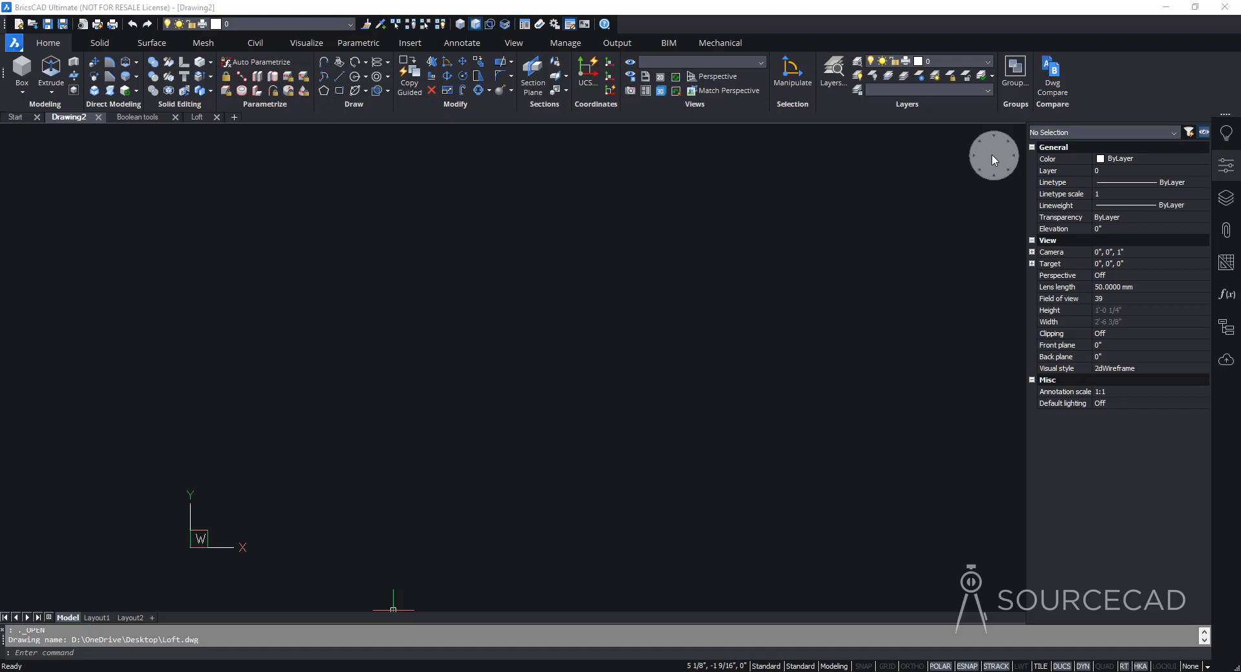
- Draw a freehand solid box in the empty drawing, seen from an isometric viewpoint
{"action": "scroll", "coordinate": [994, 160], "scroll_direction": "up", "scroll_amount": 1}
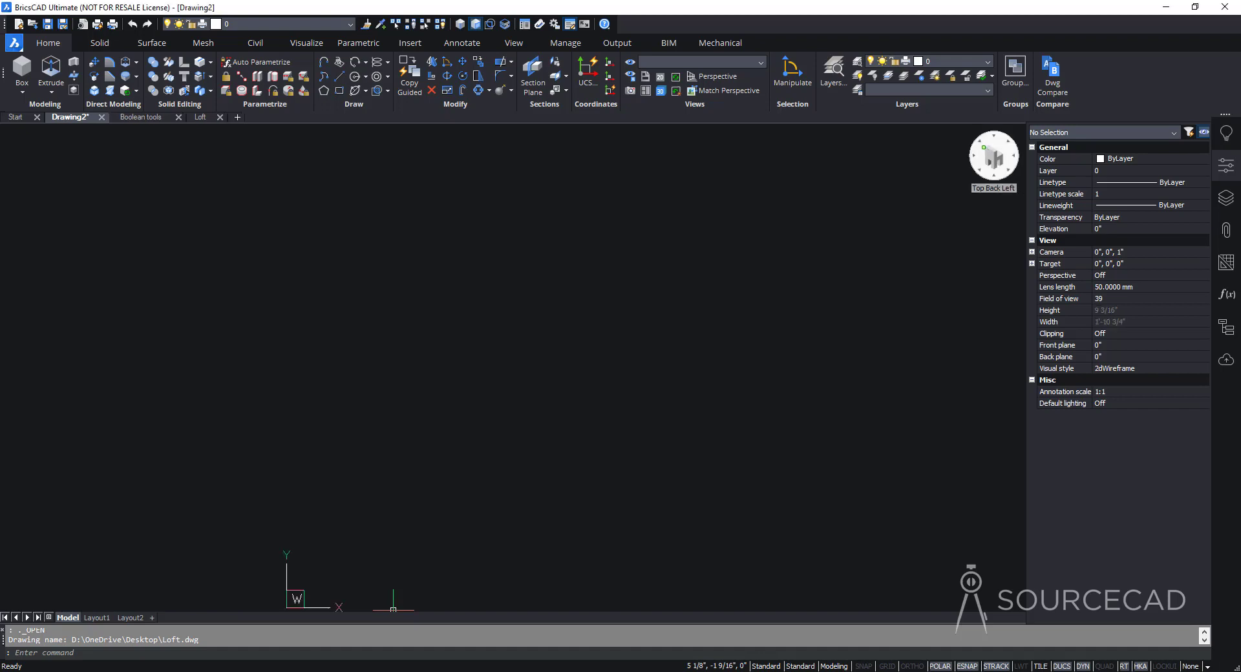
{"action": "left_click", "coordinate": [983, 148]}
{"action": "middle_click_drag", "start_coordinate": [896, 394], "coordinate": [330, 427]}
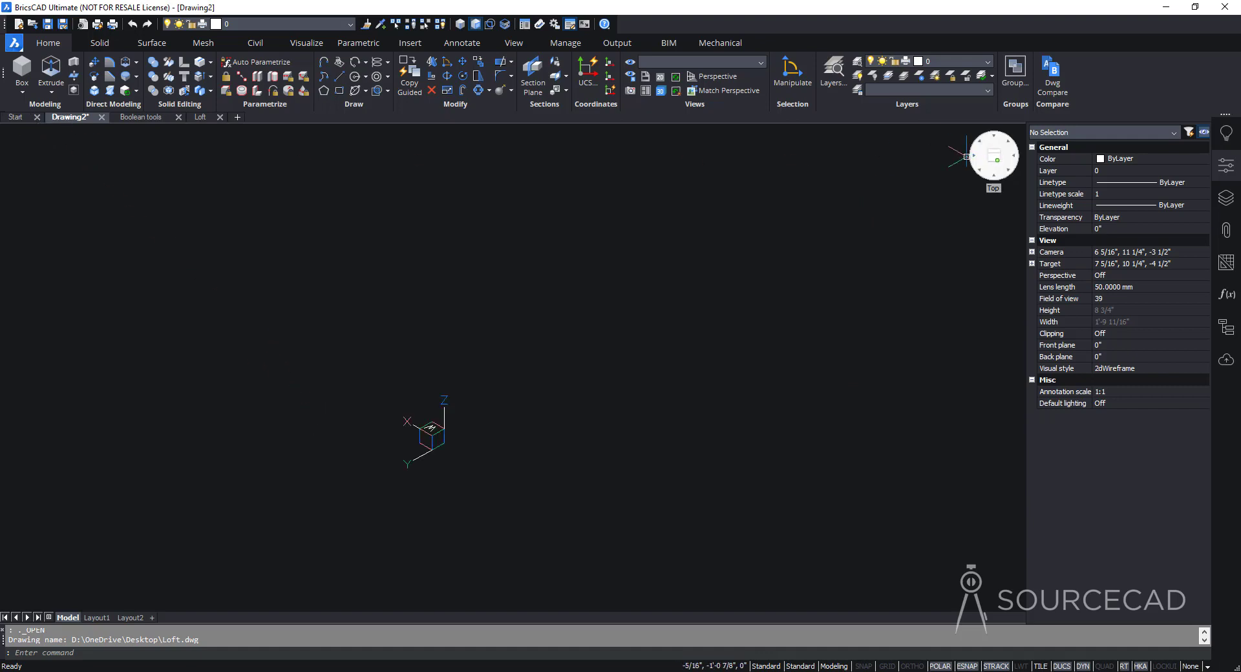
{"action": "left_click", "coordinate": [993, 153]}
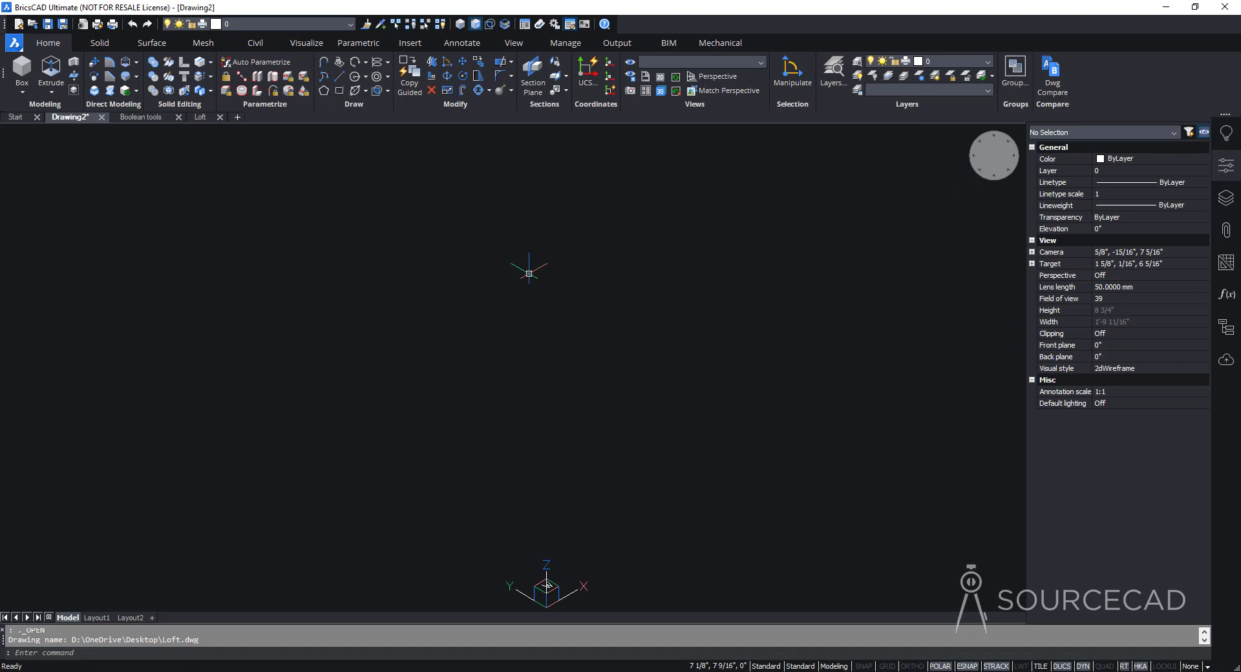
{"action": "left_click", "coordinate": [25, 93]}
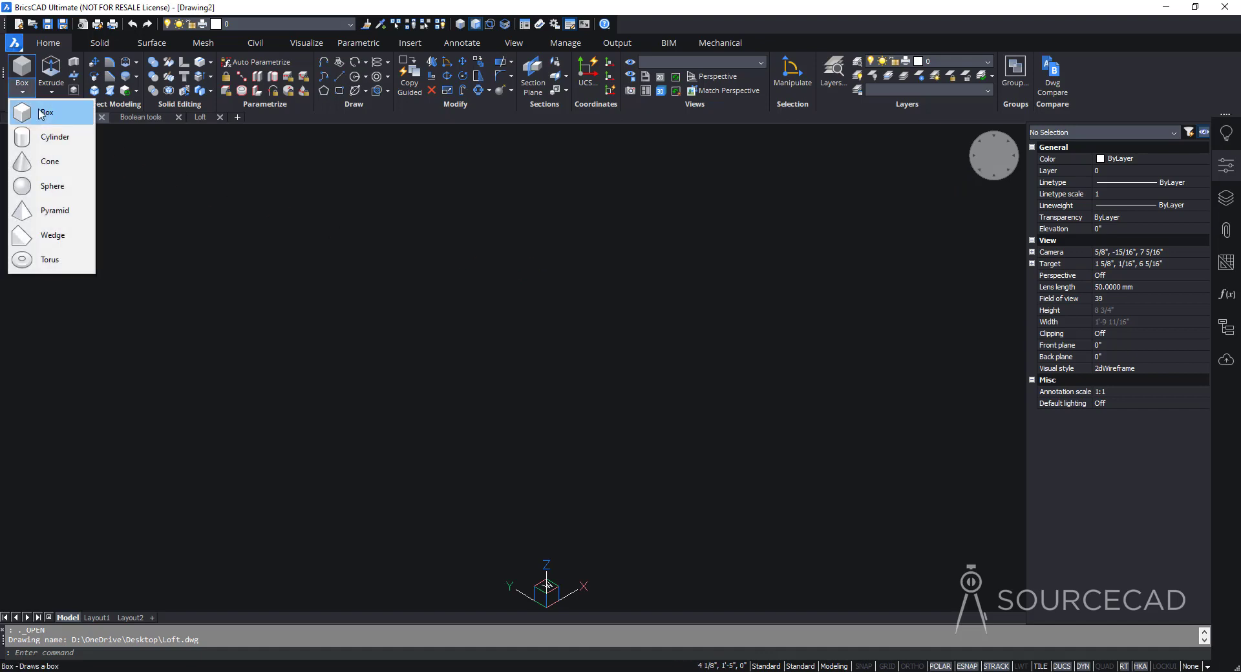
{"action": "left_click", "coordinate": [41, 114]}
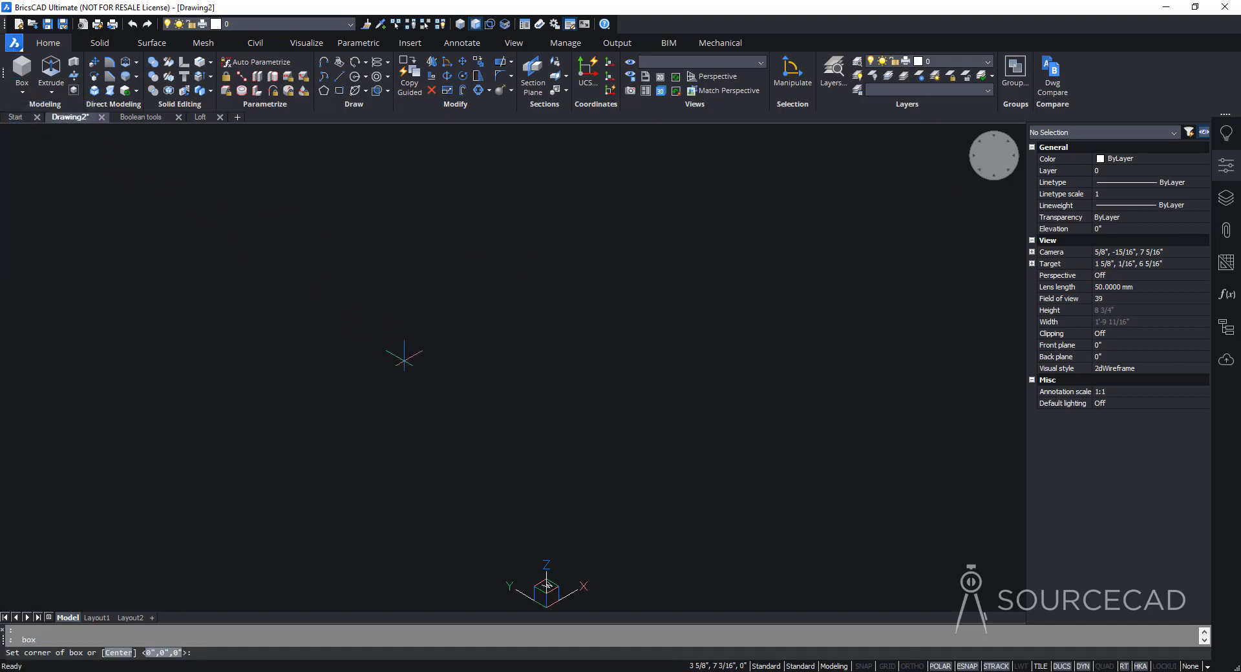
{"action": "left_click", "coordinate": [405, 360]}
{"action": "left_click", "coordinate": [637, 364]}
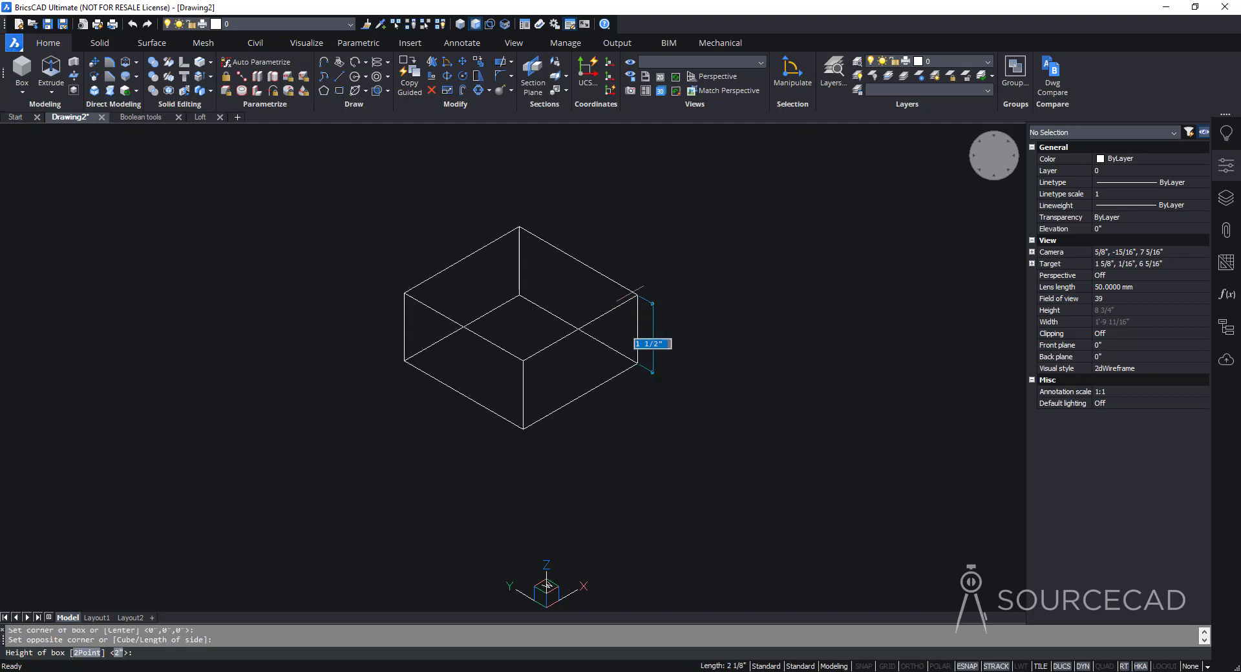
{"action": "left_click", "coordinate": [618, 246]}
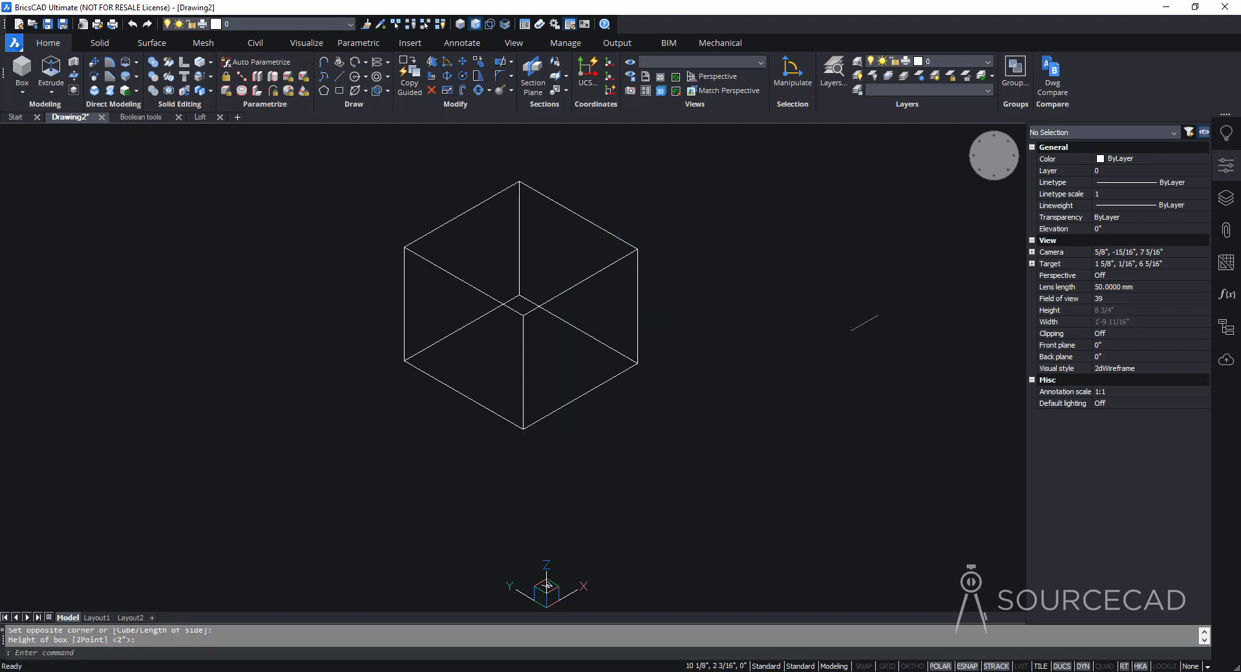
- Change the visual style of the view to Modeling so the box is shaded
{"action": "right_click", "coordinate": [998, 162]}
{"action": "mouse_move", "coordinate": [1021, 171]}
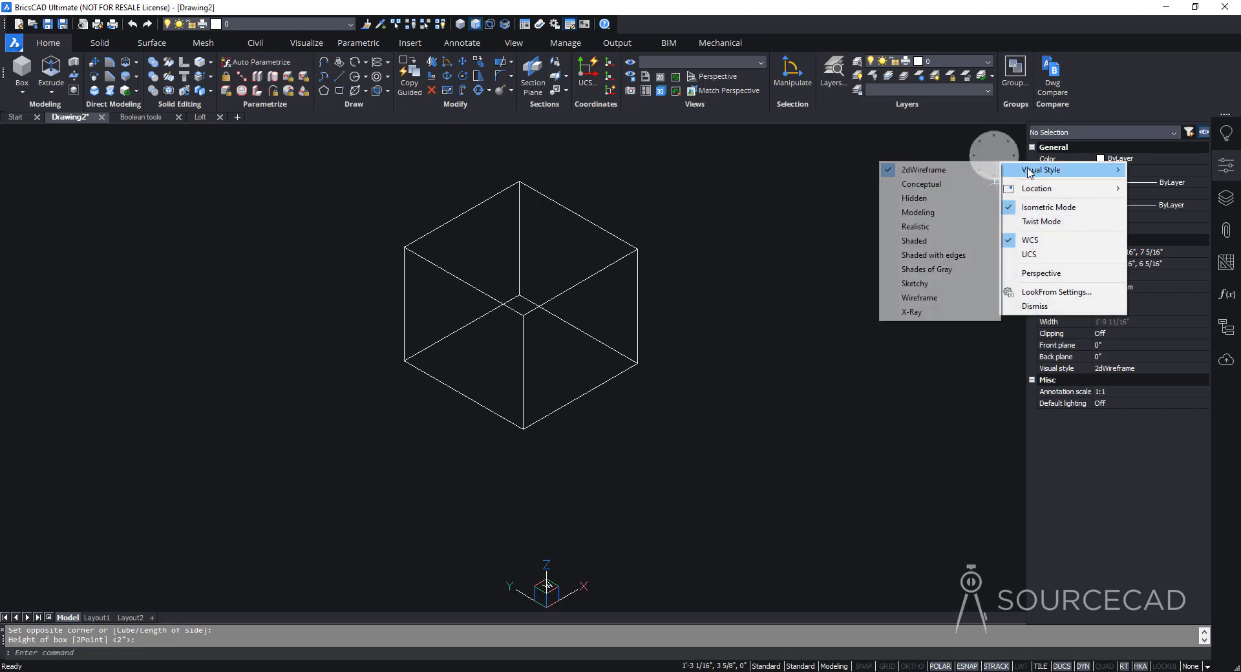
{"action": "left_click", "coordinate": [911, 212]}
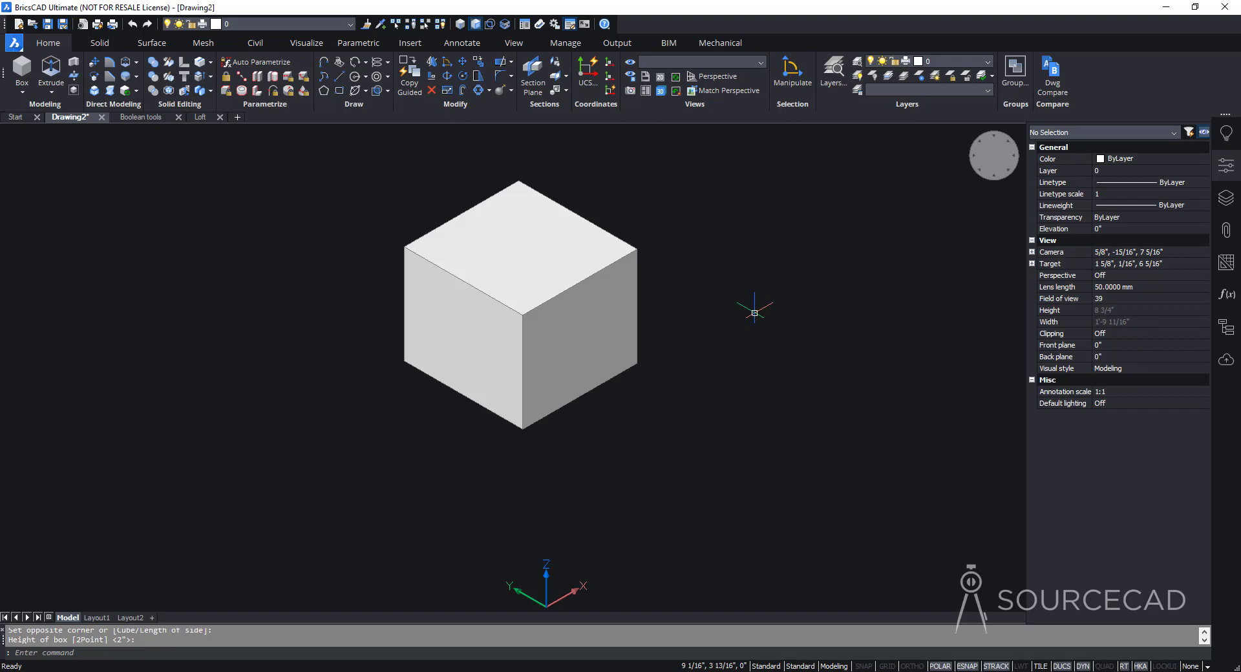
- Look at the box from its left side and align the UCS to the current view
{"action": "left_click", "coordinate": [982, 177]}
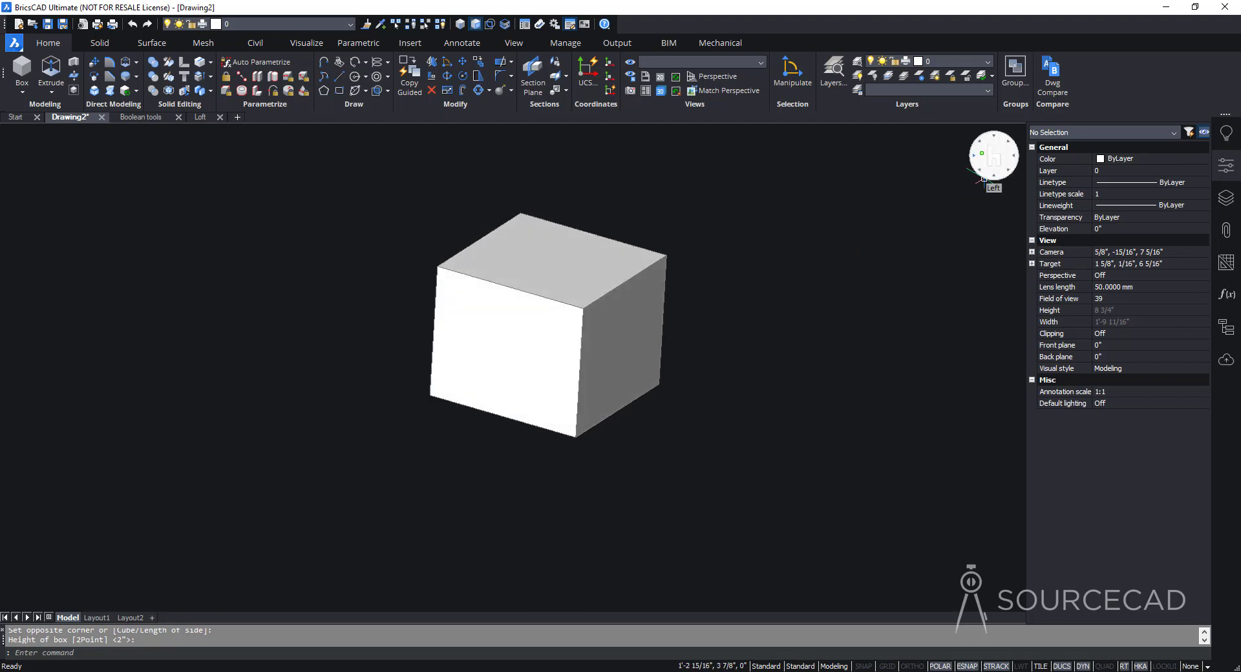
{"action": "left_click", "coordinate": [587, 74]}
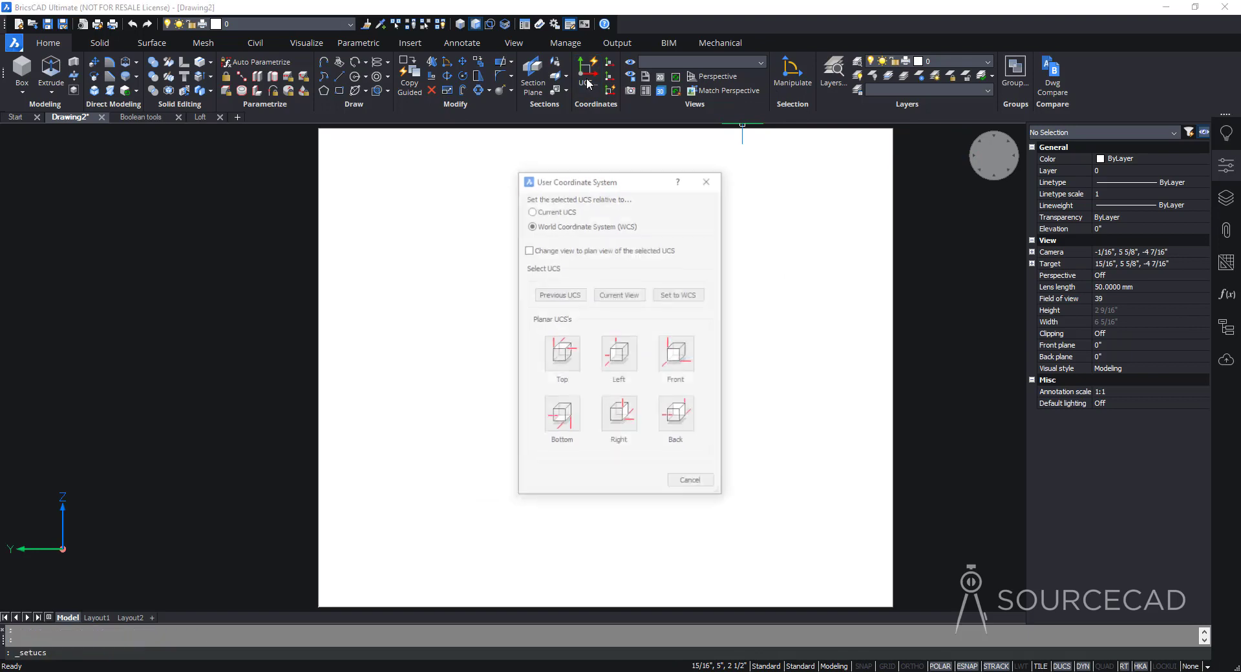
{"action": "left_click", "coordinate": [622, 298]}
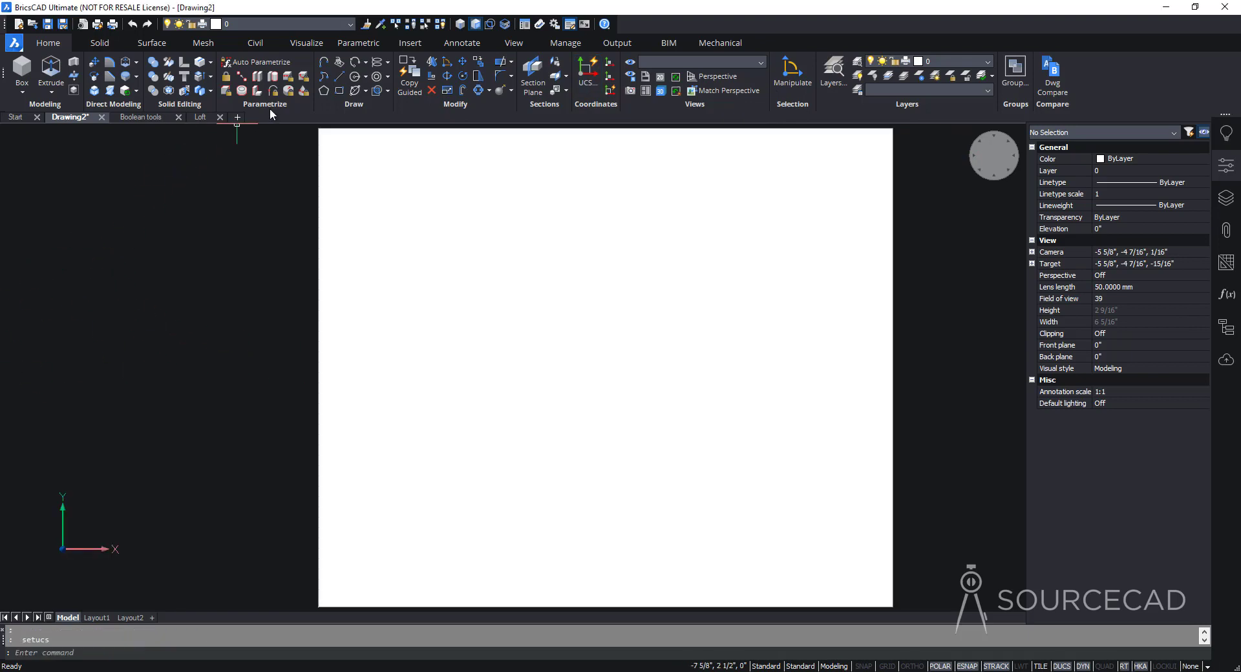
- Draw a test circle beside the box on the view-aligned UCS plane and erase it
{"action": "left_click", "coordinate": [355, 77]}
{"action": "left_click", "coordinate": [176, 316]}
{"action": "left_click", "coordinate": [175, 377]}
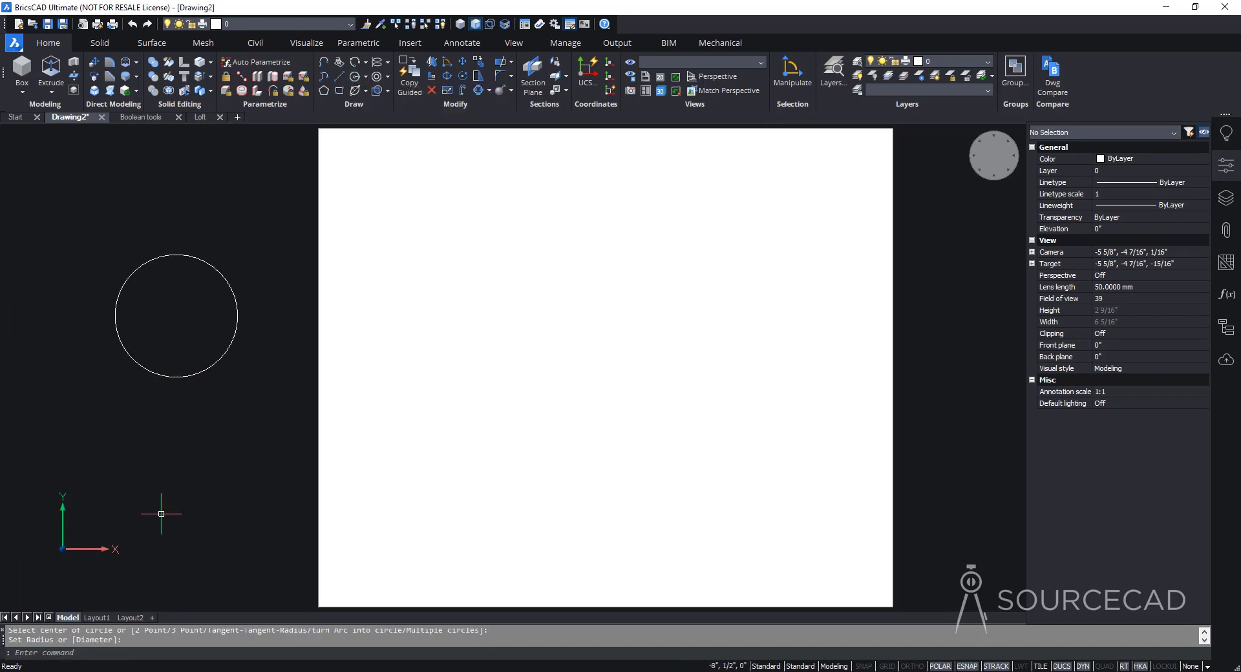
{"action": "left_click", "coordinate": [176, 376]}
{"action": "key", "text": "Delete"}
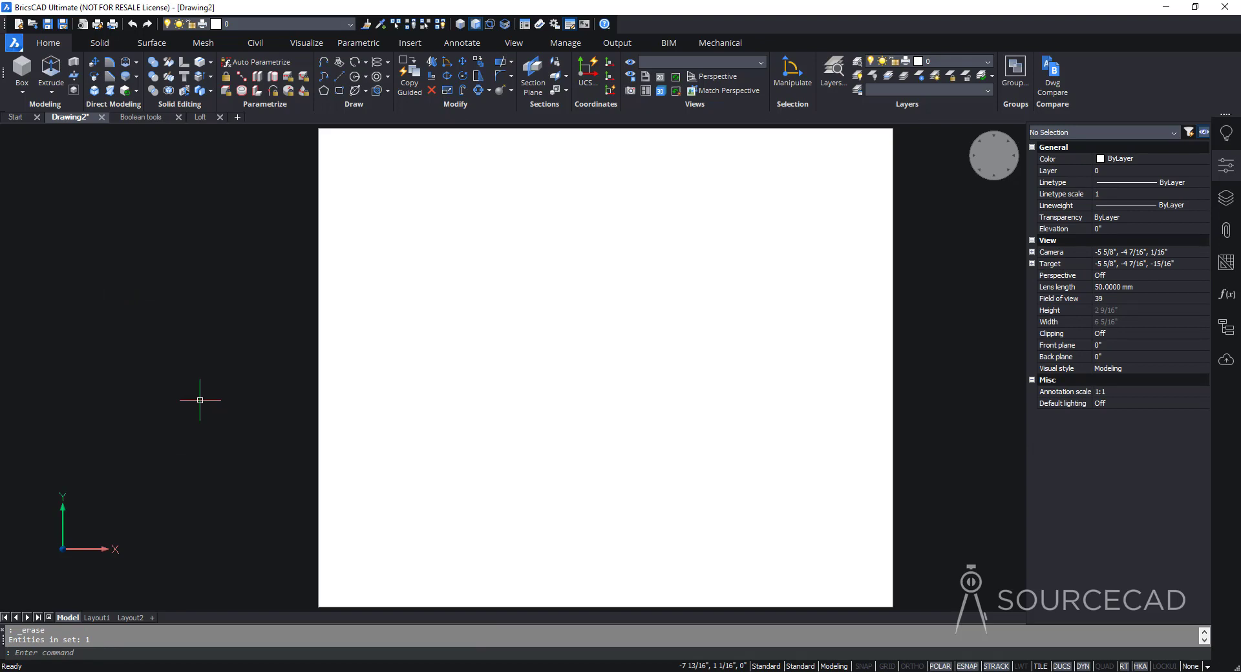
- Reset the UCS to World and align it to the box's side face, accepting the proposed axes
{"action": "left_click", "coordinate": [611, 63]}
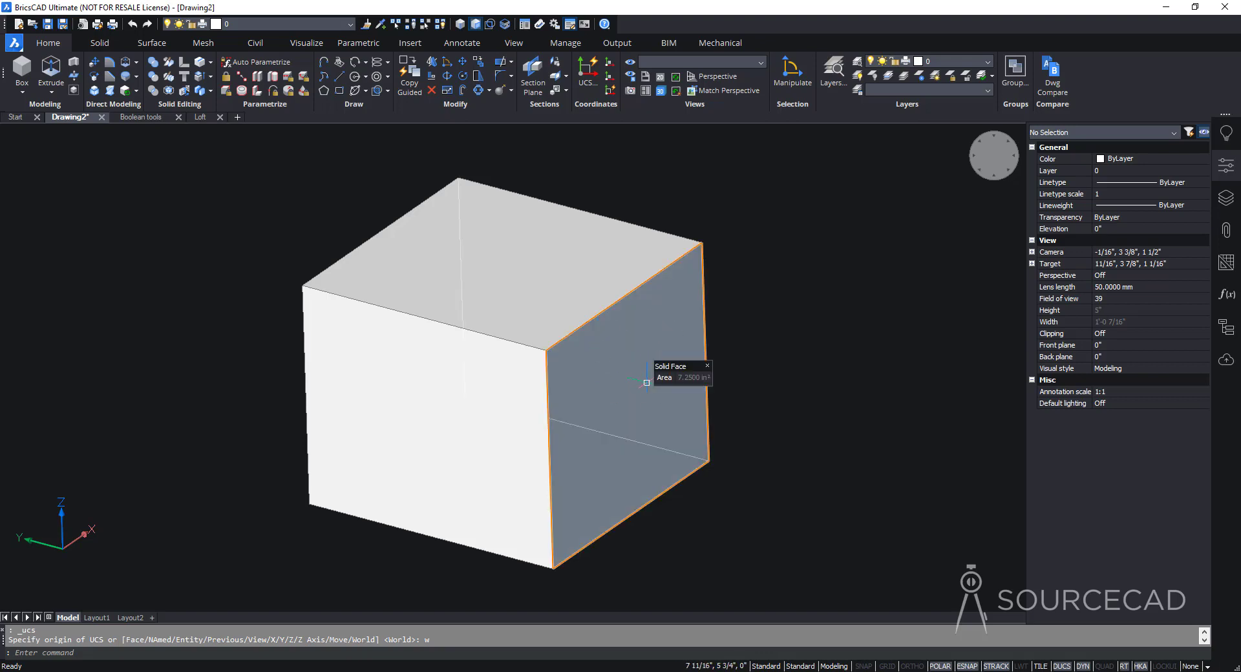
{"action": "left_click", "coordinate": [610, 77]}
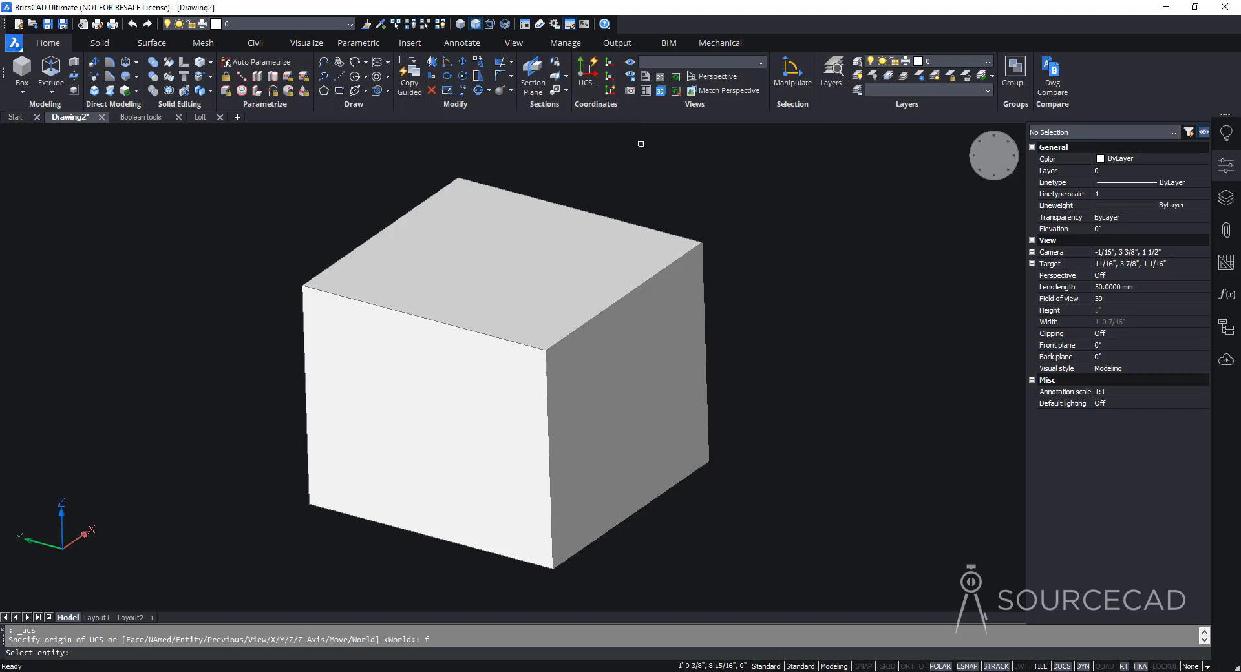
{"action": "left_click", "coordinate": [628, 353]}
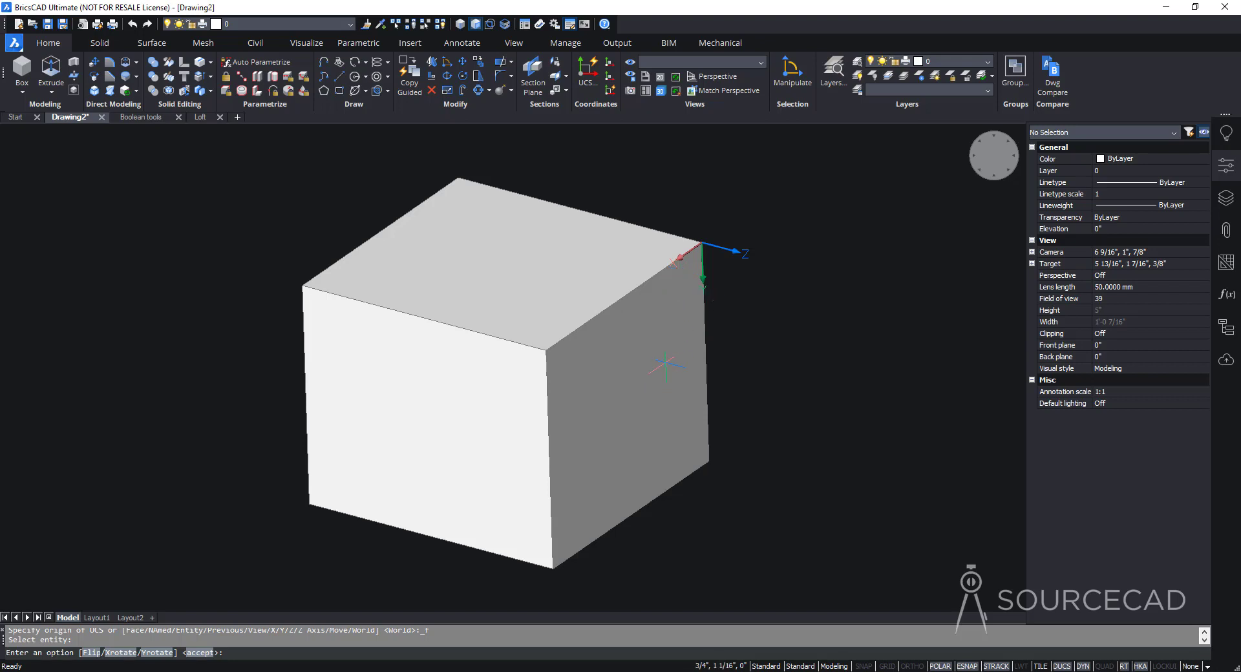
{"action": "key", "text": "Return"}
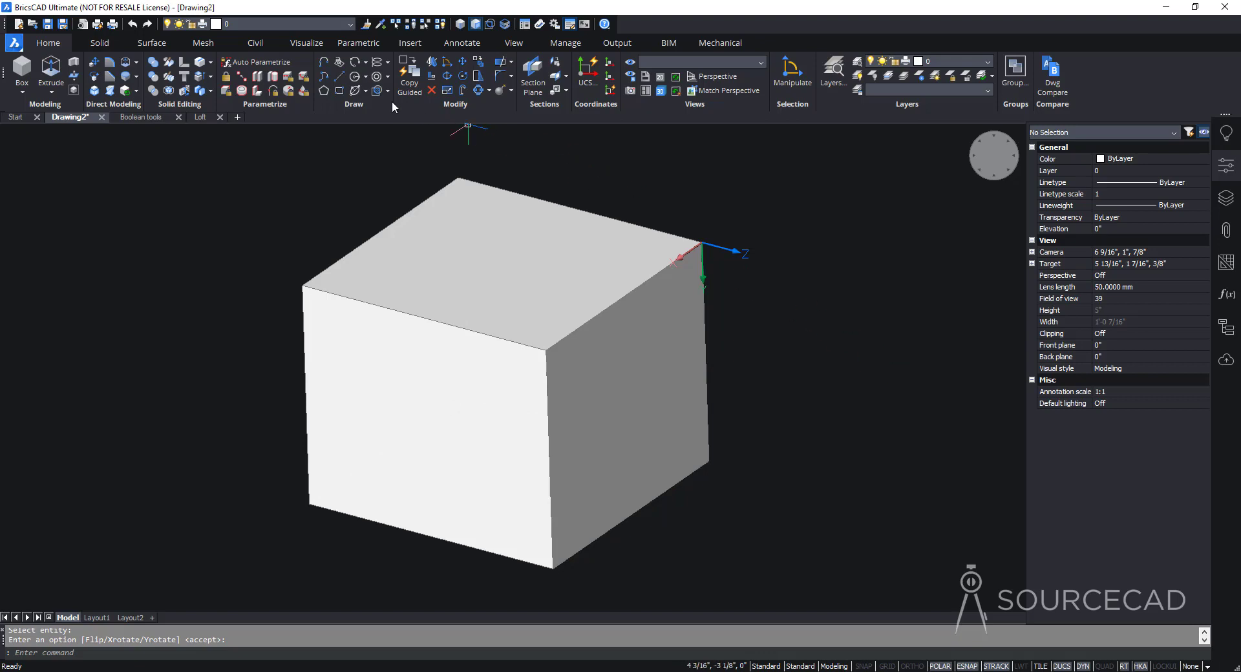
- Draw a test circle of about 1/2" radius beside the box on the face-aligned UCS plane and erase it
{"action": "left_click", "coordinate": [354, 77]}
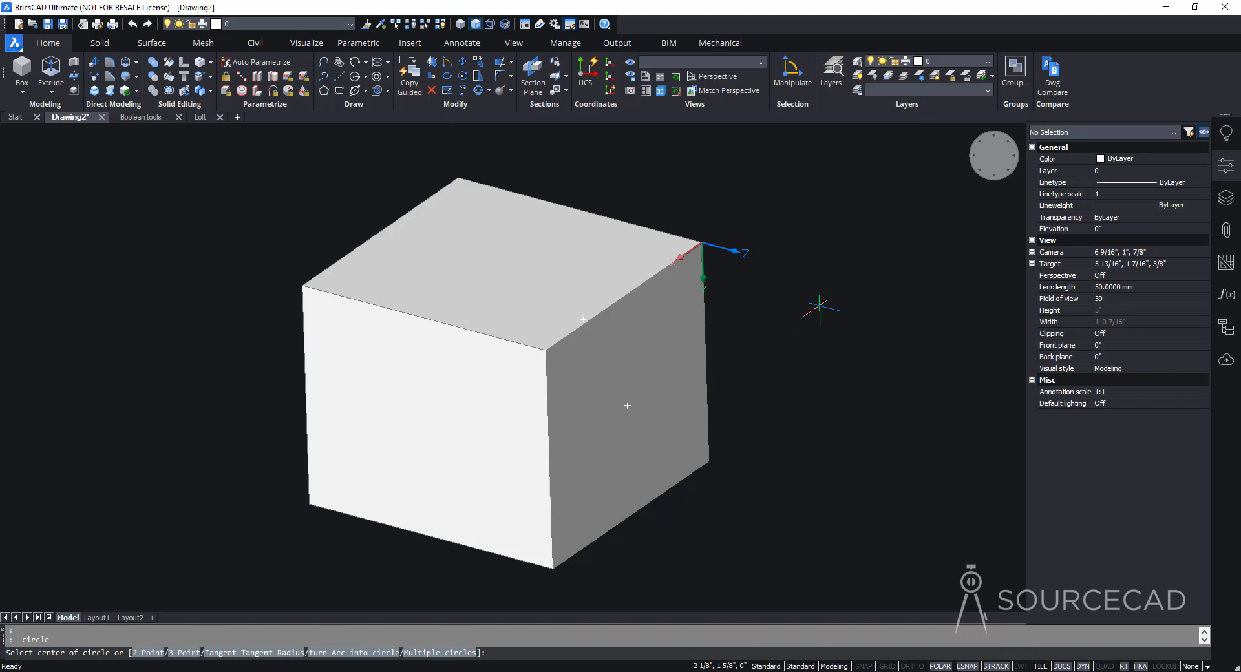
{"action": "left_click", "coordinate": [819, 305]}
{"action": "left_click", "coordinate": [822, 341]}
{"action": "middle_click_drag", "start_coordinate": [906, 420], "coordinate": [902, 368], "text": "shift"}
{"action": "left_click", "coordinate": [815, 353]}
{"action": "left_click", "coordinate": [762, 270]}
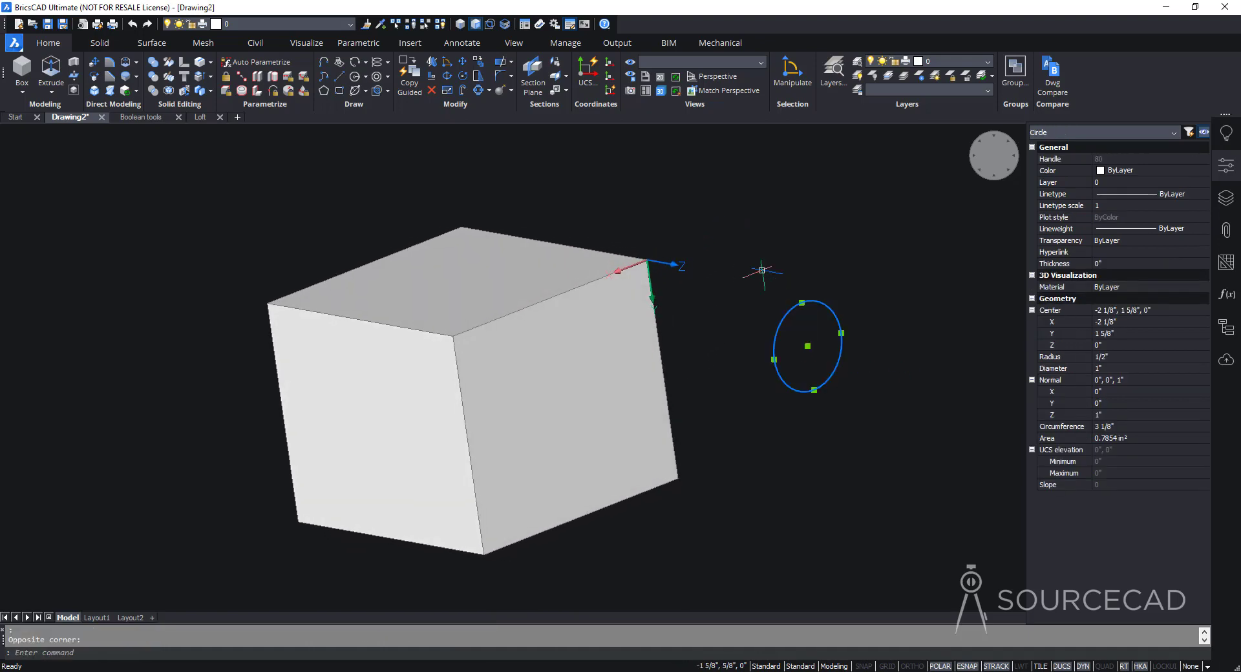
{"action": "key", "text": "Delete"}
- Realign the UCS to World and check that Dynamic UCS is among the enabled status bar items
{"action": "middle_click_drag", "start_coordinate": [762, 270], "coordinate": [634, 145], "text": "shift"}
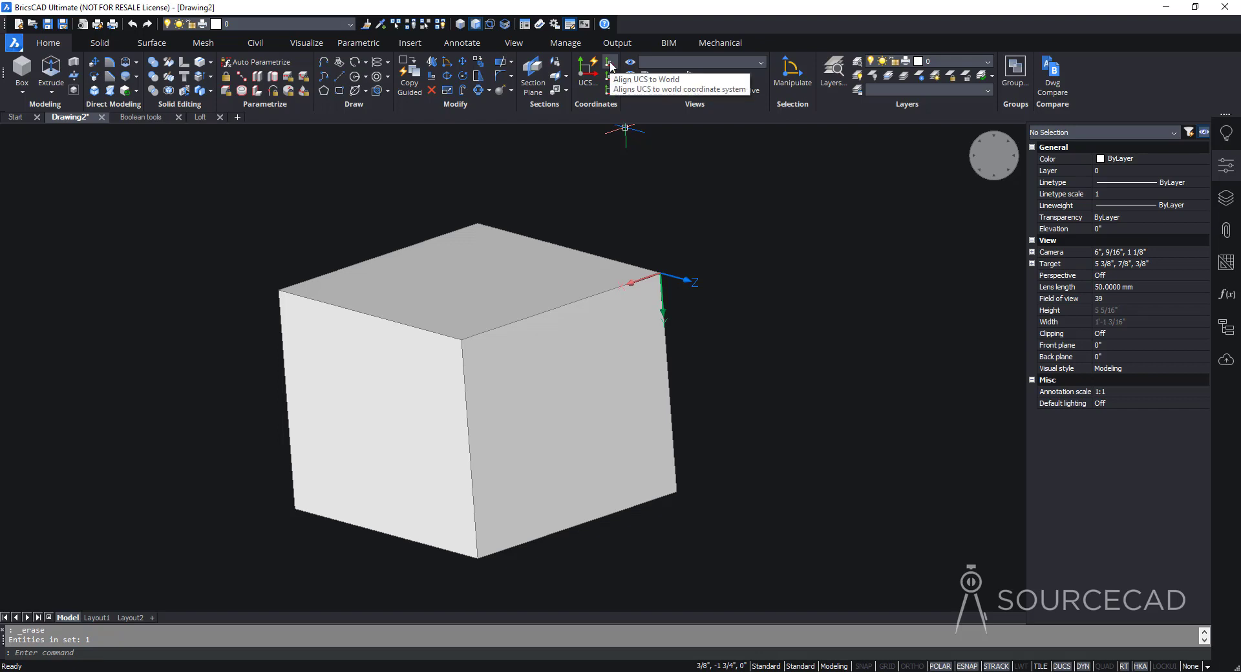
{"action": "left_click", "coordinate": [610, 65]}
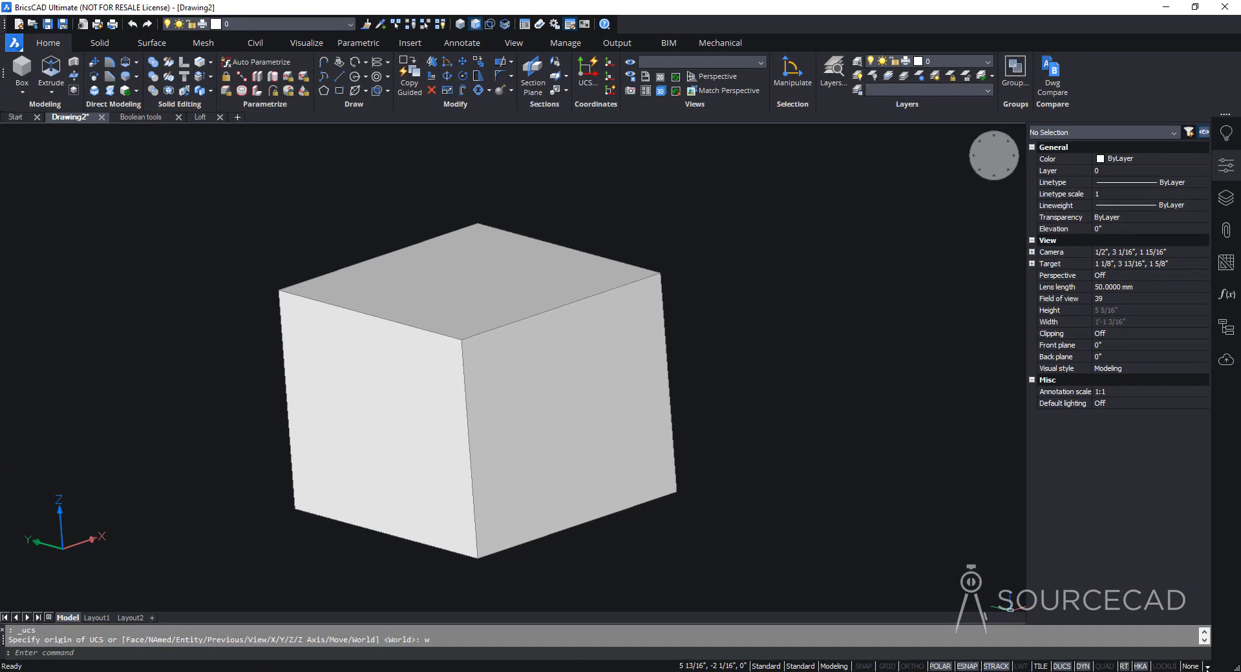
{"action": "left_click", "coordinate": [1207, 666]}
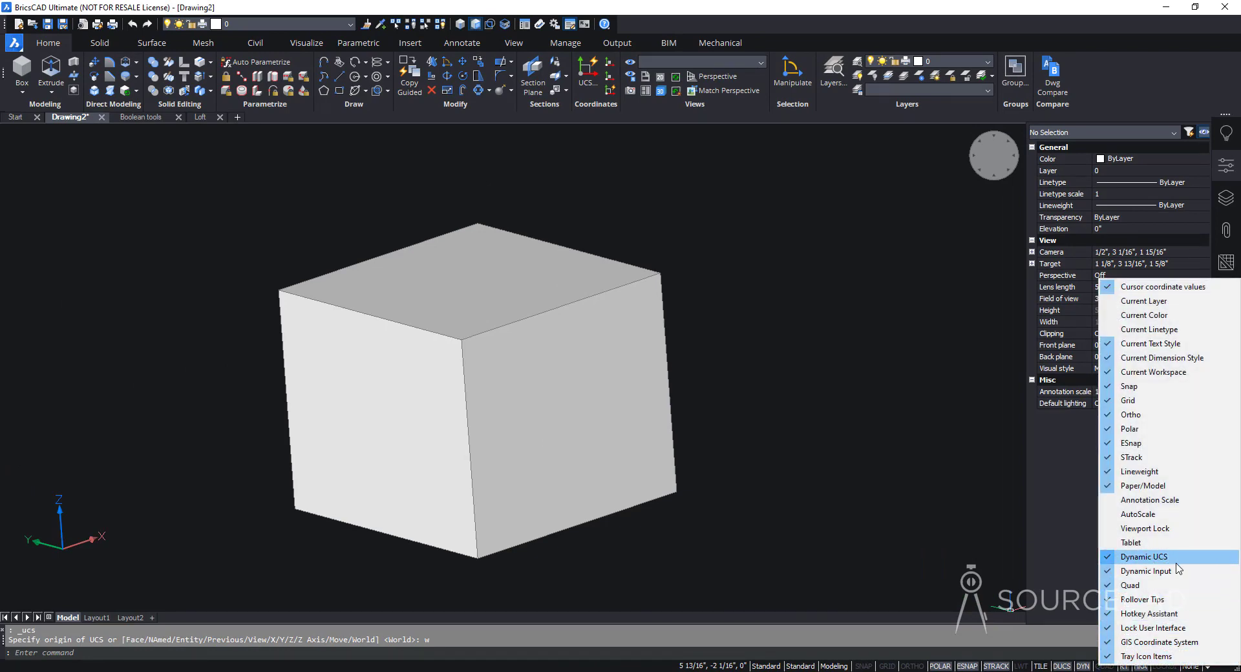
{"action": "left_click", "coordinate": [1064, 544]}
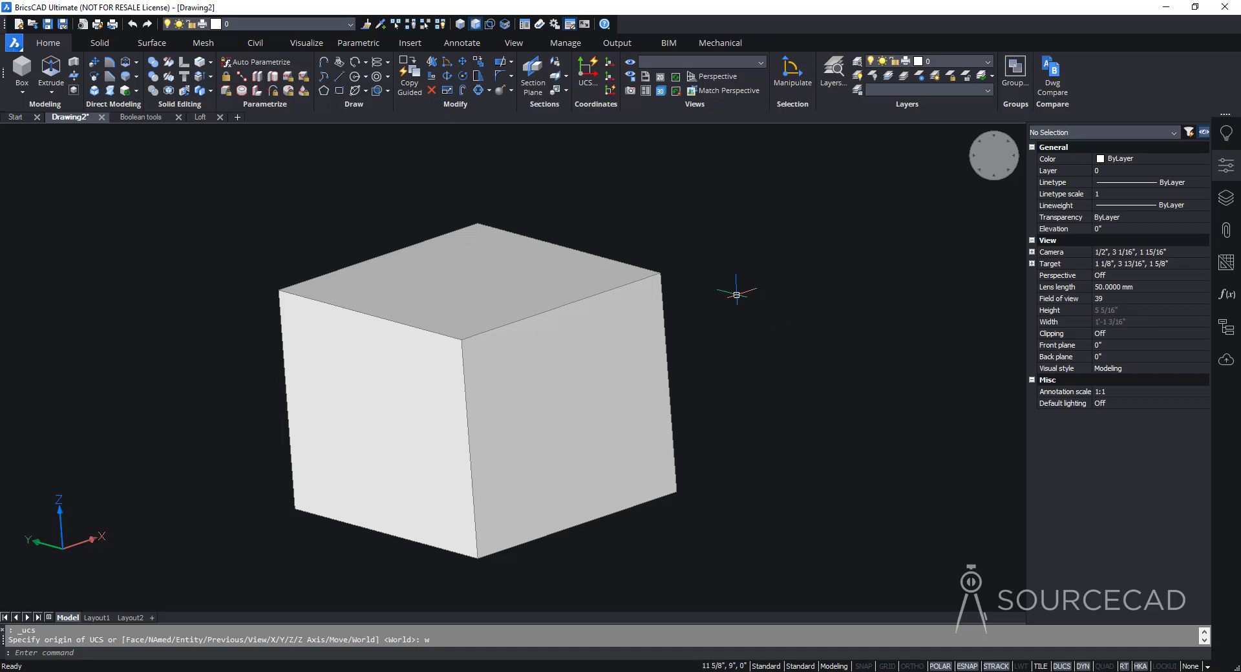
- Draw a circle of about 1" radius on the box's side face using the Dynamic UCS
{"action": "left_click", "coordinate": [354, 77]}
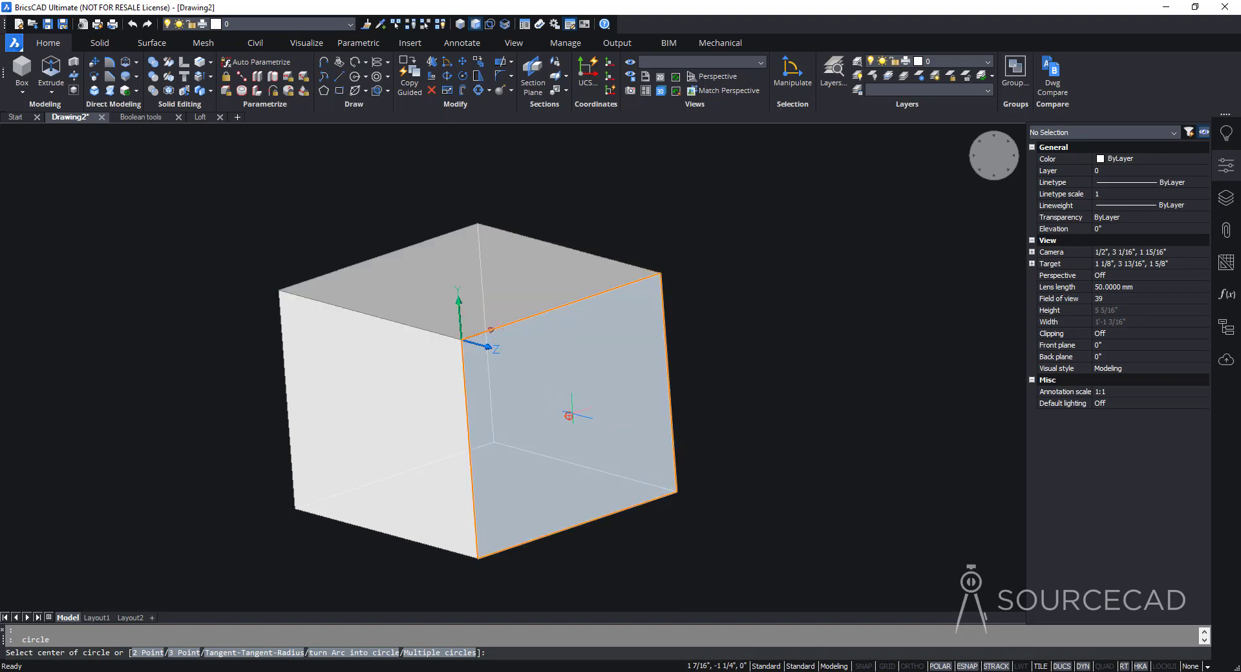
{"action": "left_click", "coordinate": [569, 414]}
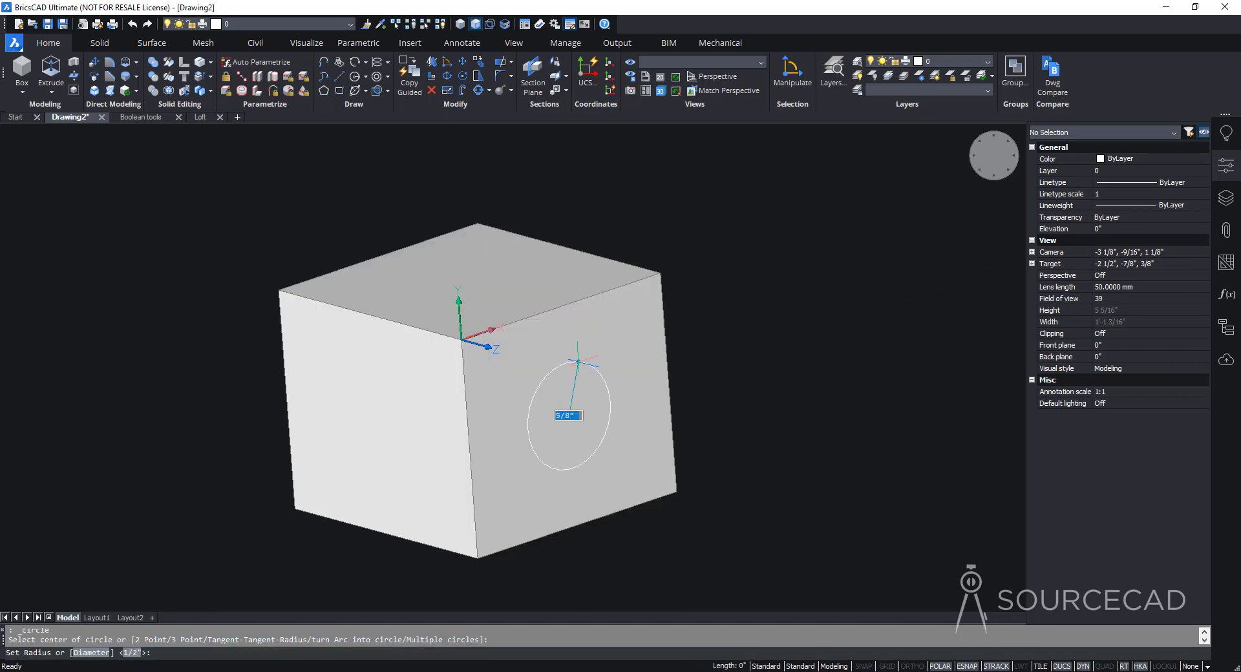
{"action": "key", "text": "BackSpace"}
{"action": "key", "text": "Return"}
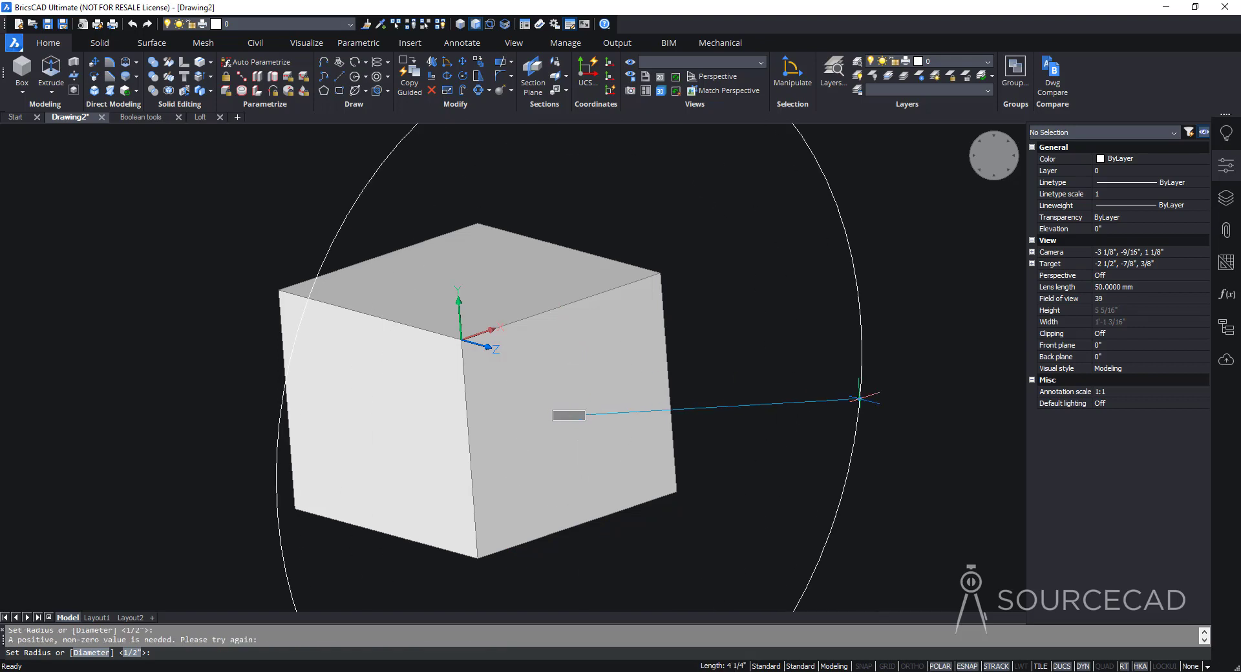
{"action": "left_click", "coordinate": [636, 397]}
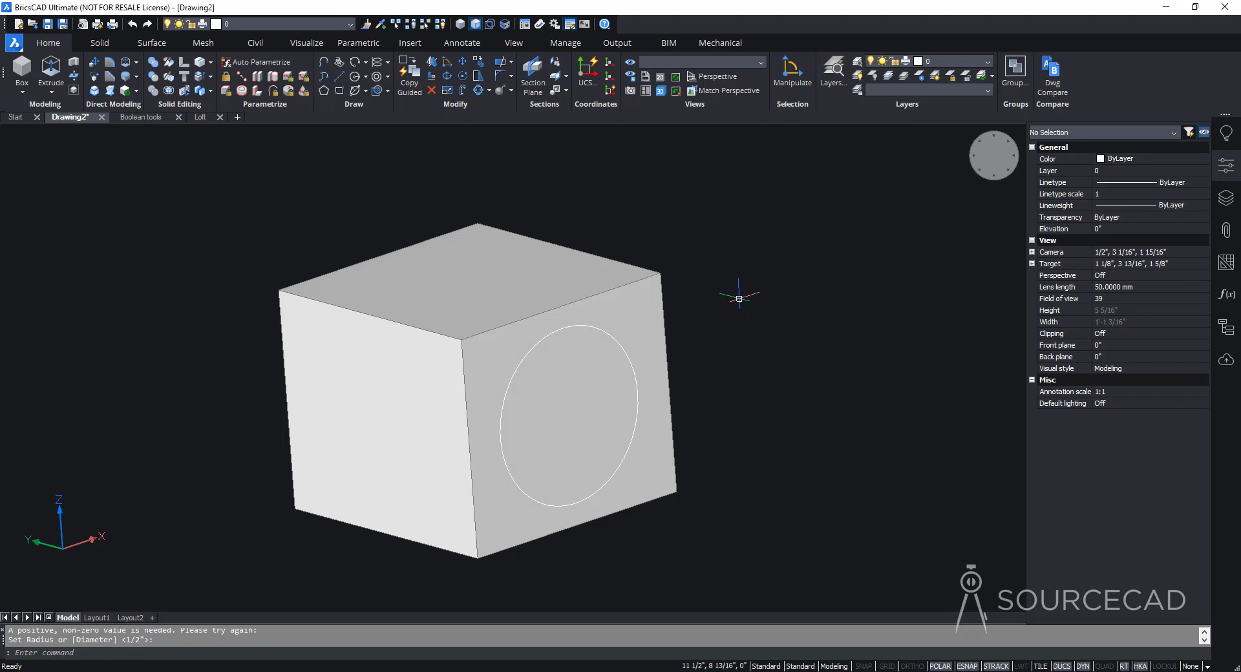
- Draw a circle beside the box on the World XY plane and view the User Coordinate System options without changing them
{"action": "left_click", "coordinate": [357, 79]}
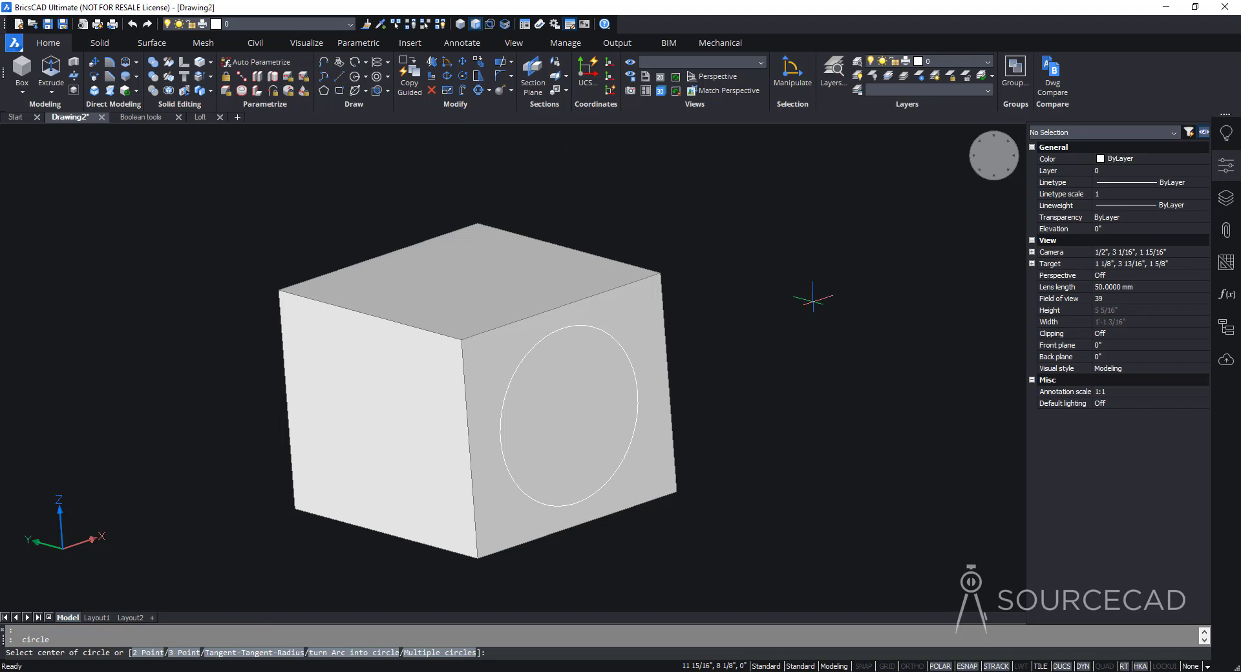
{"action": "left_click", "coordinate": [812, 299]}
{"action": "left_click", "coordinate": [809, 327]}
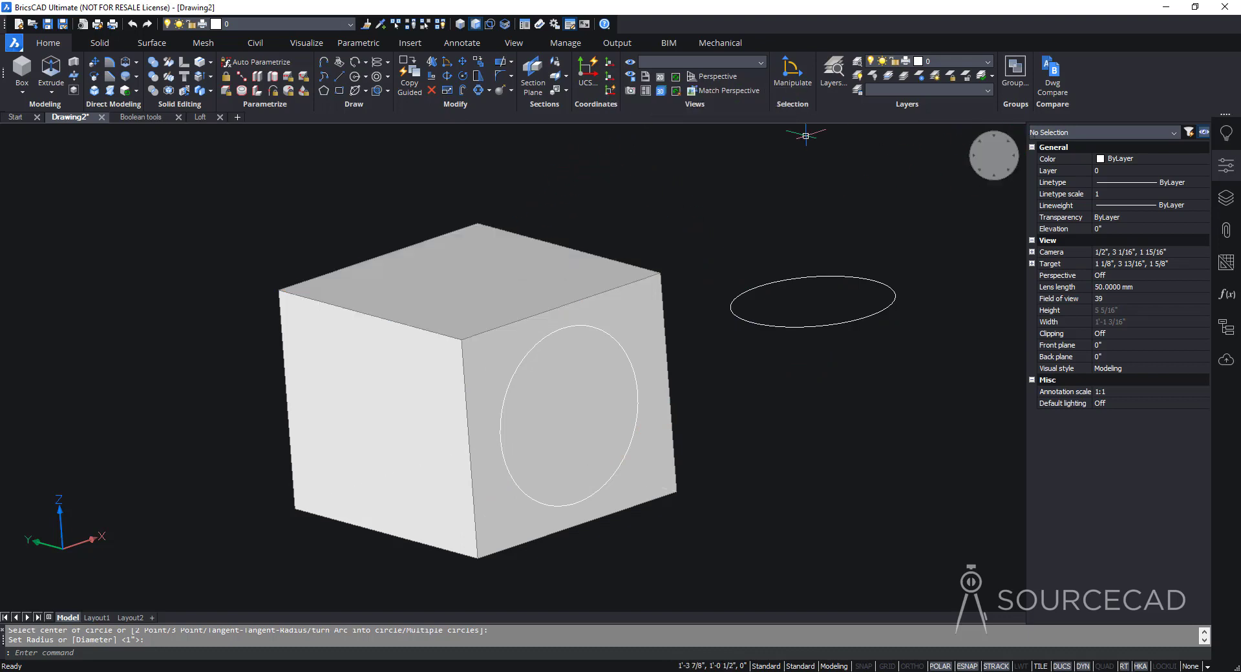
{"action": "left_click", "coordinate": [610, 89]}
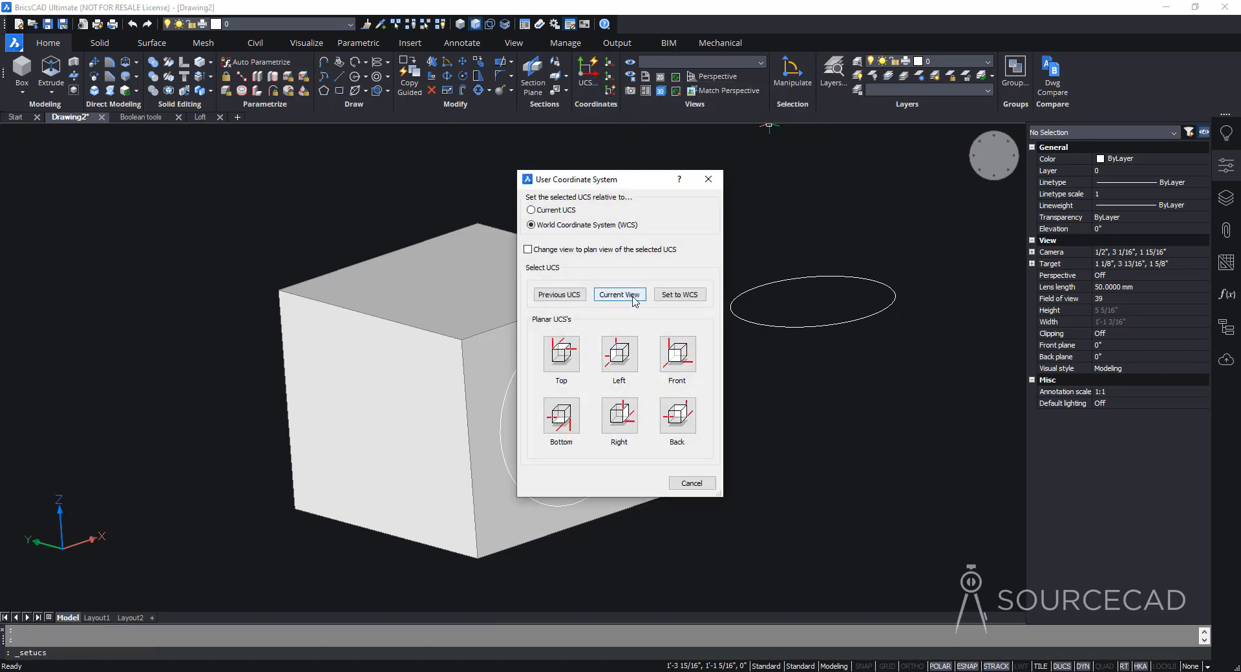
{"action": "left_click", "coordinate": [708, 179]}
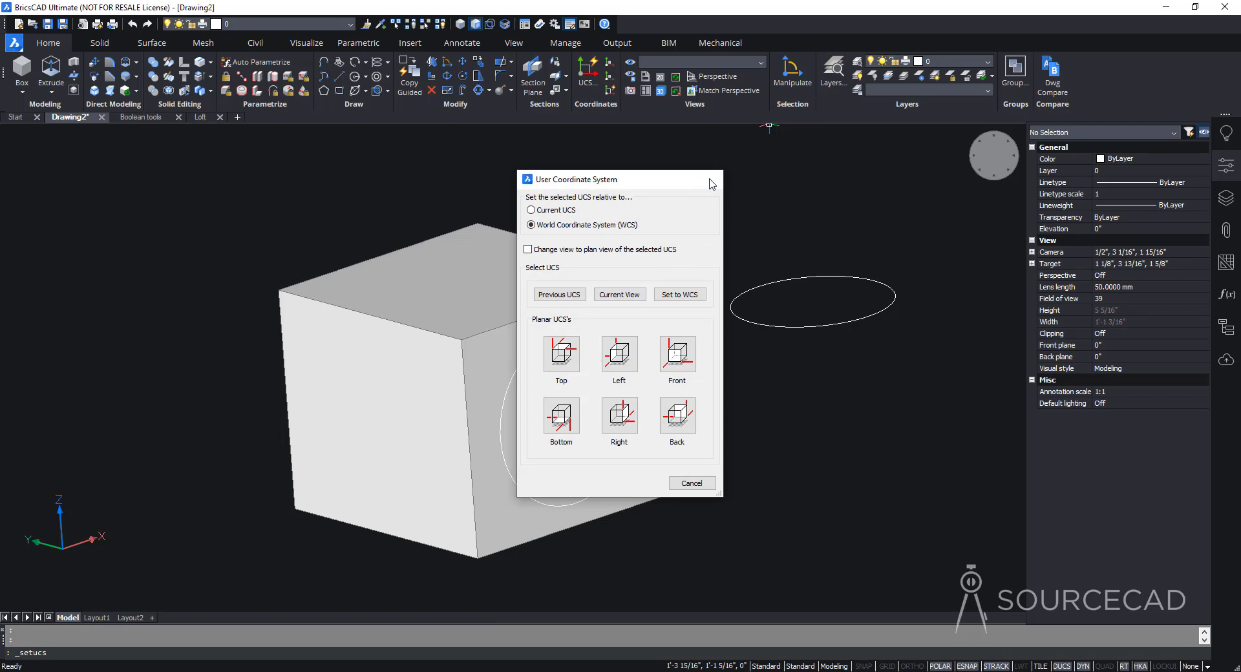
- Erase the circle beside the box, and the box together with the circle on its side face
{"action": "left_click_drag", "start_coordinate": [774, 292], "coordinate": [733, 249]}
{"action": "key", "text": "Delete"}
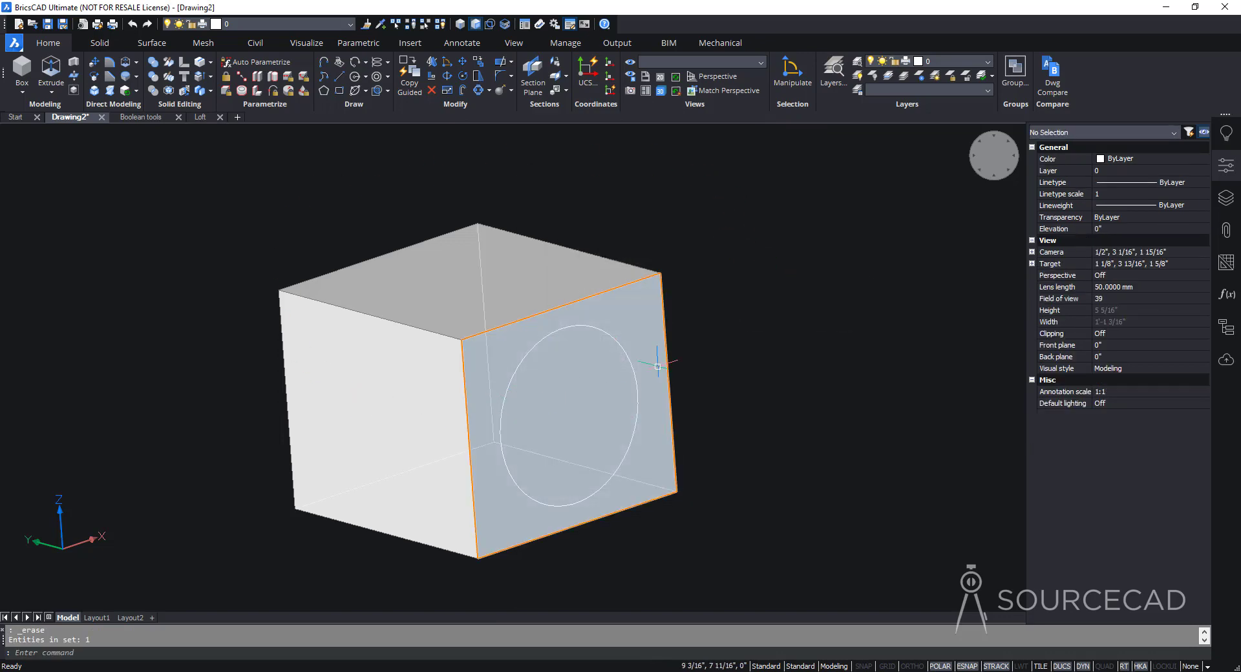
{"action": "left_click_drag", "start_coordinate": [736, 222], "coordinate": [232, 509]}
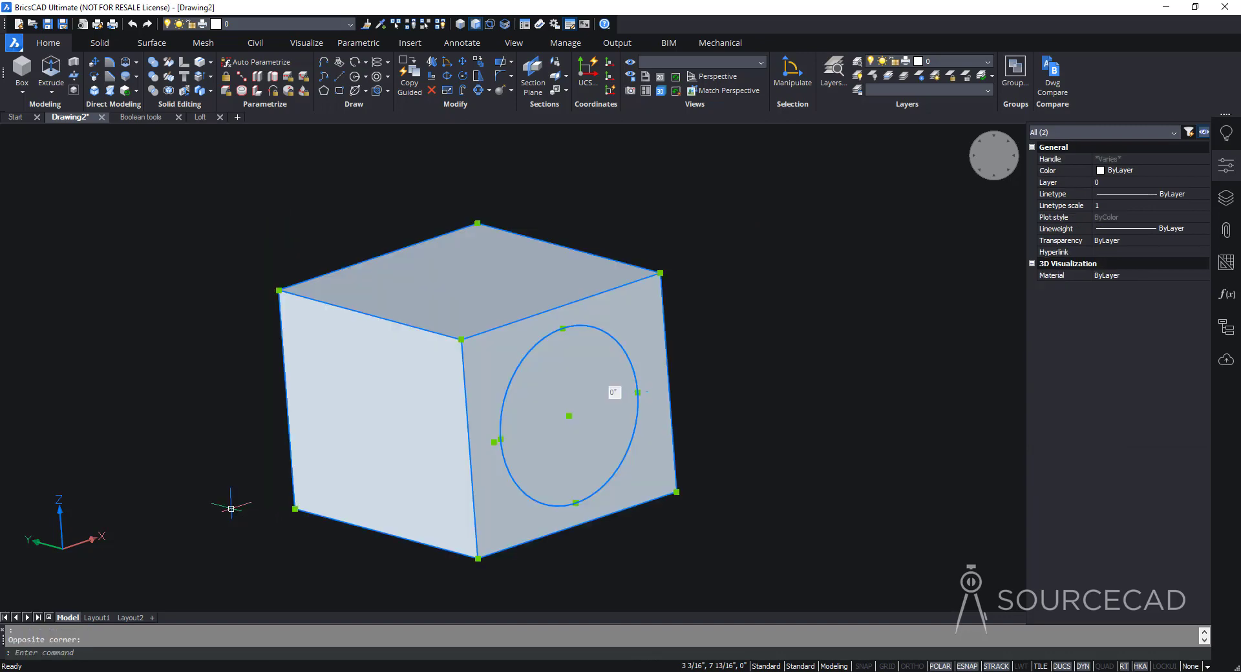
{"action": "key", "text": "Delete"}
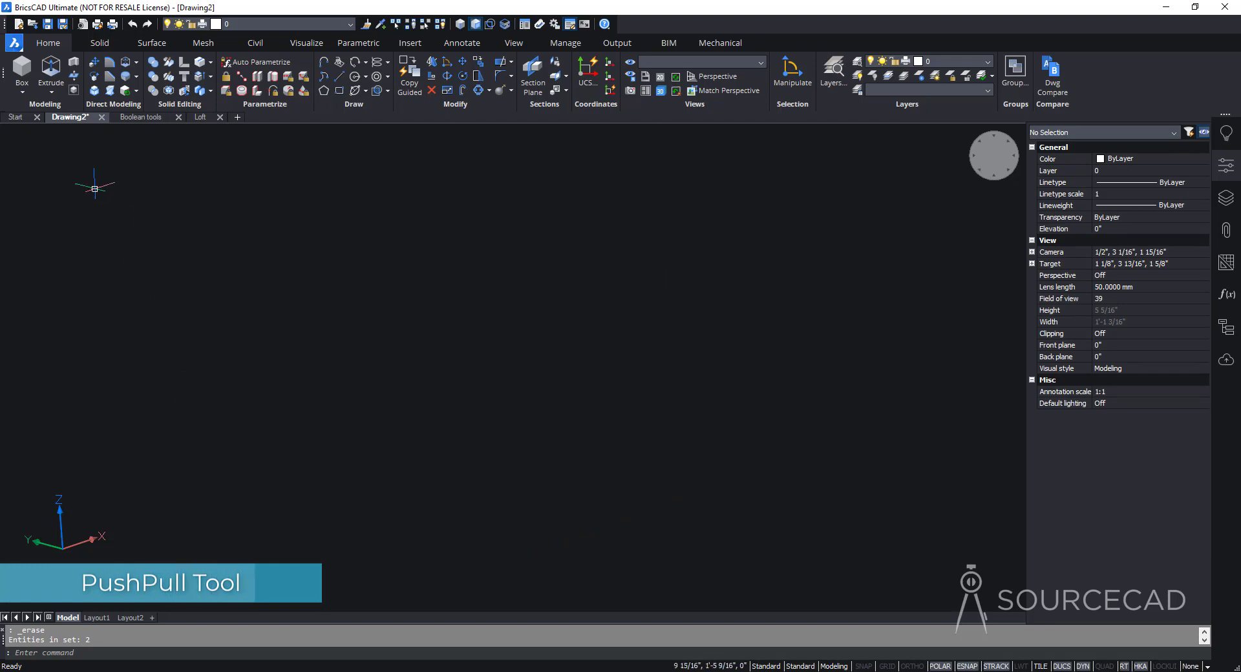
- Draw a solid box freehand on the World XY plane from two opposite base corners and a height
{"action": "left_click", "coordinate": [22, 91]}
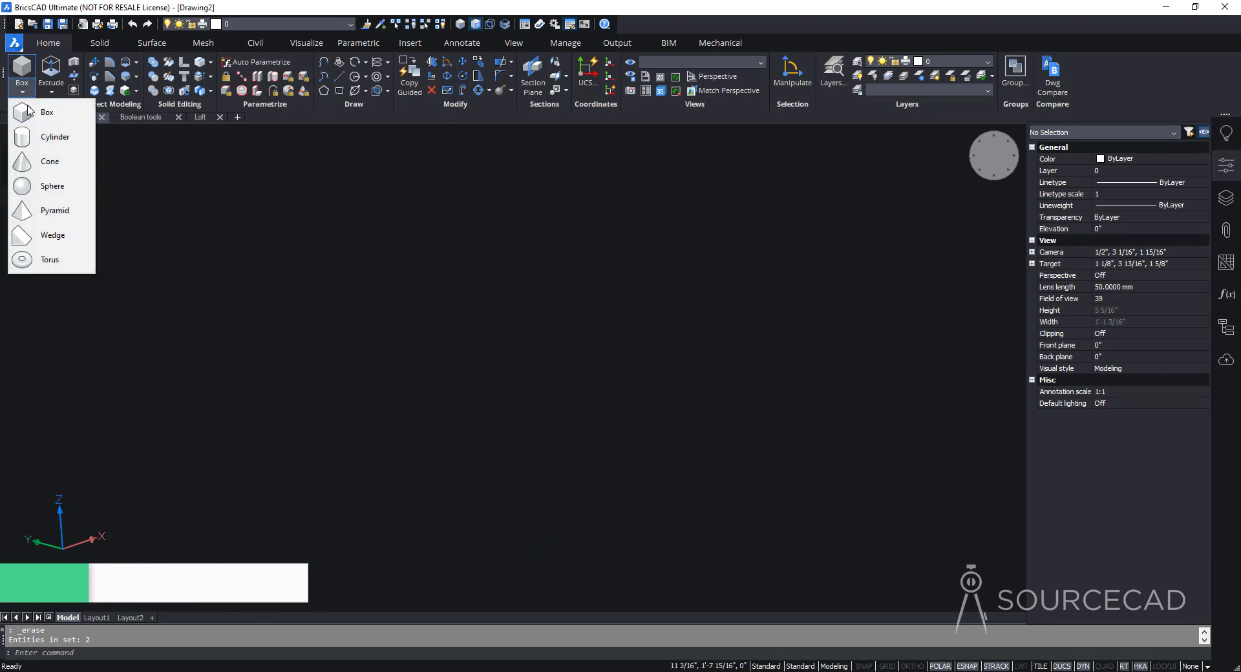
{"action": "left_click", "coordinate": [49, 112]}
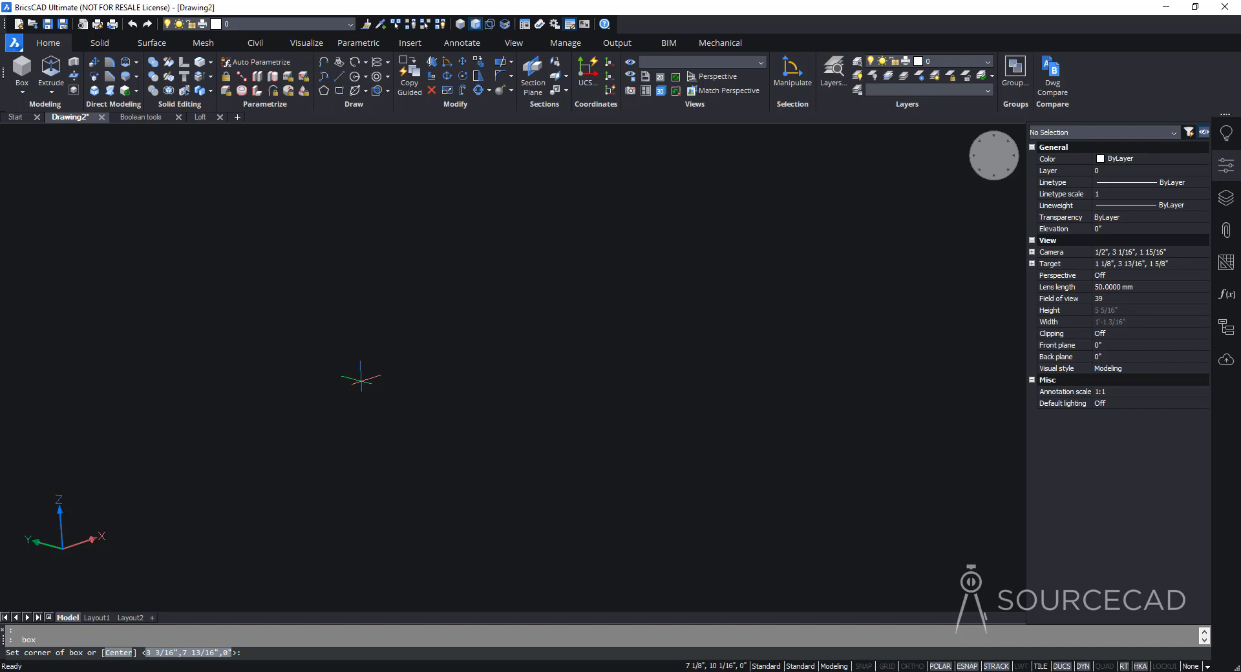
{"action": "left_click", "coordinate": [314, 396]}
{"action": "left_click", "coordinate": [677, 363]}
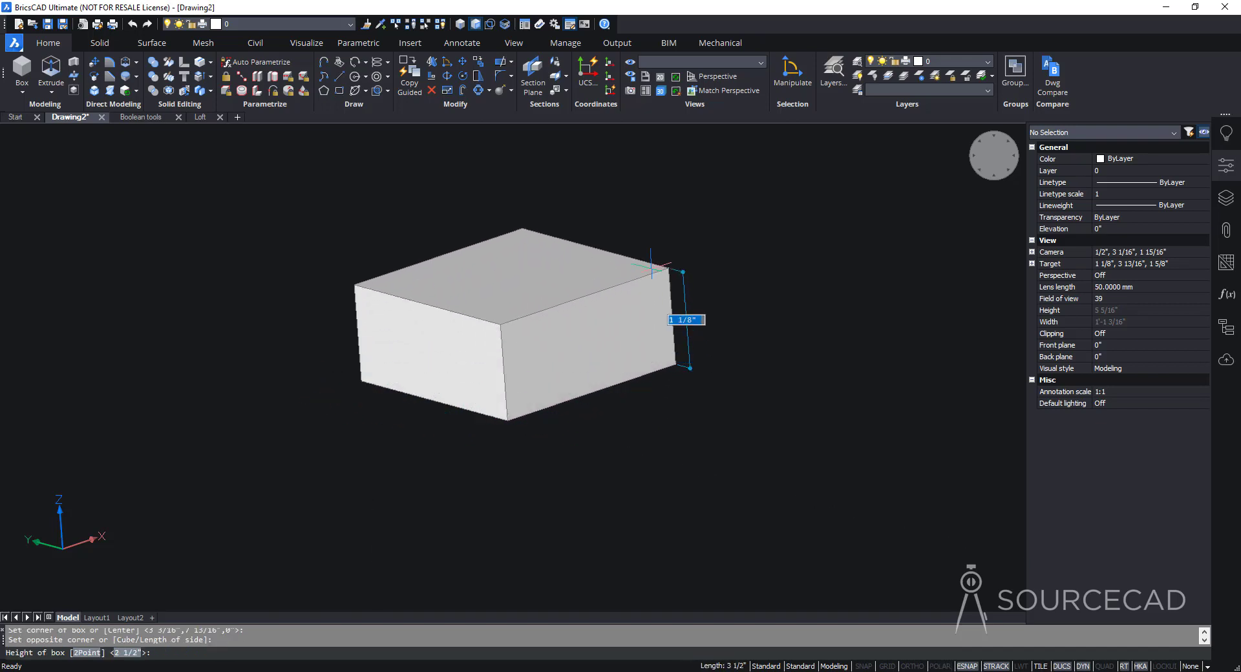
{"action": "left_click", "coordinate": [648, 208]}
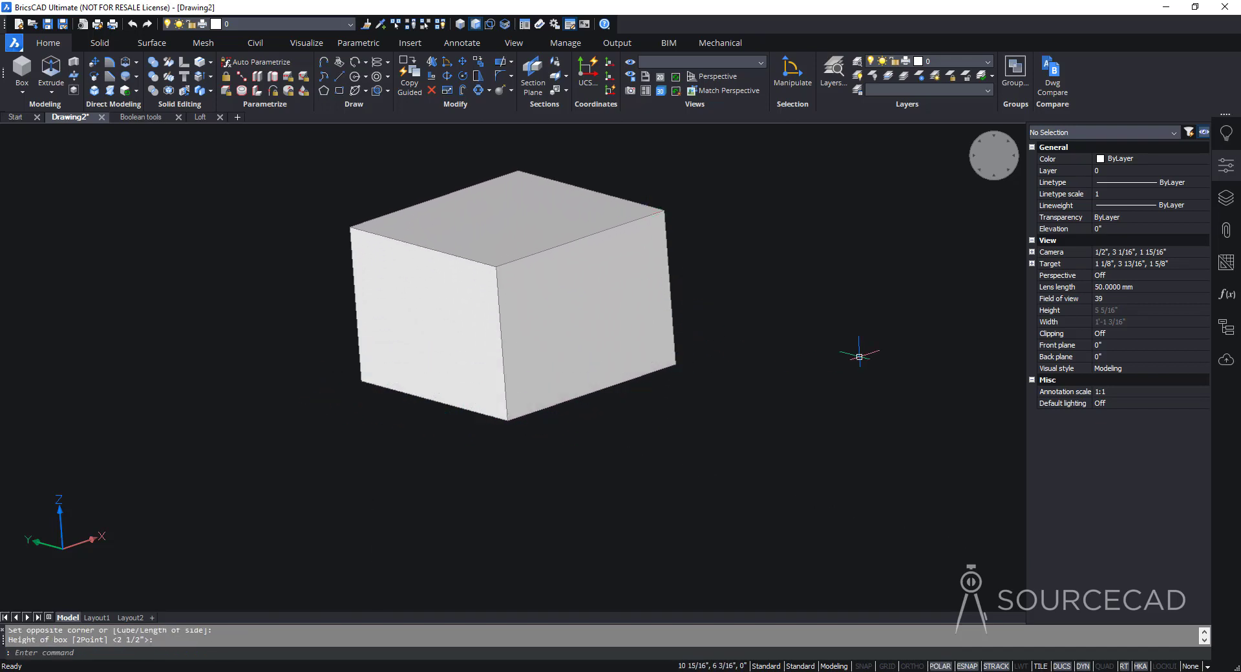
- Draw a circle of about 15/16 inch radius near the middle of the box's side face using the Dynamic UCS
{"action": "middle_click_drag", "start_coordinate": [859, 356], "coordinate": [840, 399], "text": "shift"}
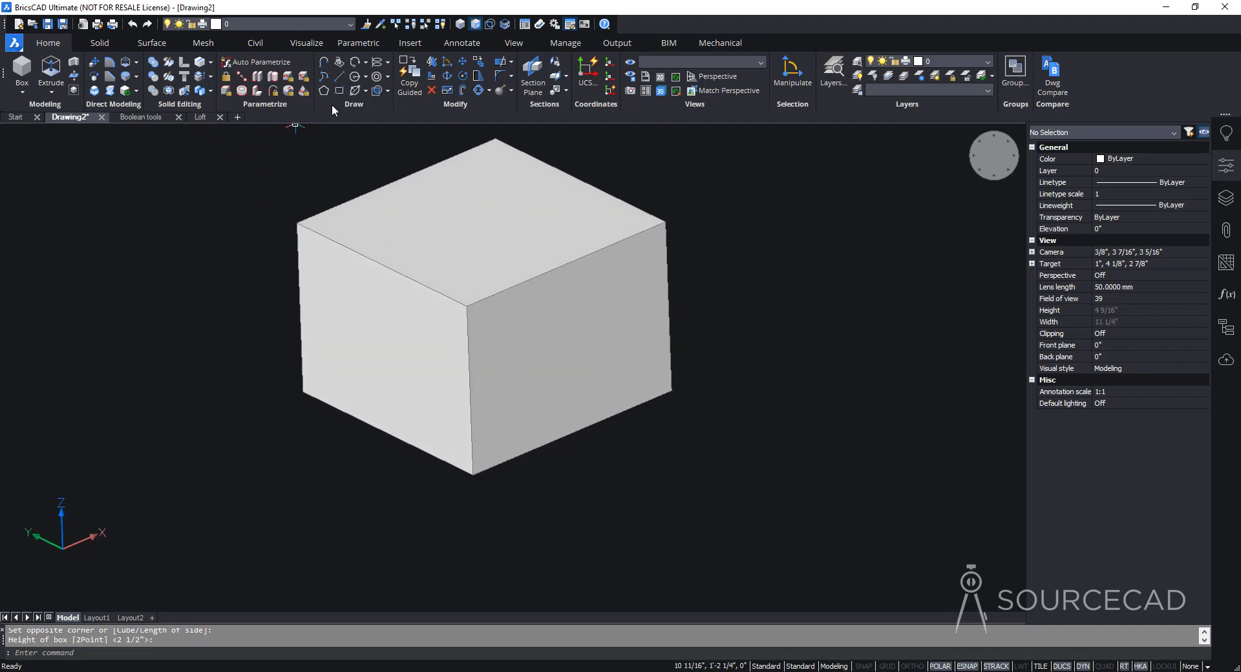
{"action": "left_click", "coordinate": [354, 76]}
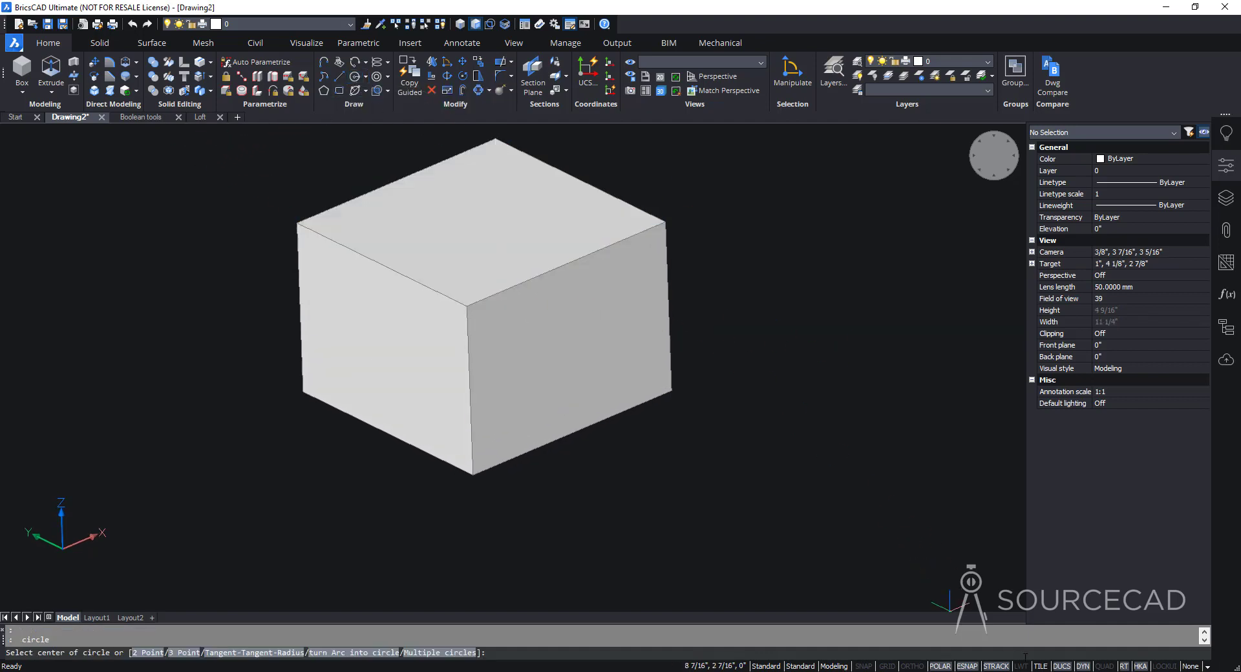
{"action": "left_click", "coordinate": [569, 348]}
{"action": "left_click", "coordinate": [568, 350]}
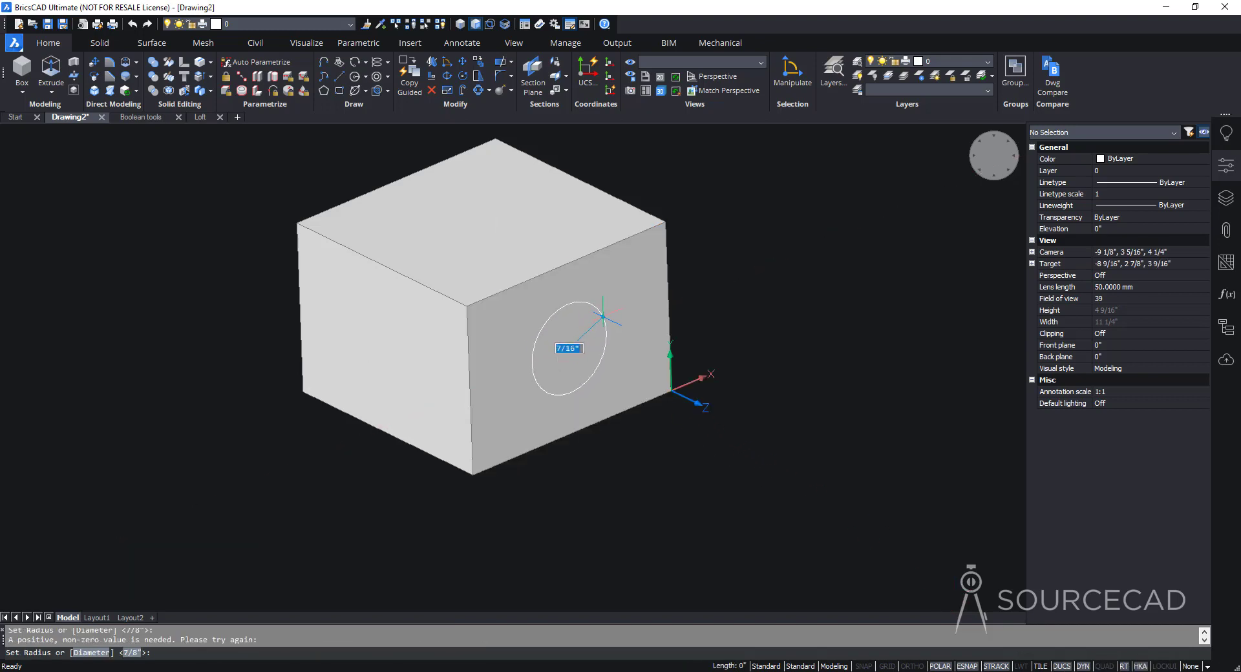
{"action": "left_click", "coordinate": [639, 291]}
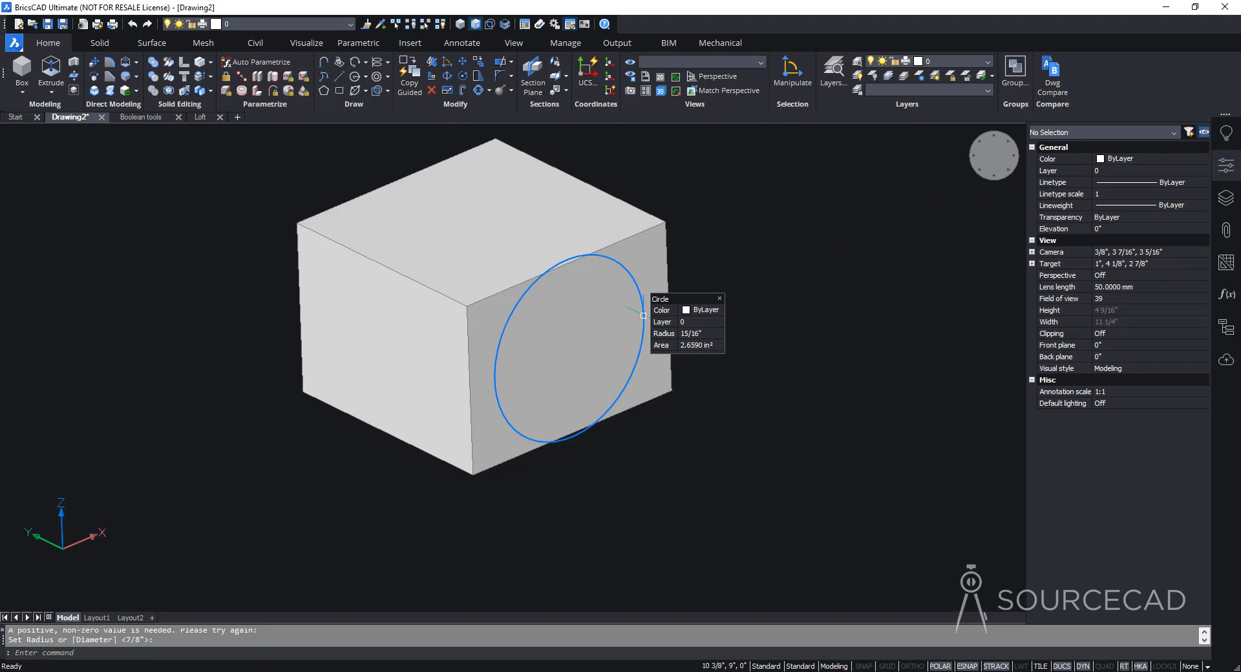
- Shrink the circle on the side face to a radius of about 5/8 inch and clear the selection
{"action": "left_click", "coordinate": [639, 291]}
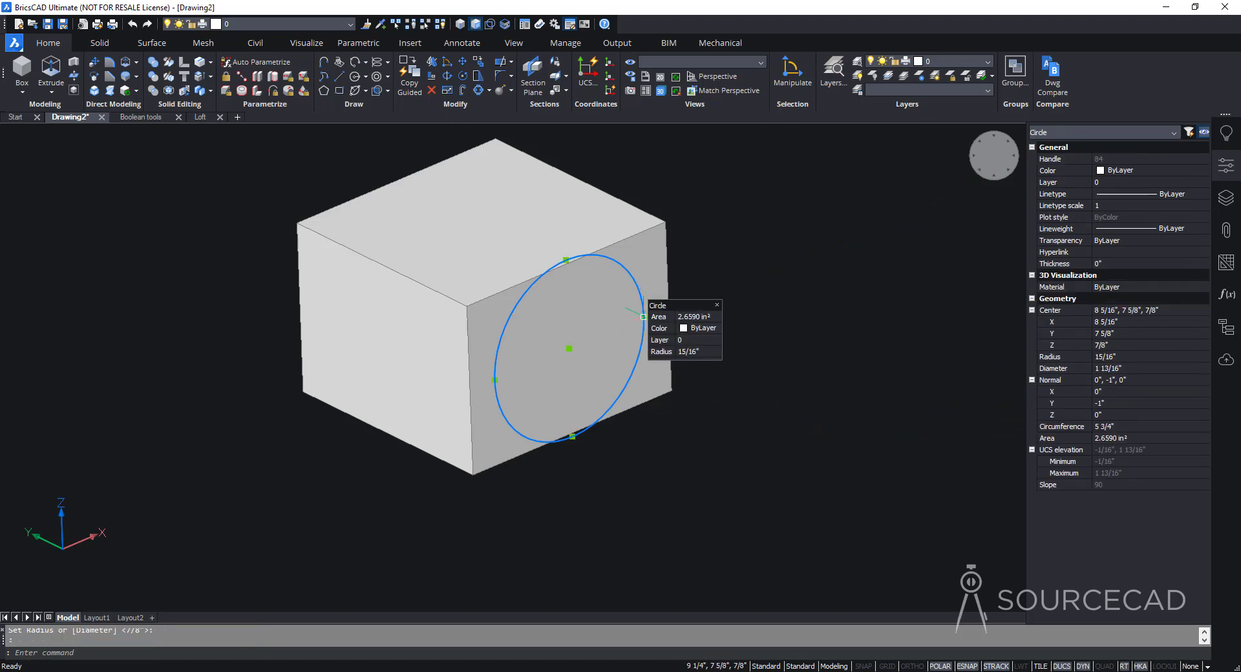
{"action": "left_click", "coordinate": [643, 316]}
{"action": "key", "text": "Escape"}
{"action": "key", "text": "Escape"}
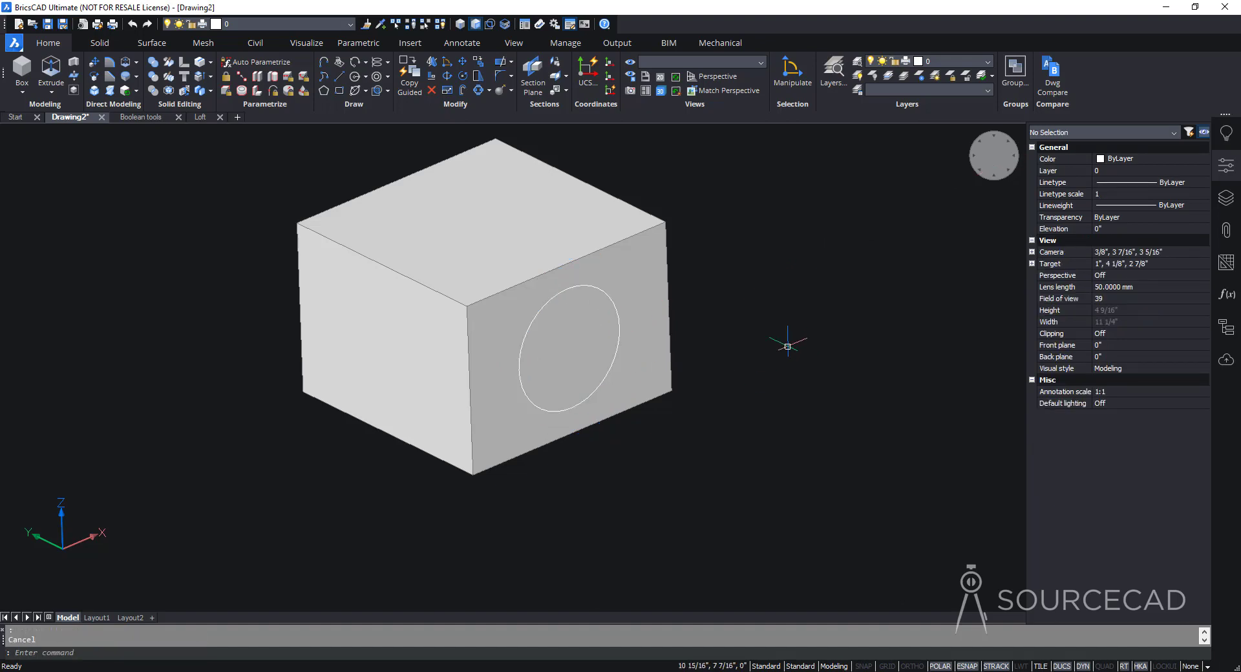
- Push/pull the box's top face upward by about 15/16 inch
{"action": "left_click", "coordinate": [75, 78]}
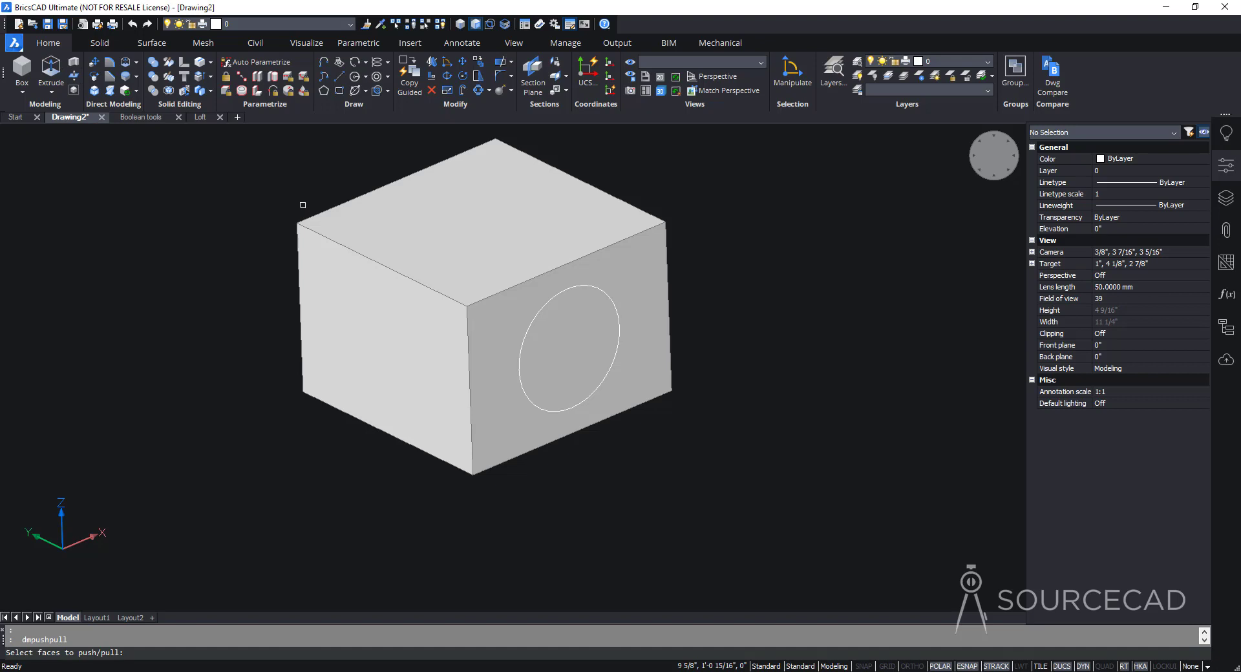
{"action": "middle_click_drag", "start_coordinate": [297, 188], "coordinate": [332, 228]}
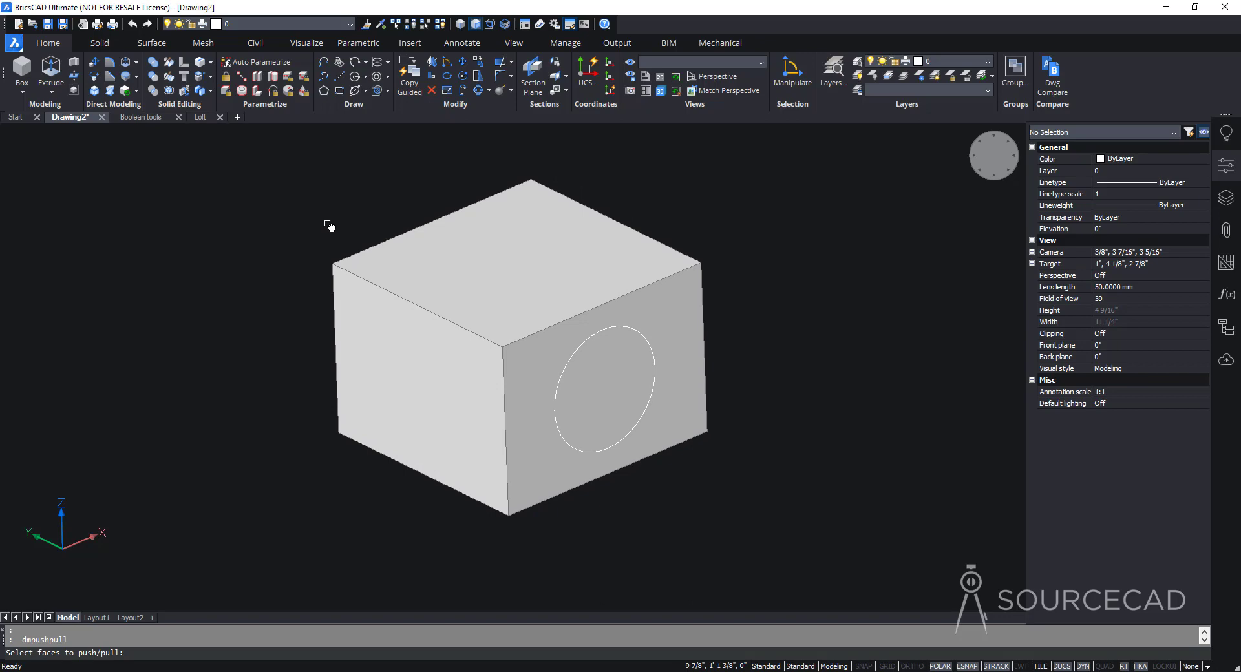
{"action": "left_click", "coordinate": [468, 258]}
{"action": "key", "text": "Return"}
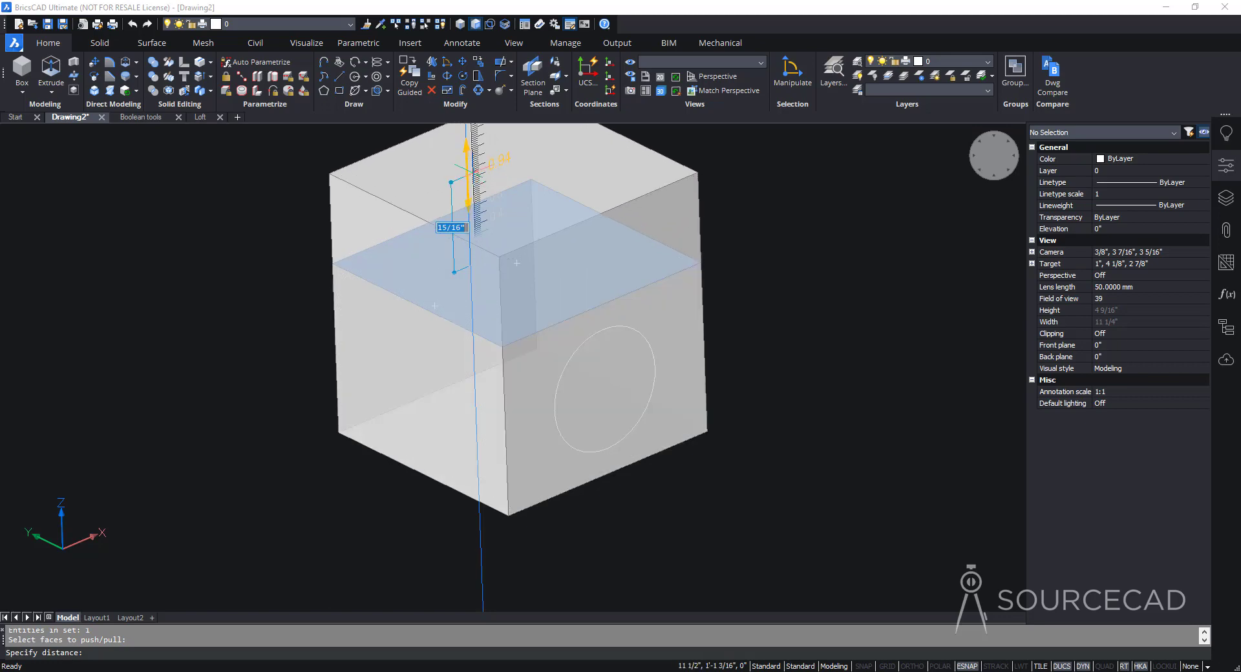
{"action": "left_click", "coordinate": [468, 167]}
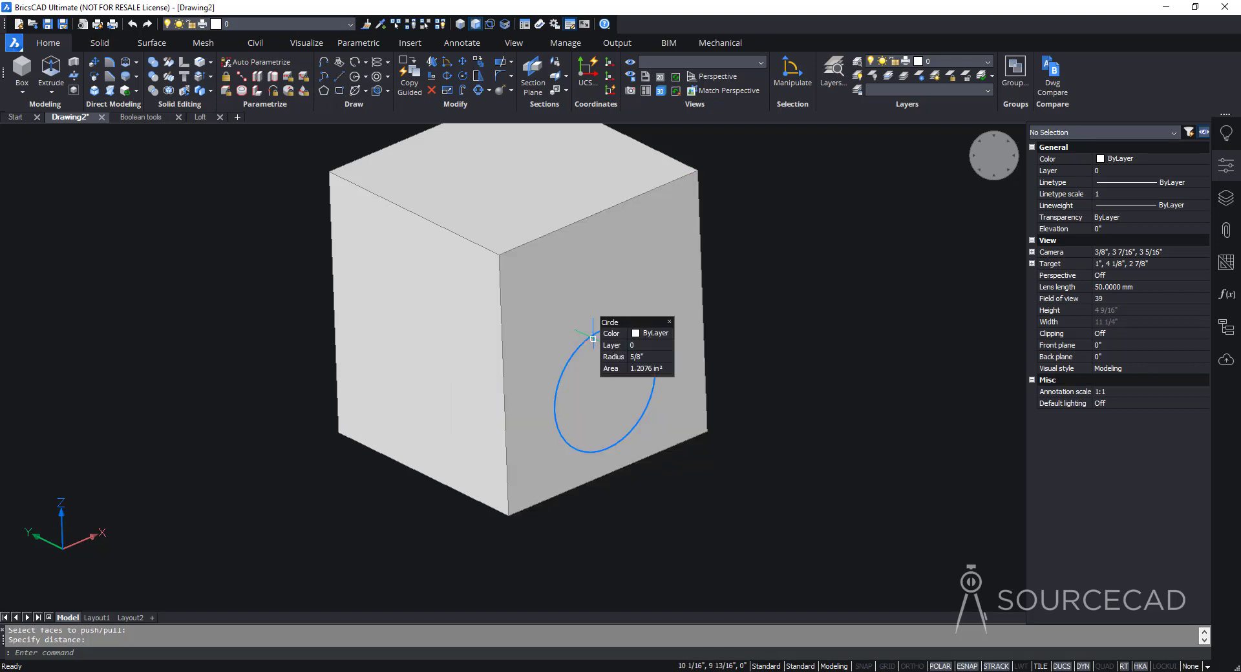
- Imprint the circle onto the box's side face, keeping the source circle
{"action": "left_click", "coordinate": [211, 63]}
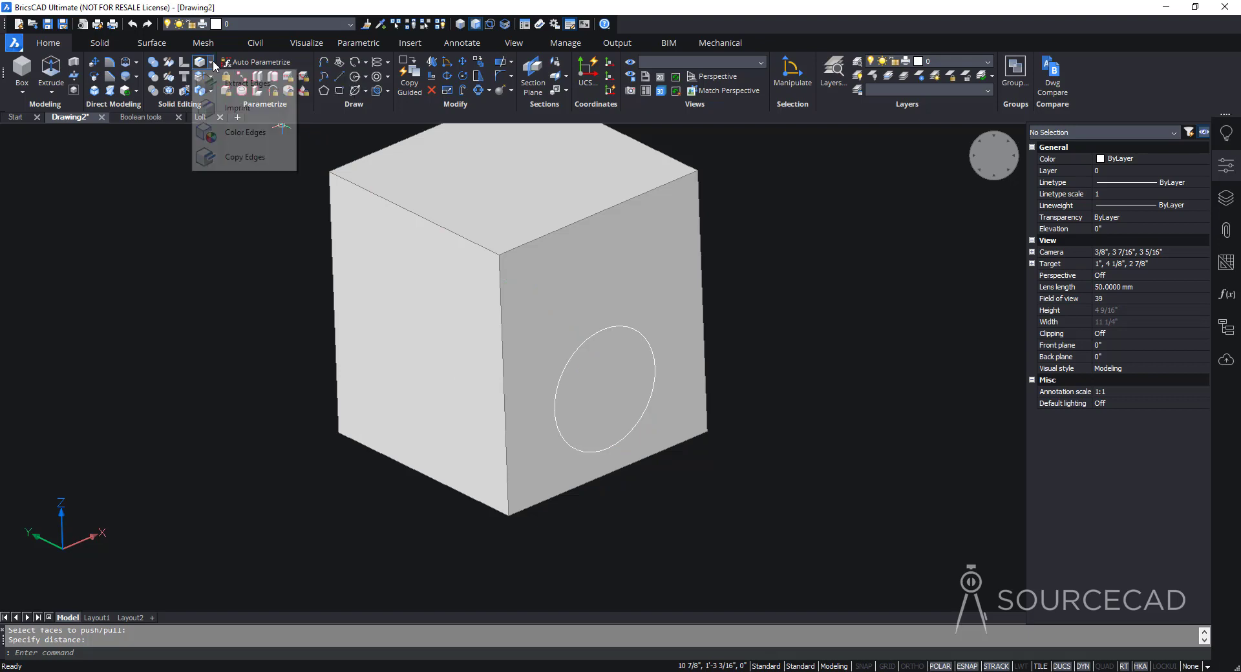
{"action": "left_click", "coordinate": [238, 109]}
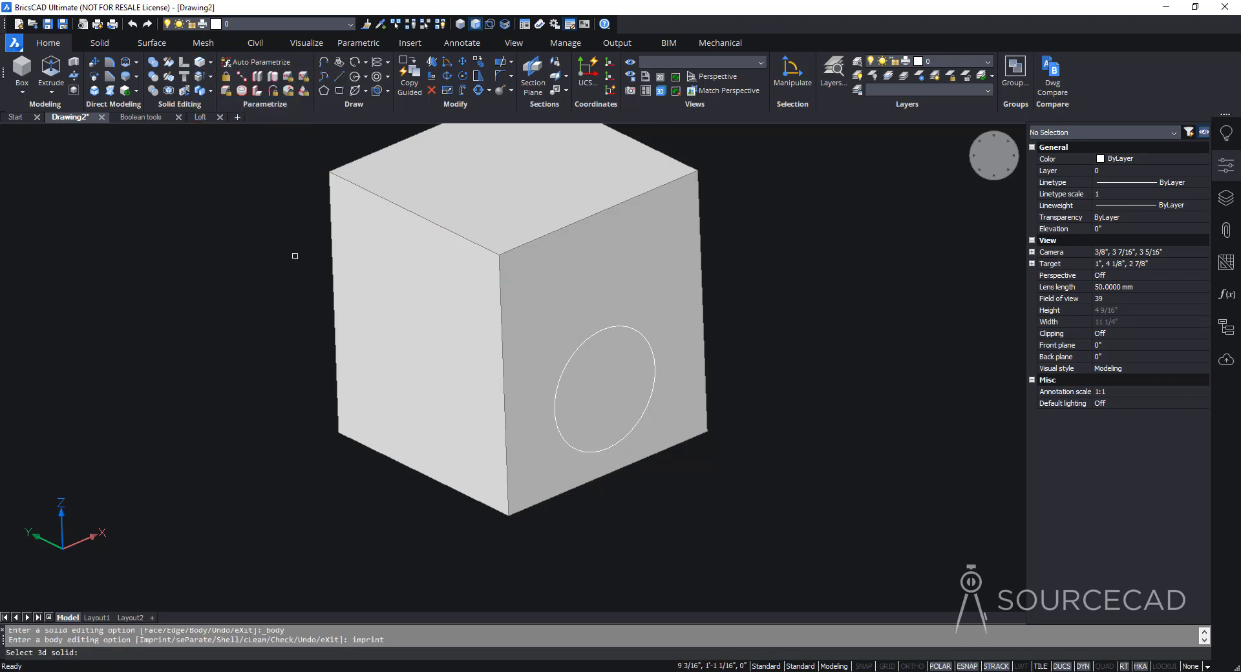
{"action": "left_click", "coordinate": [407, 260]}
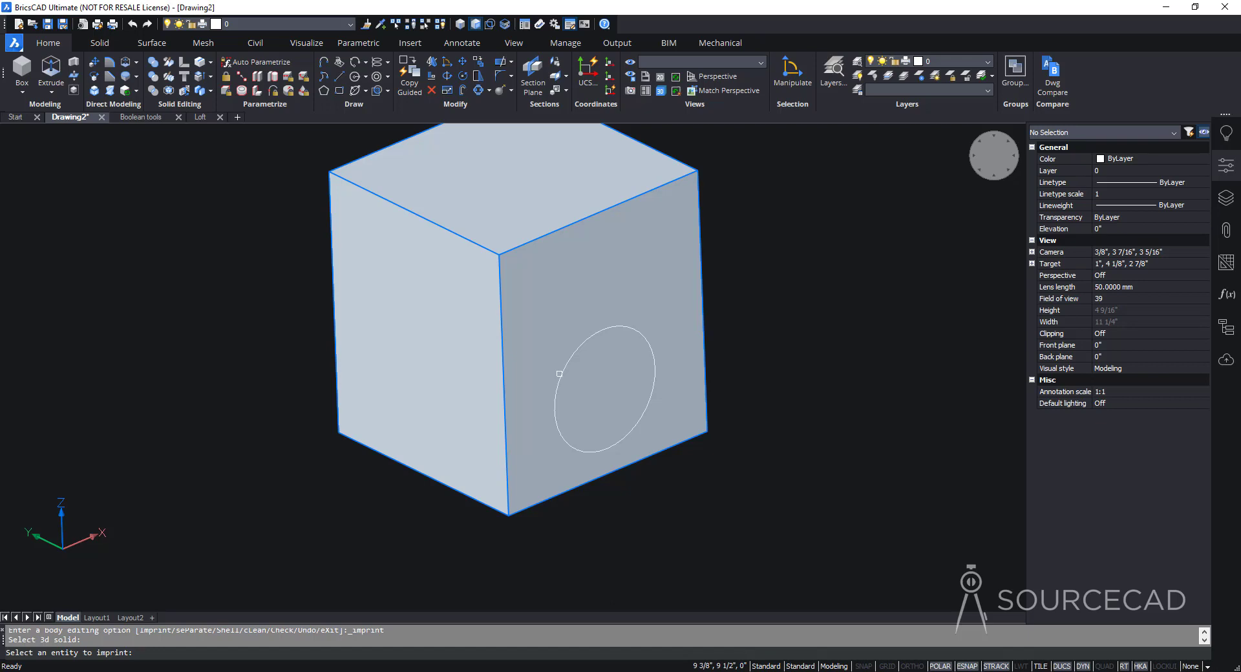
{"action": "left_click", "coordinate": [564, 368]}
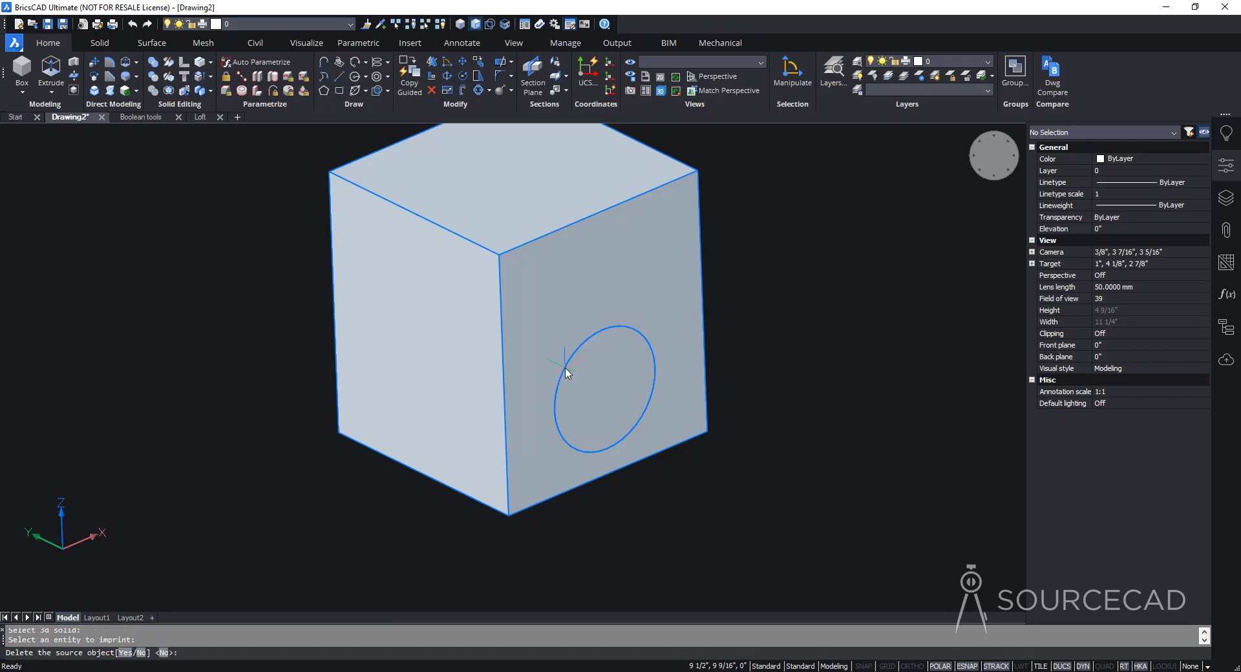
{"action": "key", "text": "Return"}
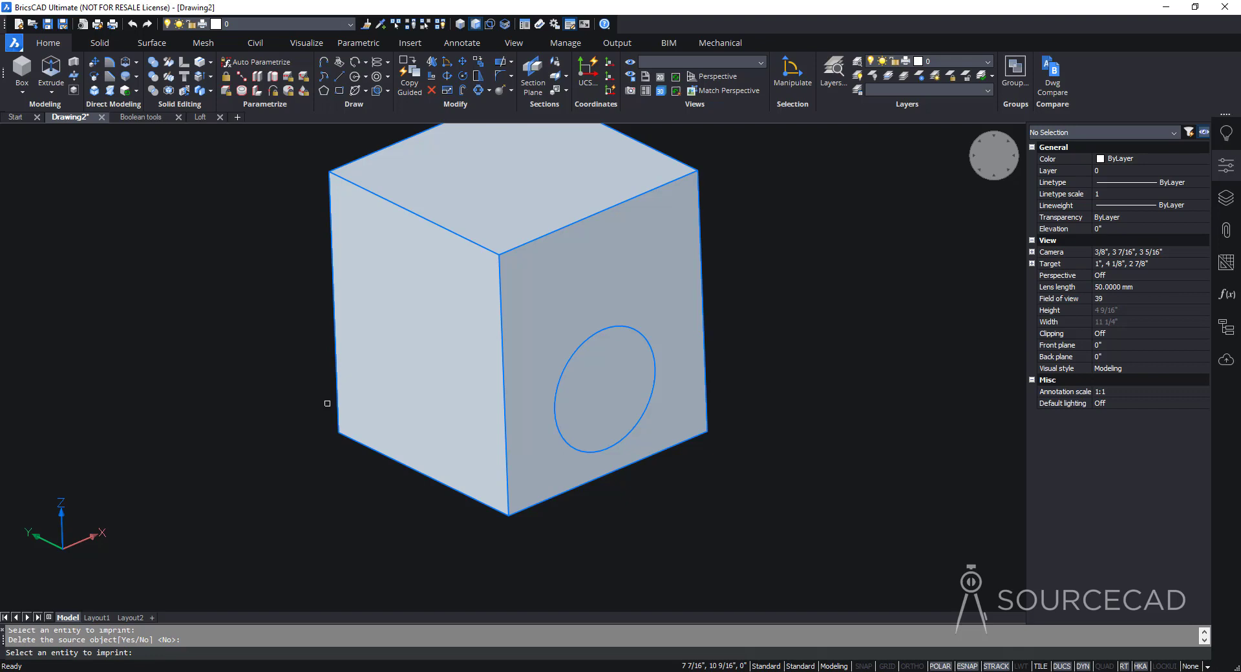
{"action": "key", "text": "Escape"}
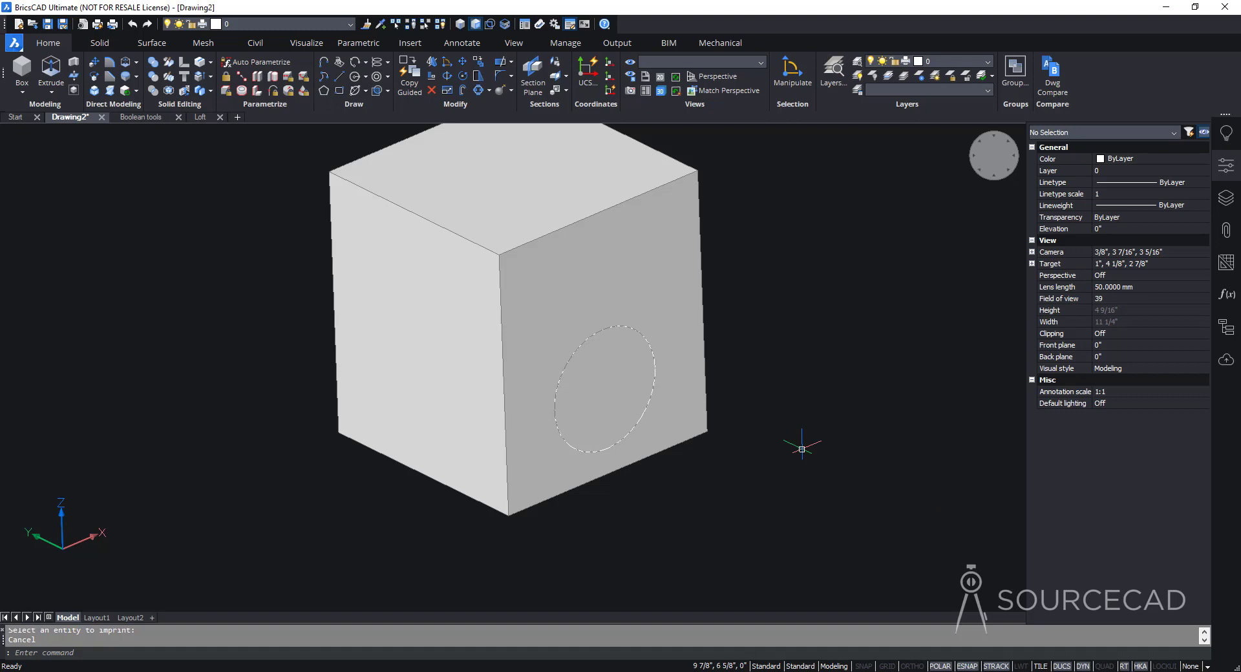
- Push/pull the imprinted circular region about 5 11/16 inches inward to cut a hole through the whole box
{"action": "left_click", "coordinate": [76, 83]}
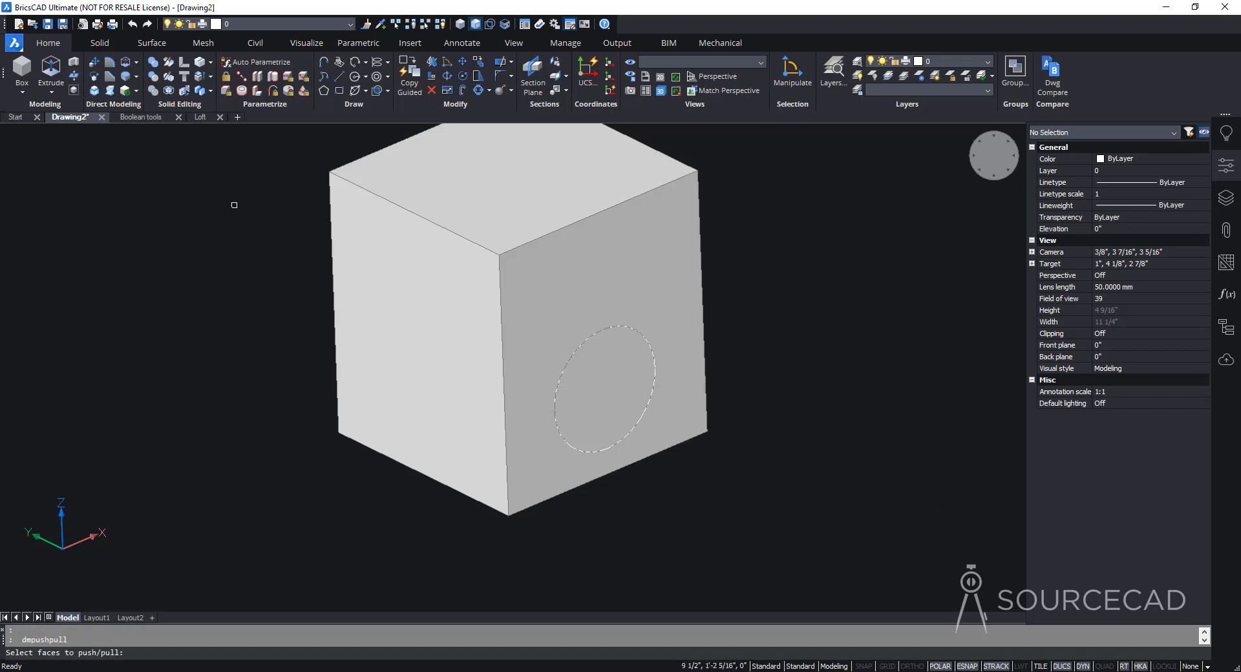
{"action": "left_click", "coordinate": [614, 359]}
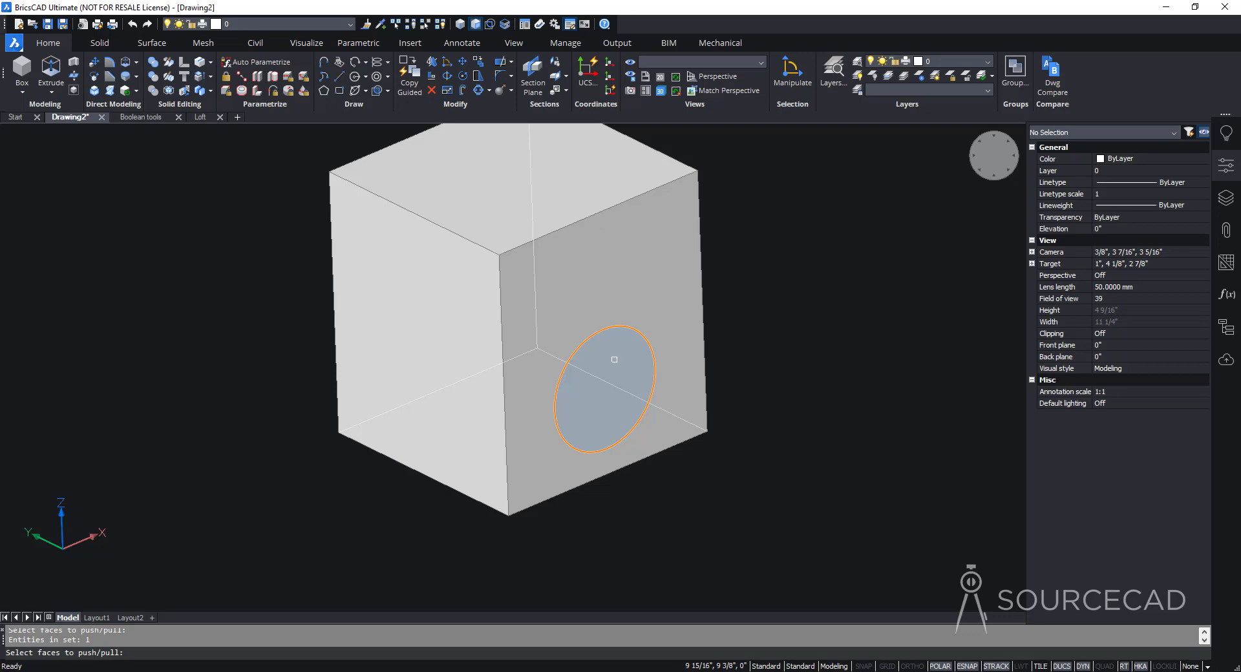
{"action": "key", "text": "Return"}
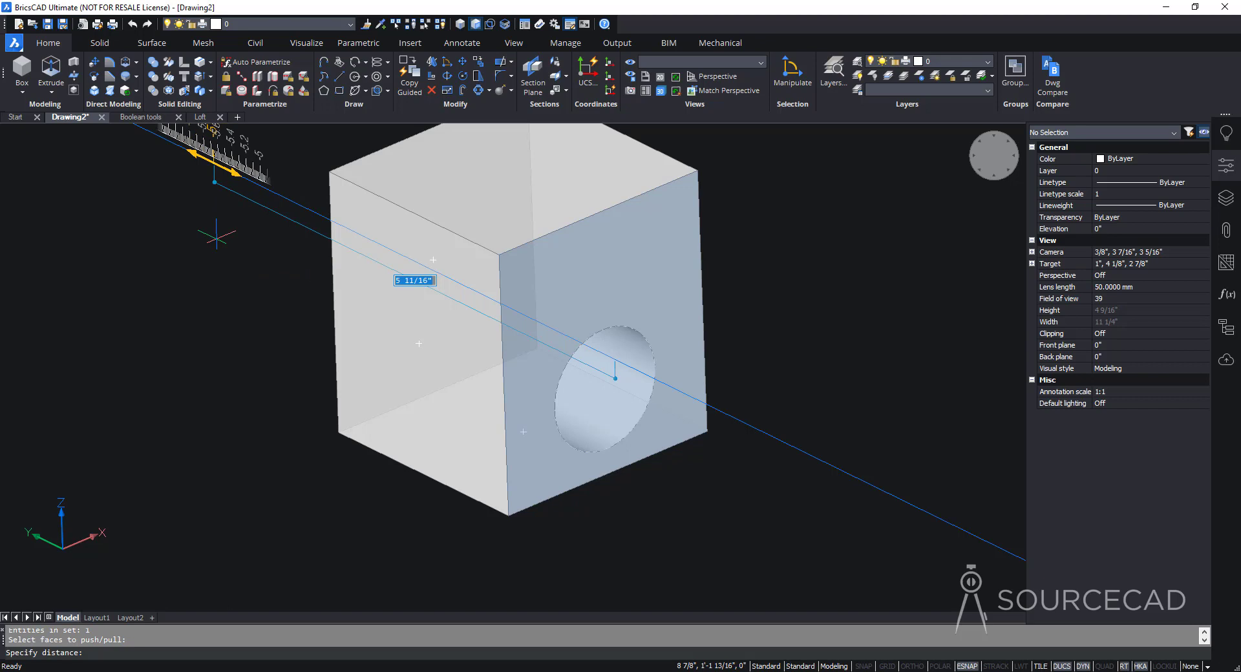
{"action": "left_click", "coordinate": [216, 237]}
{"action": "middle_click_drag", "start_coordinate": [210, 226], "coordinate": [337, 249], "text": "shift"}
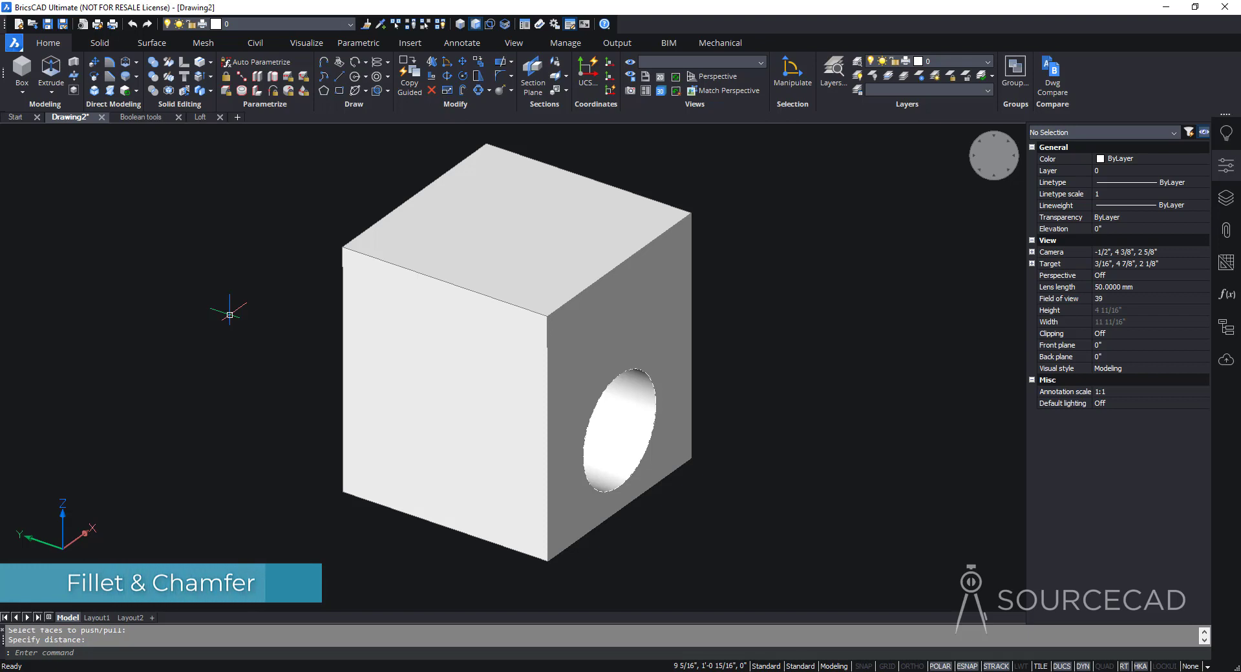
- Fillet the front edge of the box's top face with a radius of 0.2 inch
{"action": "left_click", "coordinate": [109, 63]}
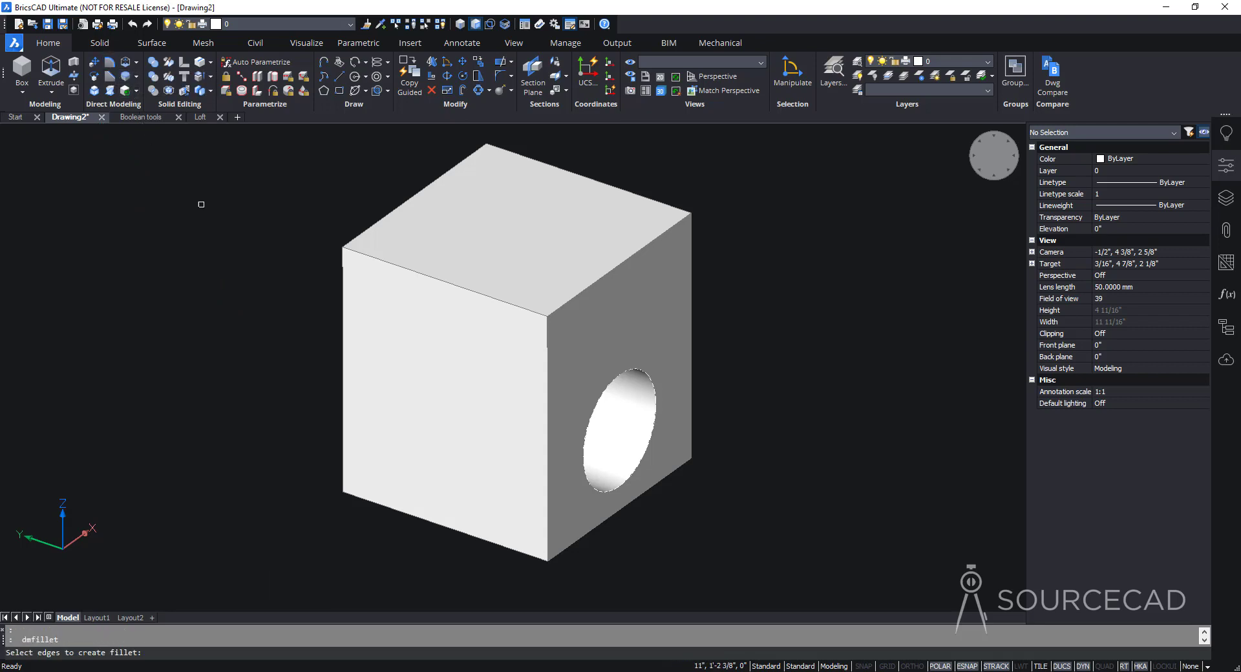
{"action": "left_click", "coordinate": [375, 257]}
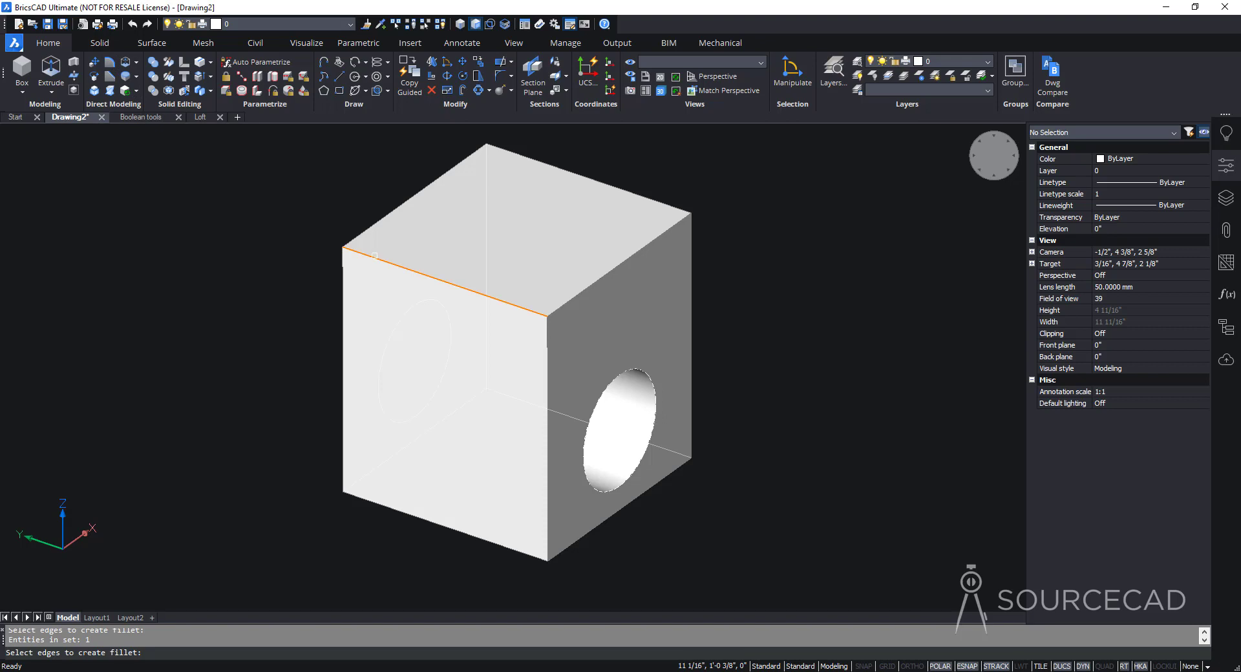
{"action": "key", "text": "Return"}
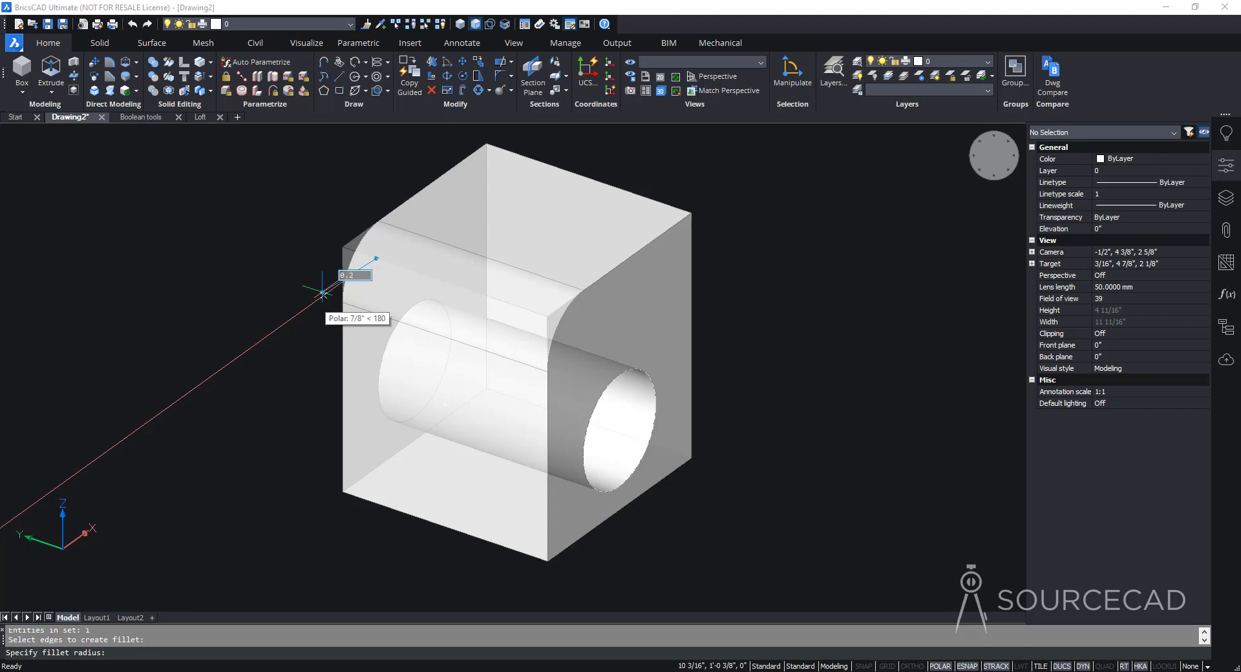
{"action": "key", "text": "Return"}
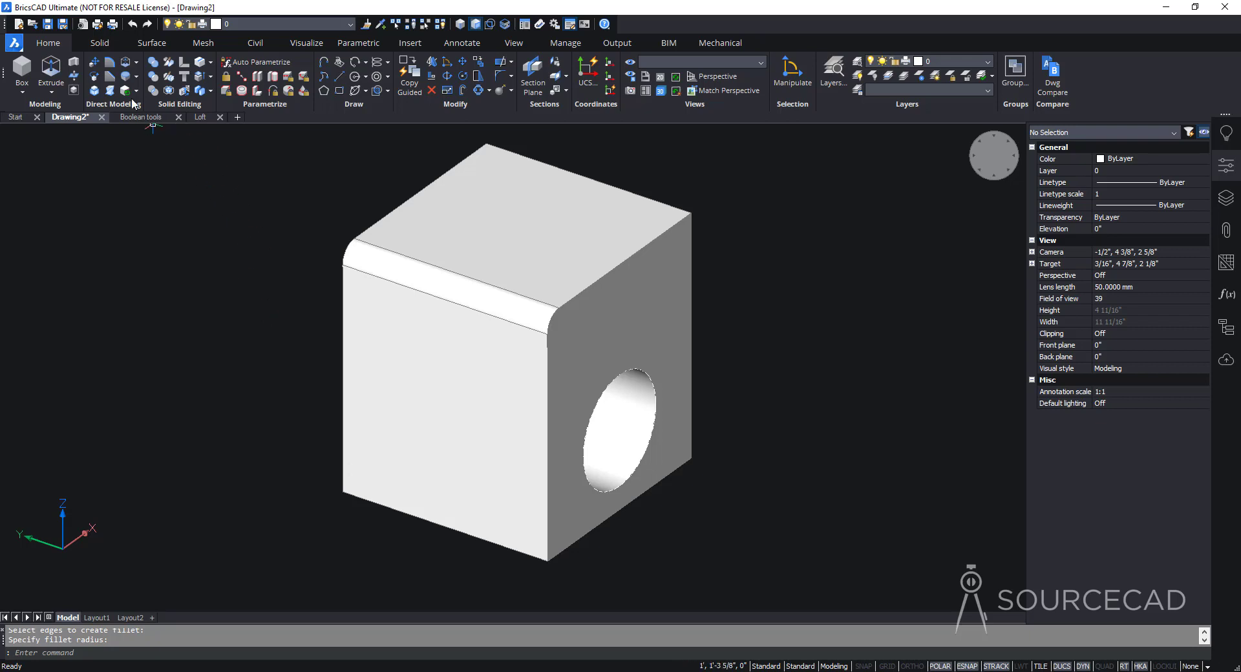
- Chamfer the vertical edge of the box's front face farthest from the hole opening with a distance of 0.3 inch
{"action": "left_click", "coordinate": [111, 79]}
{"action": "left_click", "coordinate": [341, 349]}
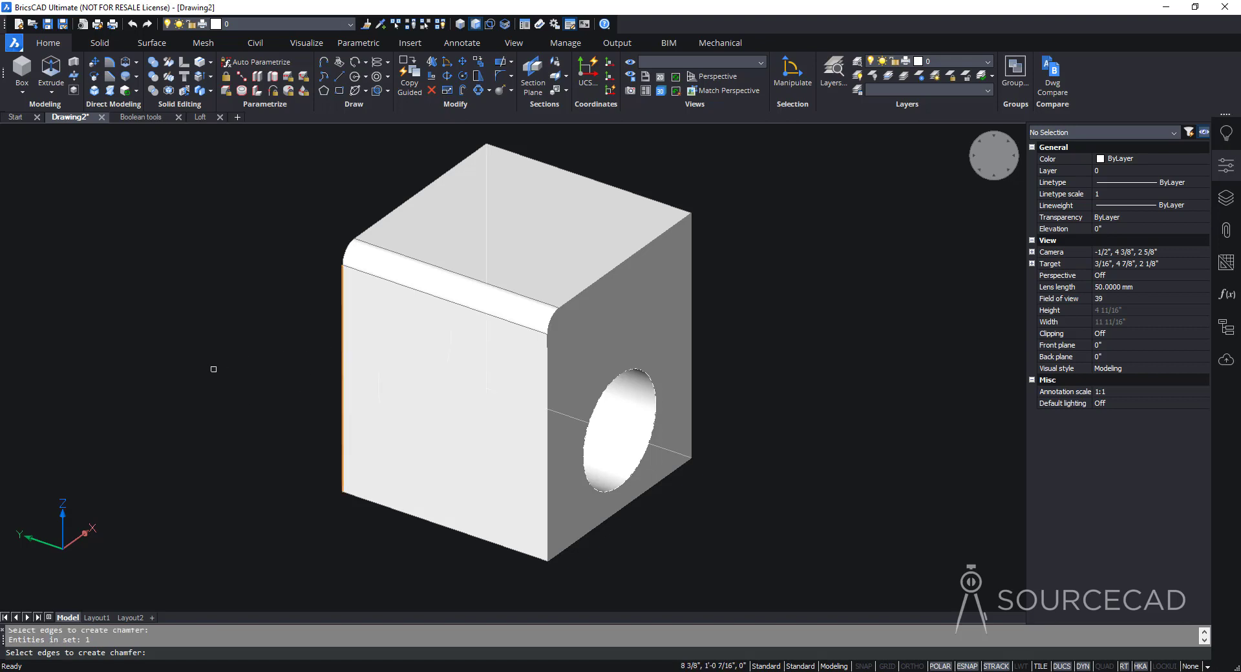
{"action": "key", "text": "Return"}
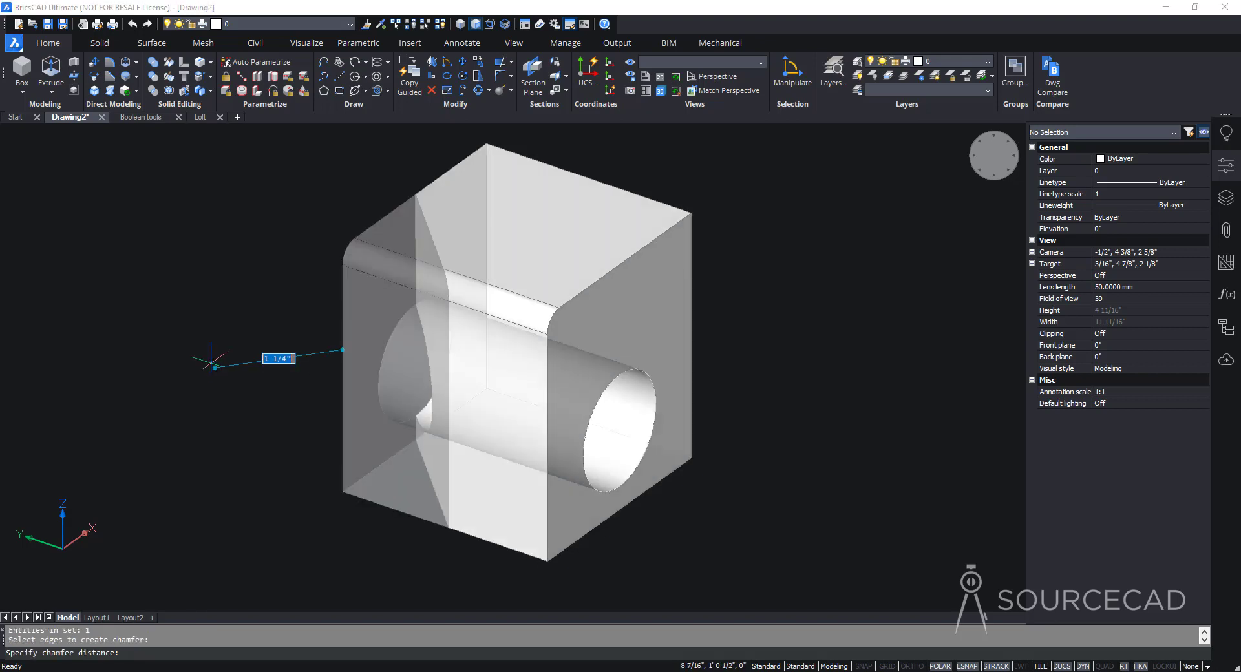
{"action": "middle_click_drag", "start_coordinate": [323, 343], "coordinate": [360, 357], "text": "shift"}
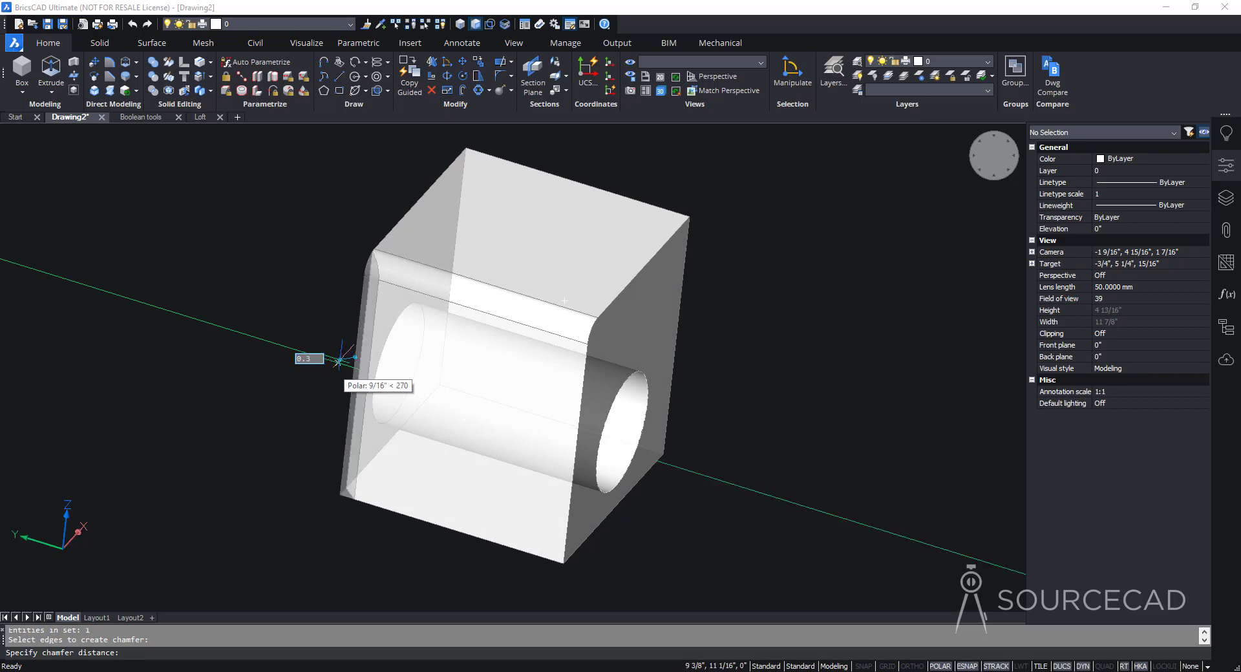
{"action": "key", "text": "Return"}
{"action": "middle_click_drag", "start_coordinate": [341, 360], "coordinate": [471, 318], "text": "shift"}
{"action": "middle_click_drag", "start_coordinate": [795, 352], "coordinate": [720, 296], "text": "shift"}
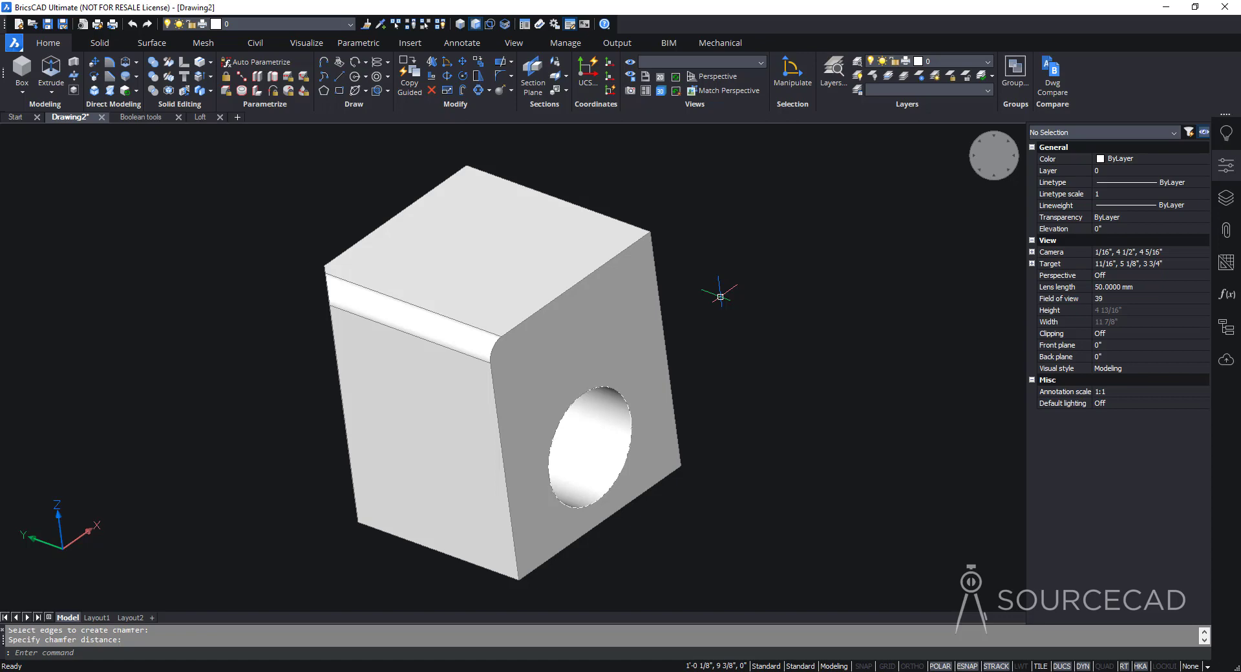
- Erase the box together with its source circle and switch the empty drawing to the top view
{"action": "left_click", "coordinate": [762, 215]}
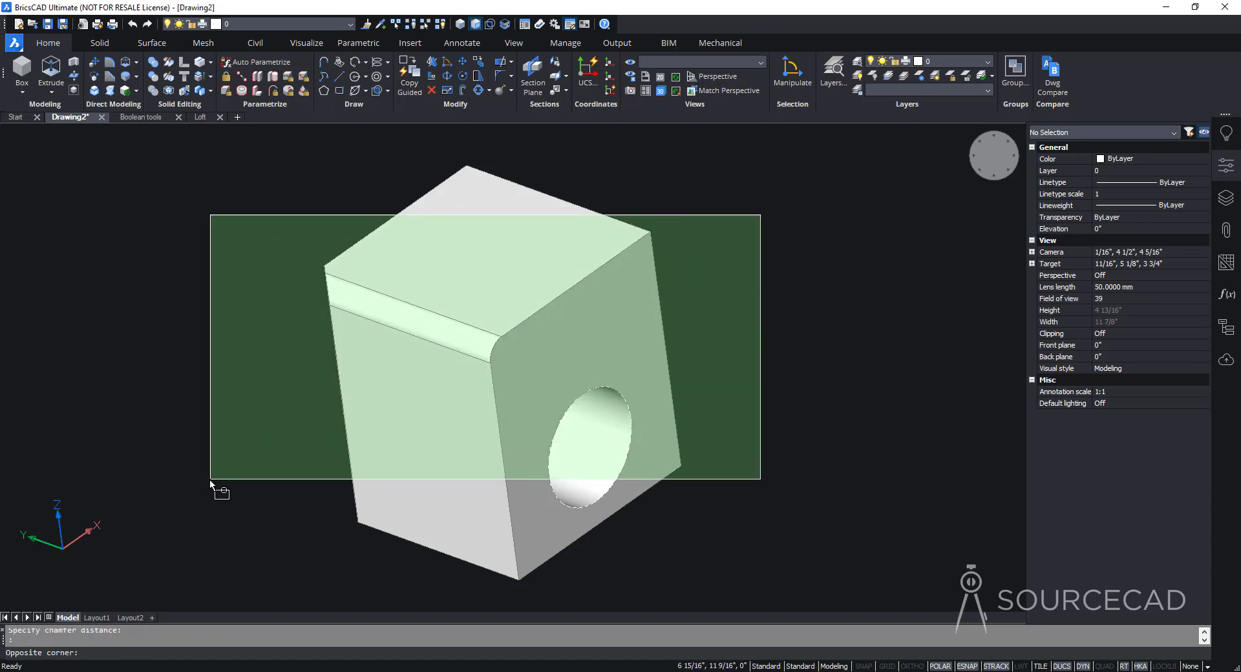
{"action": "left_click", "coordinate": [208, 556]}
{"action": "key", "text": "Delete"}
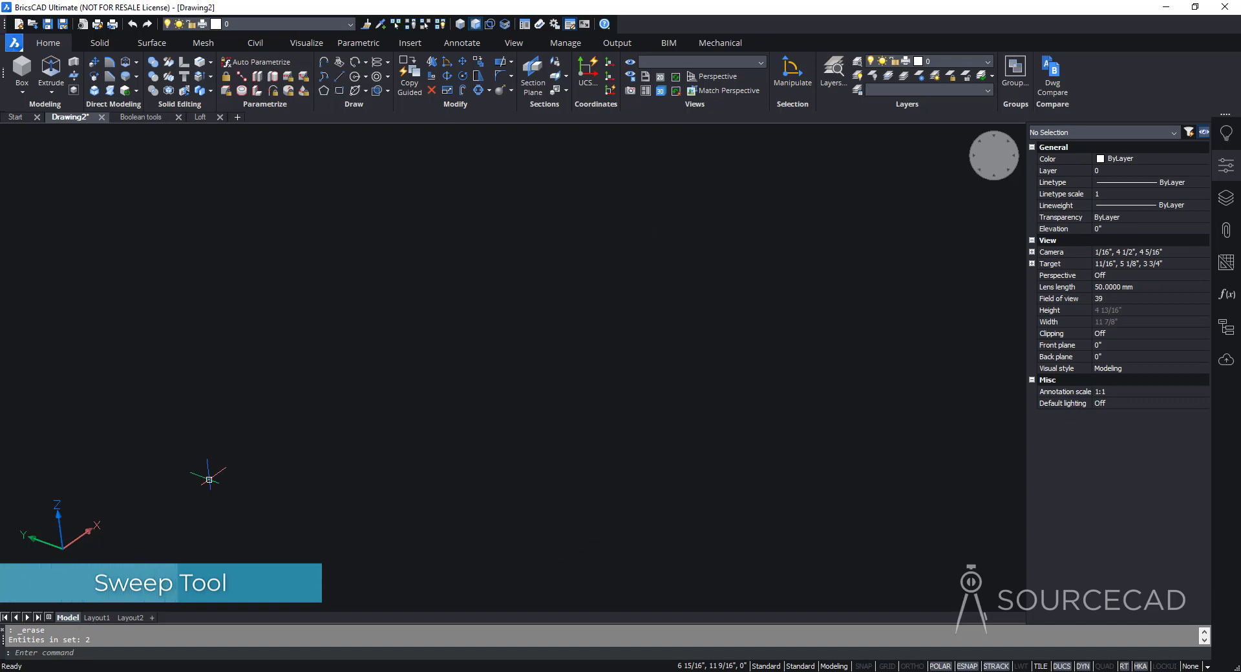
{"action": "left_click", "coordinate": [976, 174]}
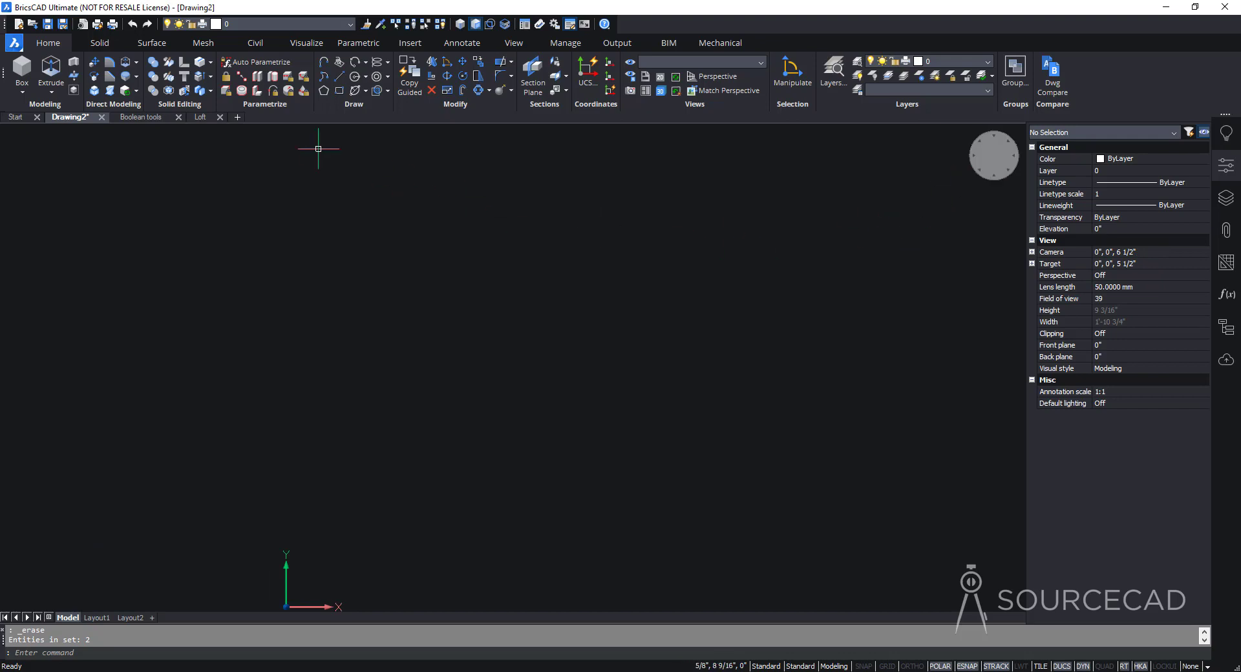
- Draw a wavy open spline through four points, about 1'-2 1/16" long, with one crest and one trough
{"action": "left_click", "coordinate": [323, 77]}
{"action": "left_click", "coordinate": [236, 378]}
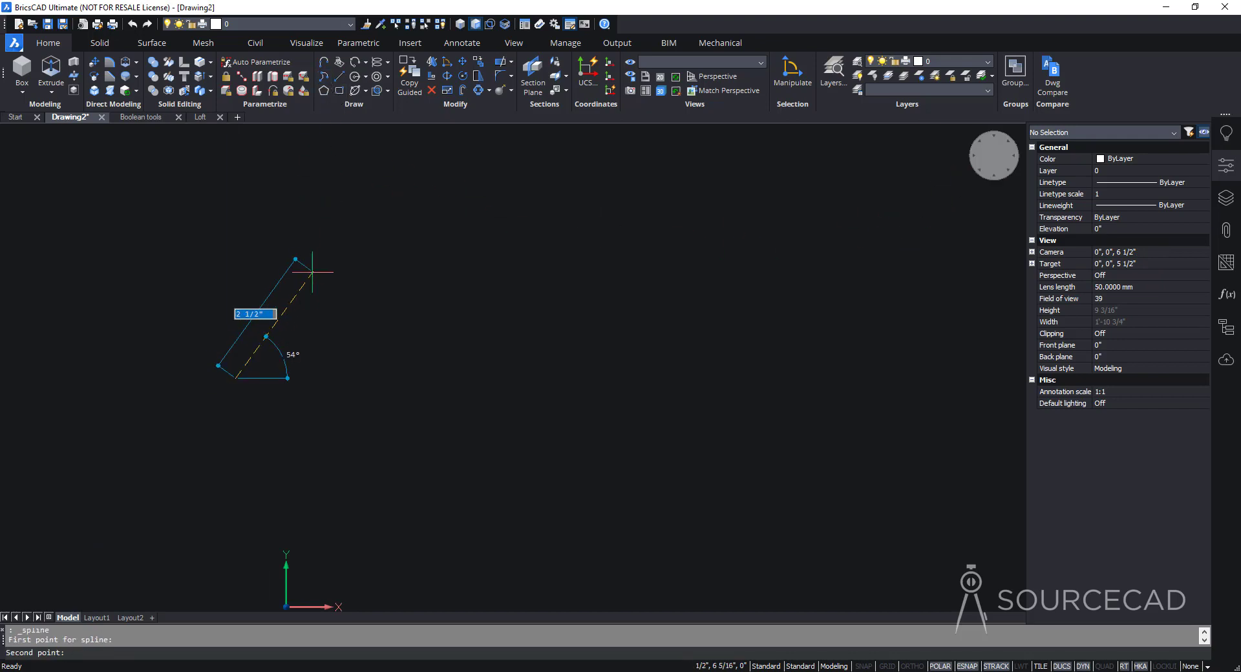
{"action": "left_click", "coordinate": [318, 261]}
{"action": "left_click", "coordinate": [604, 366]}
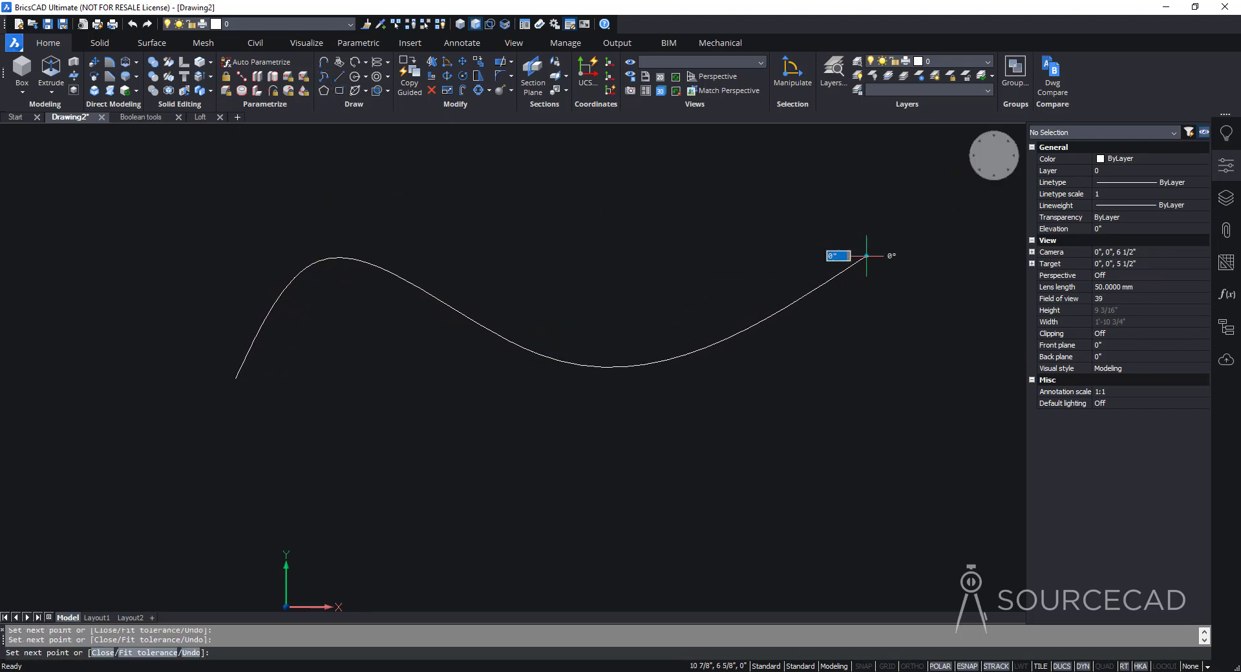
{"action": "left_click", "coordinate": [866, 256]}
{"action": "key", "text": "Return"}
{"action": "left_click", "coordinate": [865, 255]}
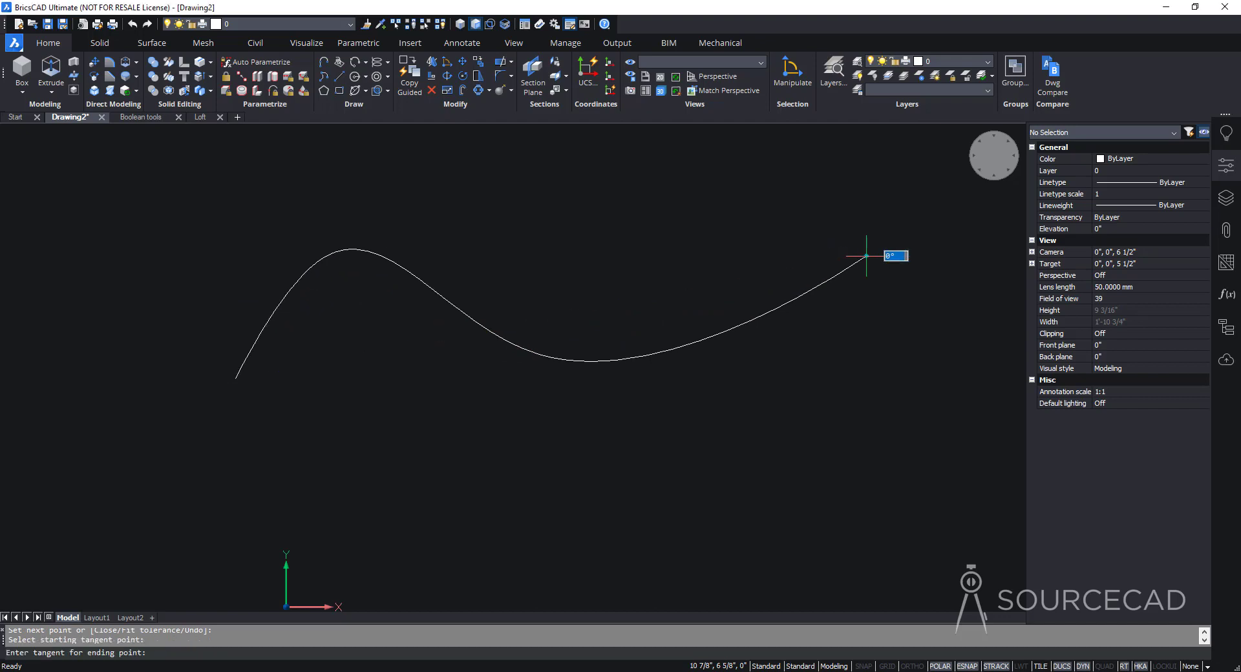
{"action": "left_click", "coordinate": [892, 247]}
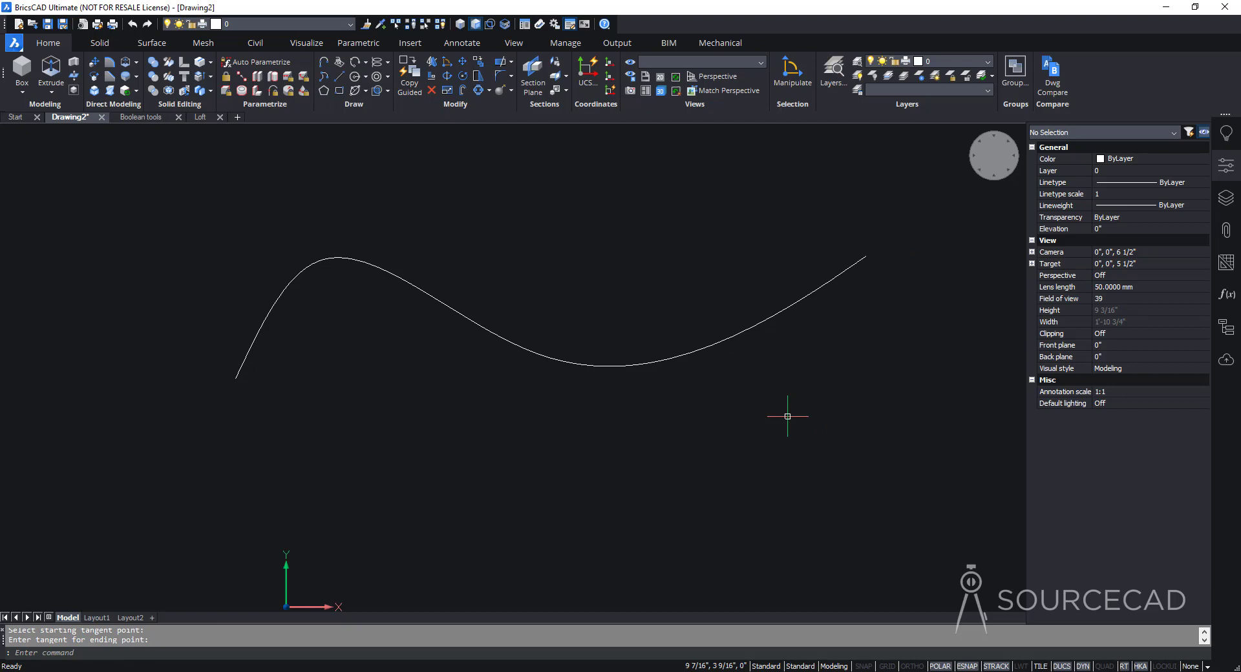
- Draw a circle of about 3/16" radius below the spline's start and a small, nearly square rectangle beside it
{"action": "left_click", "coordinate": [356, 82]}
{"action": "left_click", "coordinate": [297, 431]}
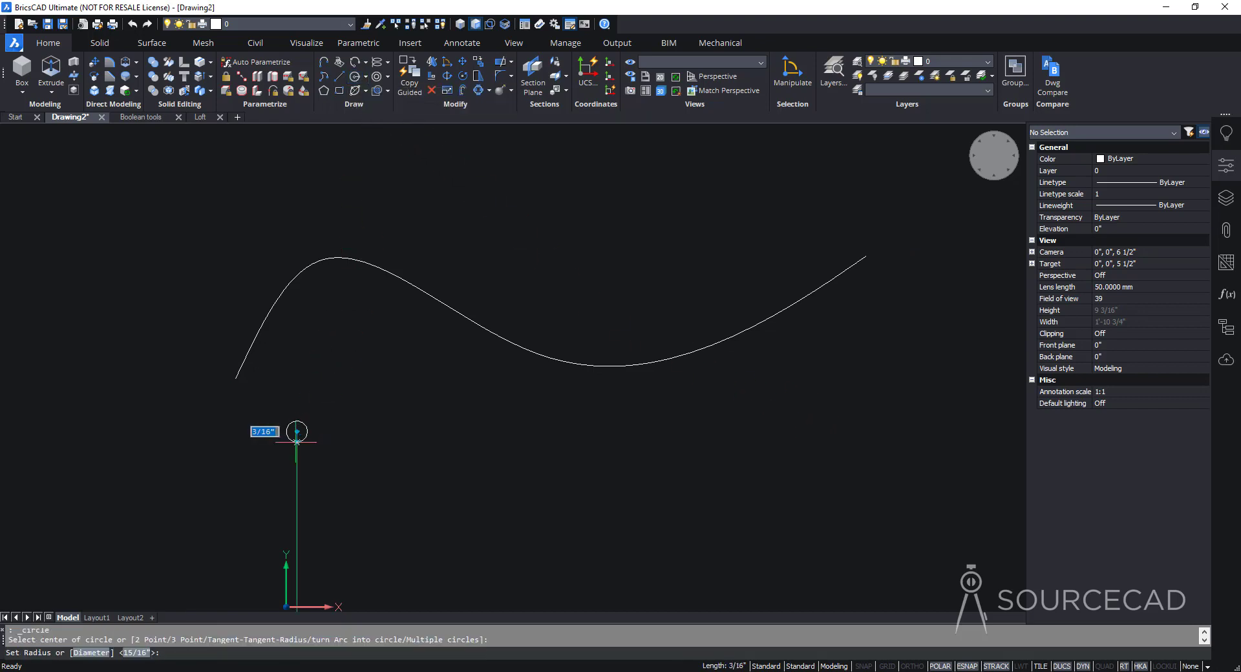
{"action": "left_click", "coordinate": [297, 442]}
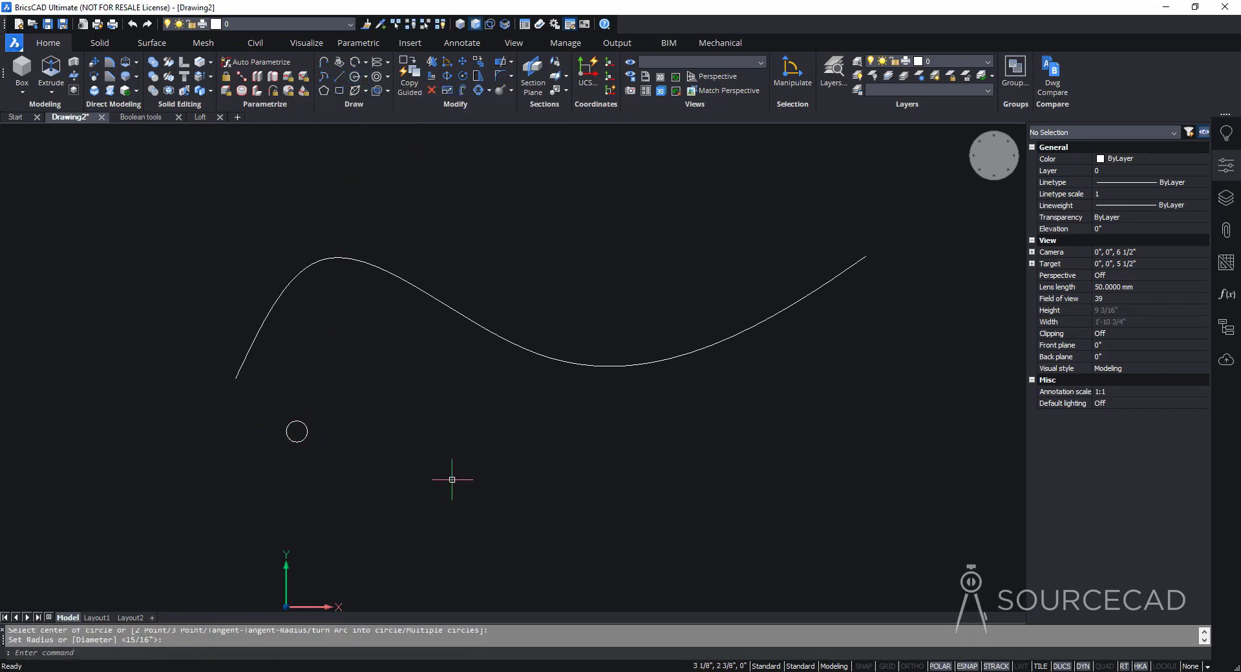
{"action": "left_click", "coordinate": [342, 94]}
{"action": "left_click", "coordinate": [331, 425]}
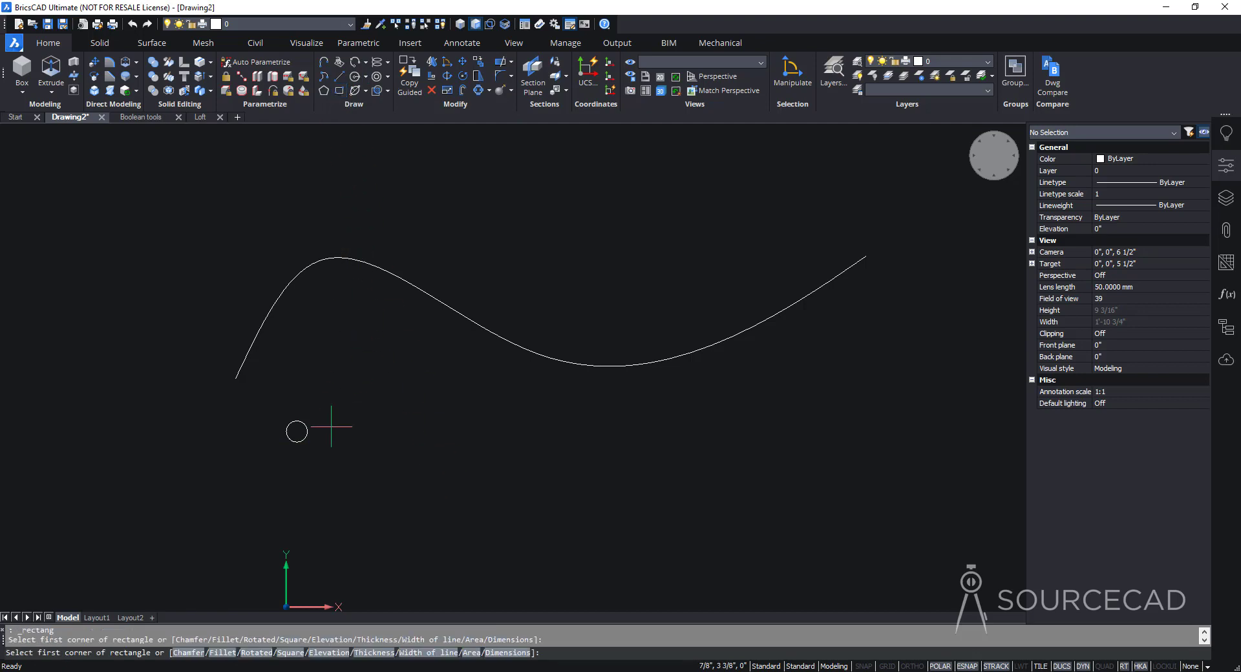
{"action": "left_click", "coordinate": [351, 443]}
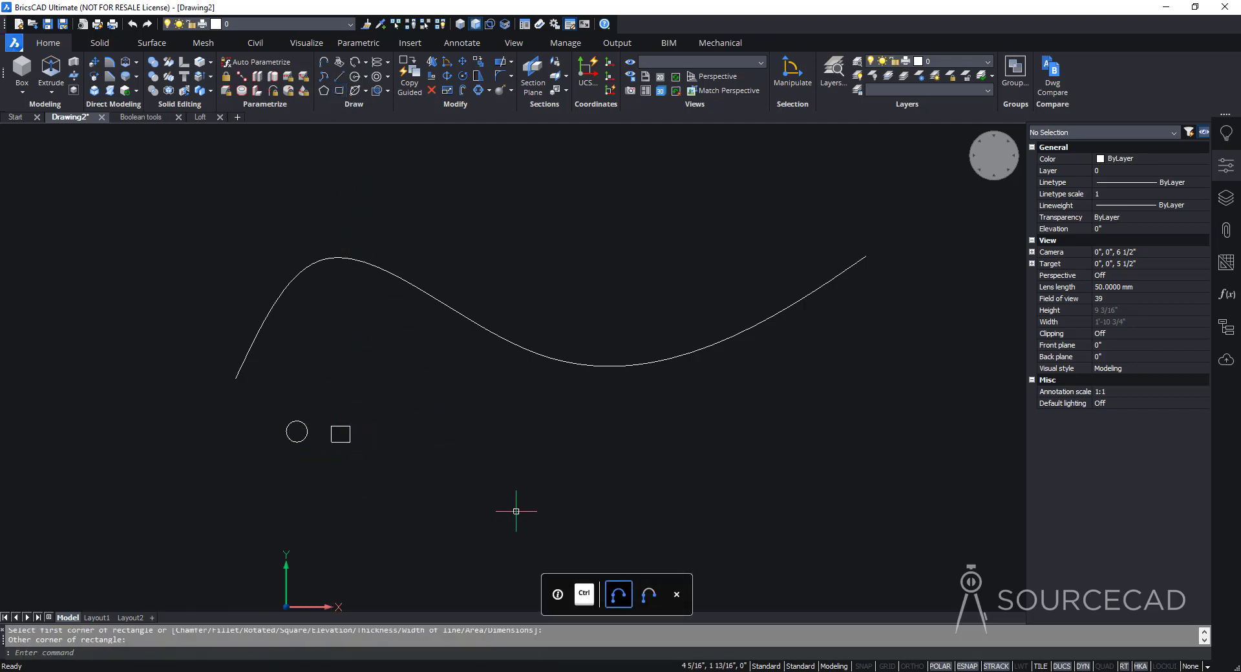
- Copy the spline once, a short distance straight up along the Y direction
{"action": "left_click", "coordinate": [418, 289]}
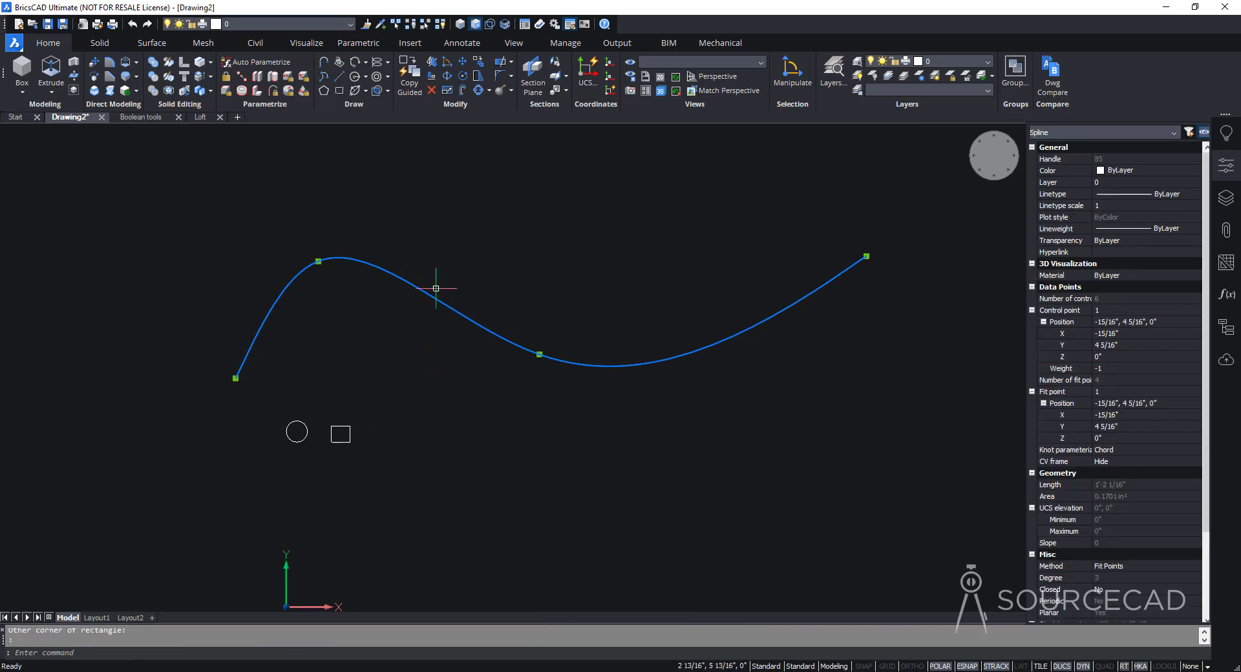
{"action": "left_click", "coordinate": [481, 63]}
{"action": "left_click", "coordinate": [527, 208]}
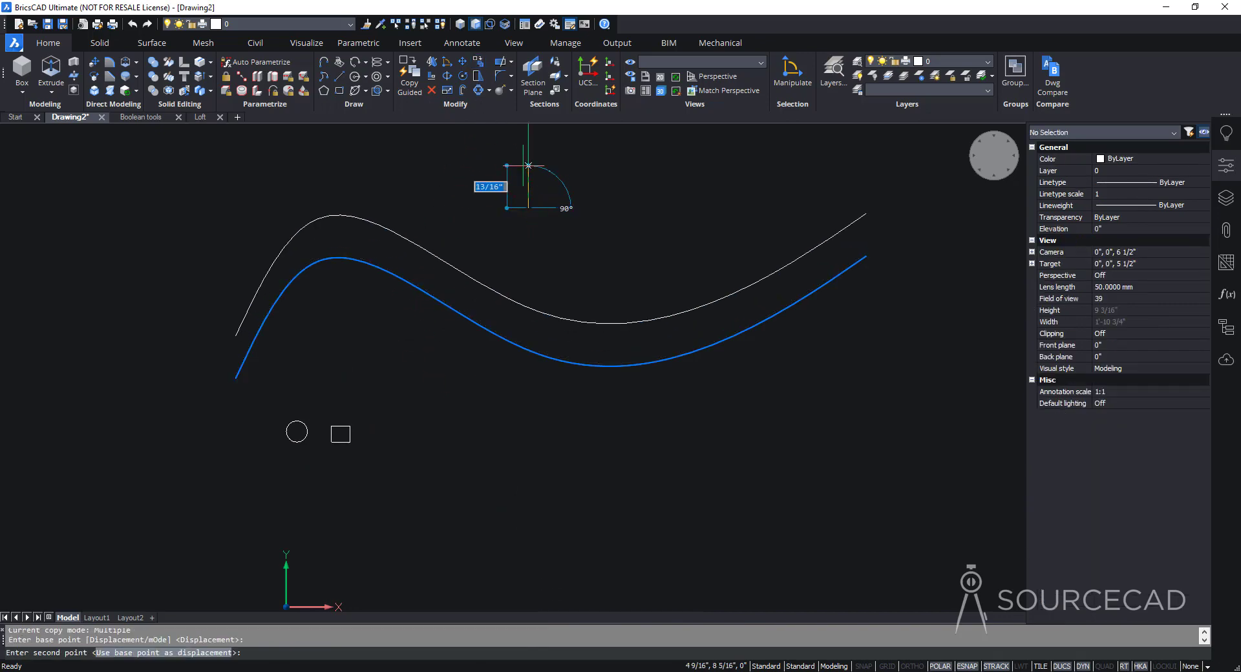
{"action": "left_click", "coordinate": [528, 163]}
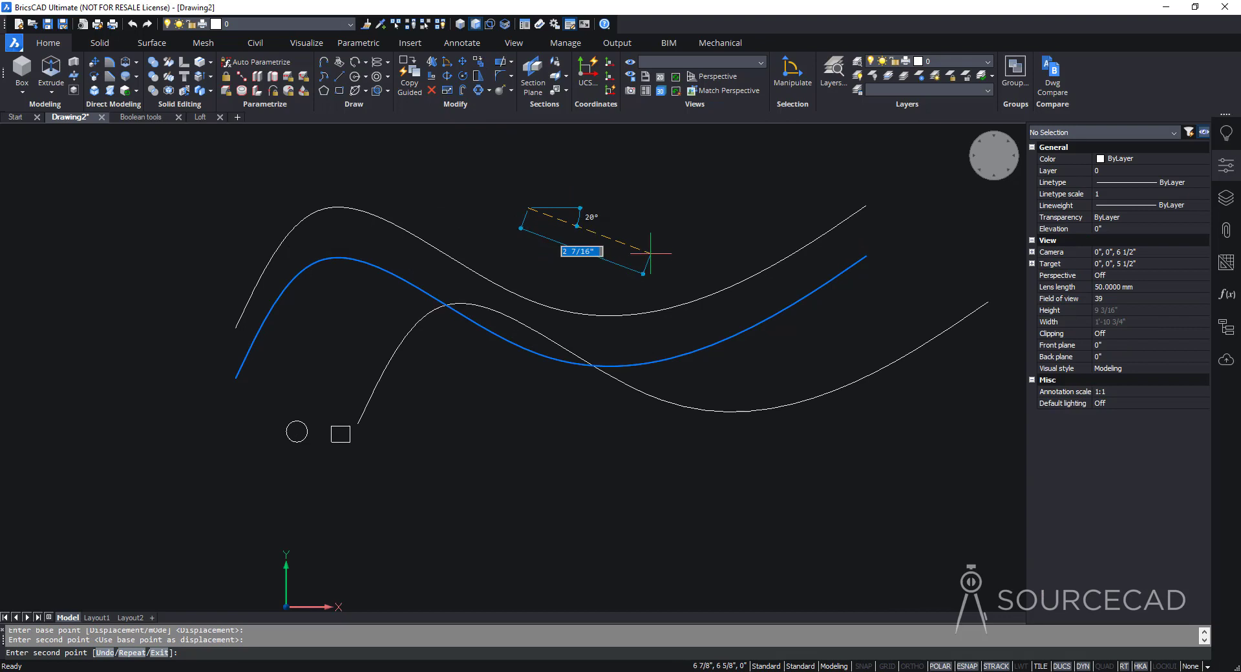
{"action": "key", "text": "Escape"}
- Sweep the circle along the original, lower spline in a tilted 3D view to make a round tube
{"action": "mouse_move", "coordinate": [465, 466]}
{"action": "middle_mouse_down", "text": "shift"}
{"action": "mouse_move", "coordinate": [481, 455]}
{"action": "mouse_move", "coordinate": [460, 459]}
{"action": "middle_mouse_up", "text": "shift"}
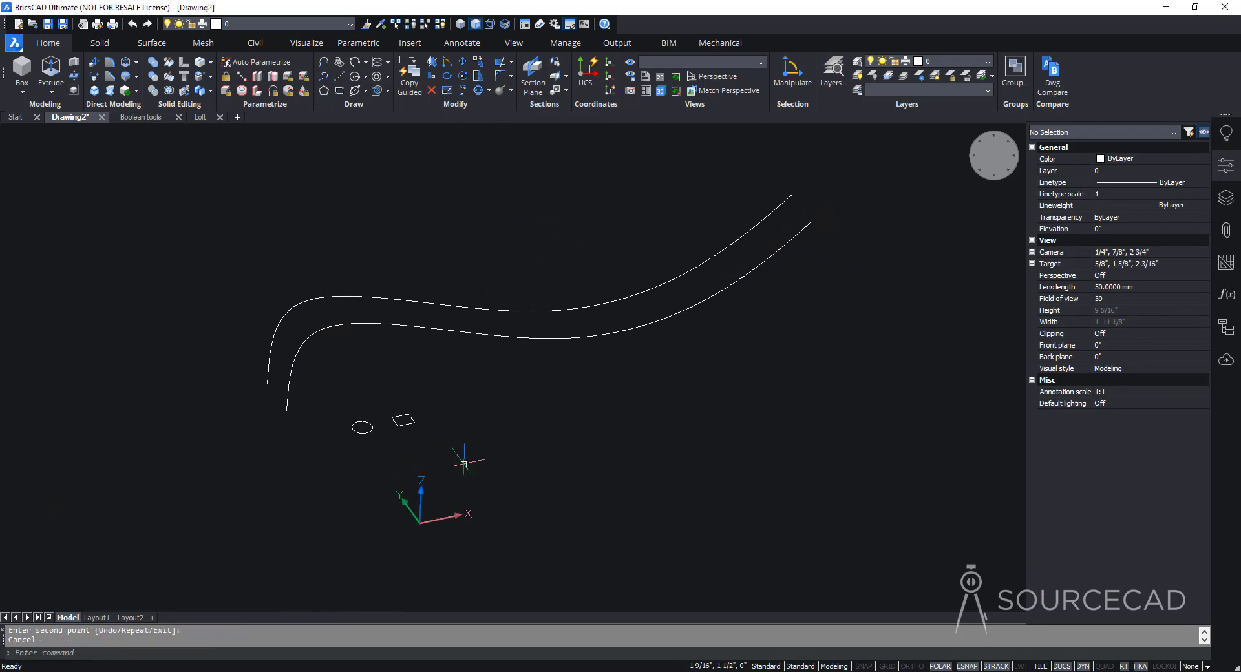
{"action": "middle_click_drag", "start_coordinate": [384, 460], "coordinate": [360, 424], "text": "shift"}
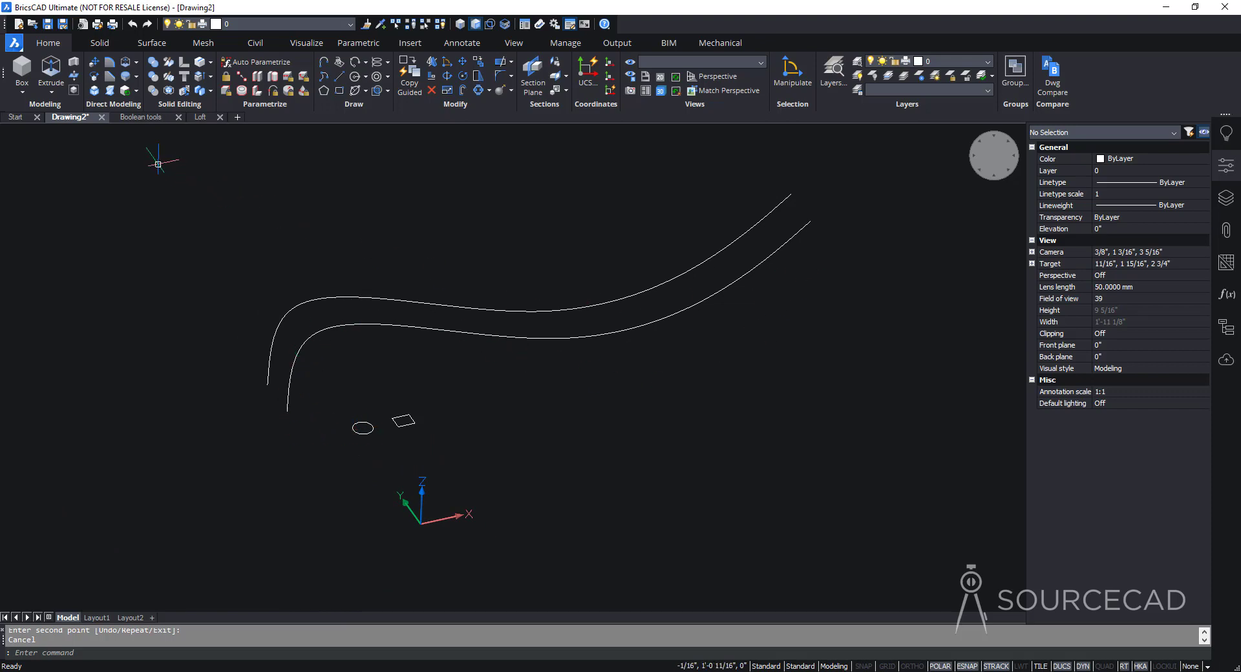
{"action": "left_click", "coordinate": [51, 92]}
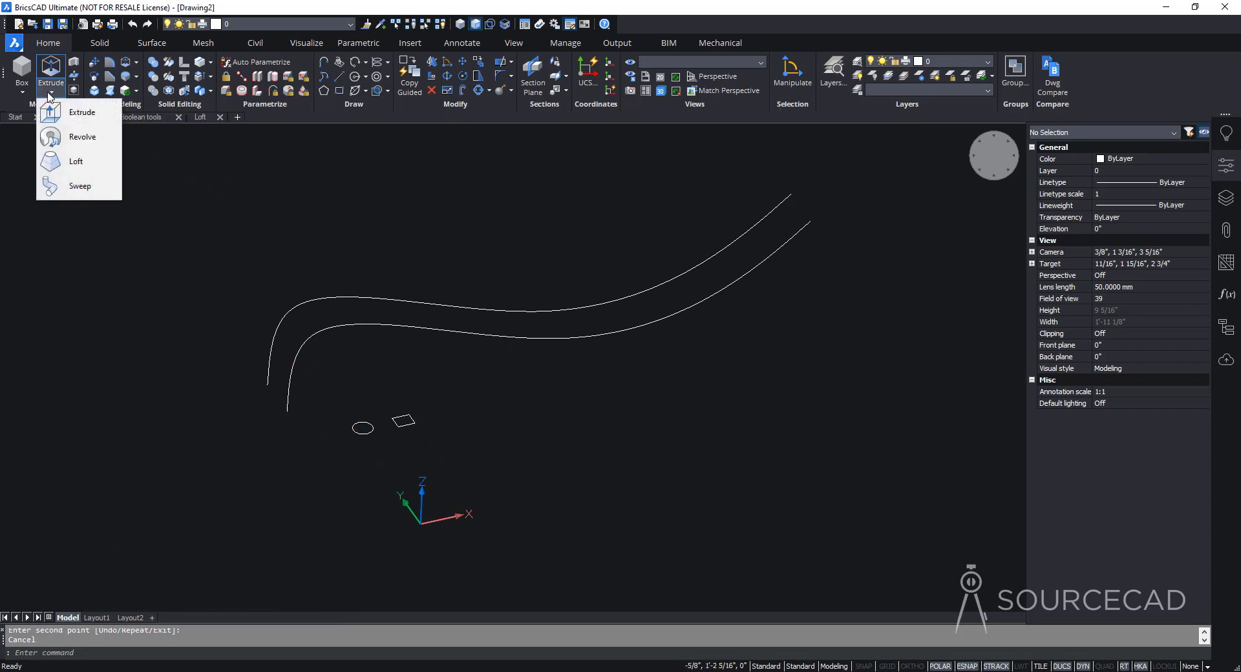
{"action": "left_click", "coordinate": [82, 192]}
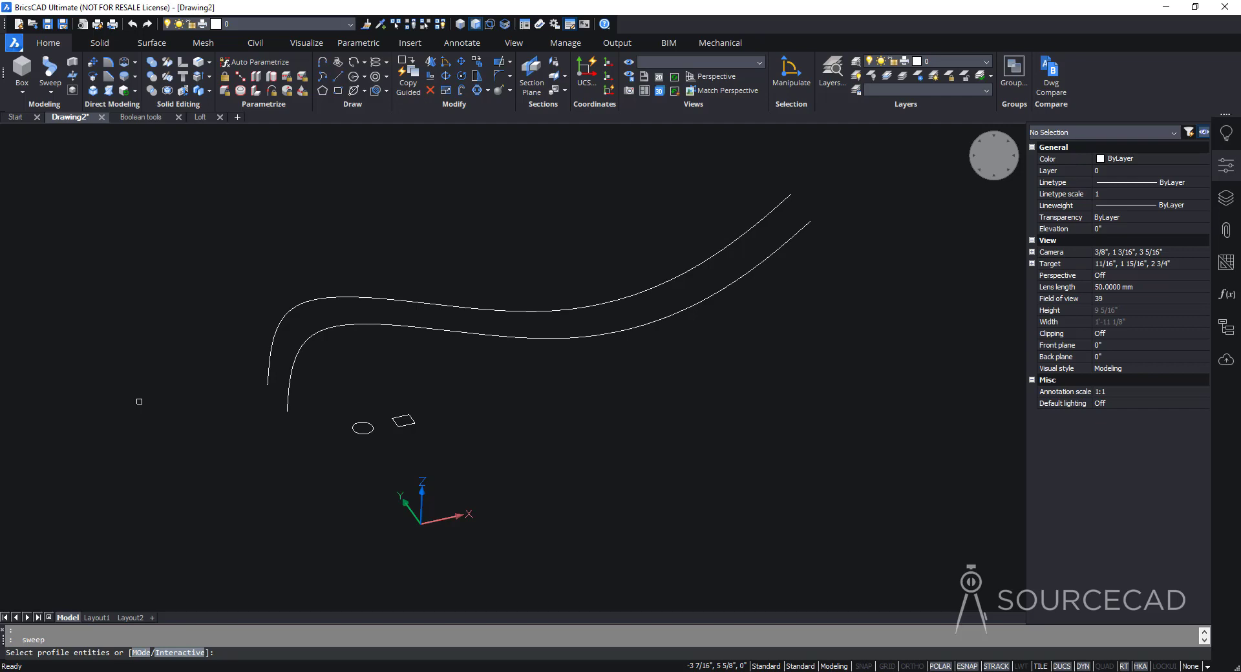
{"action": "left_click", "coordinate": [357, 433]}
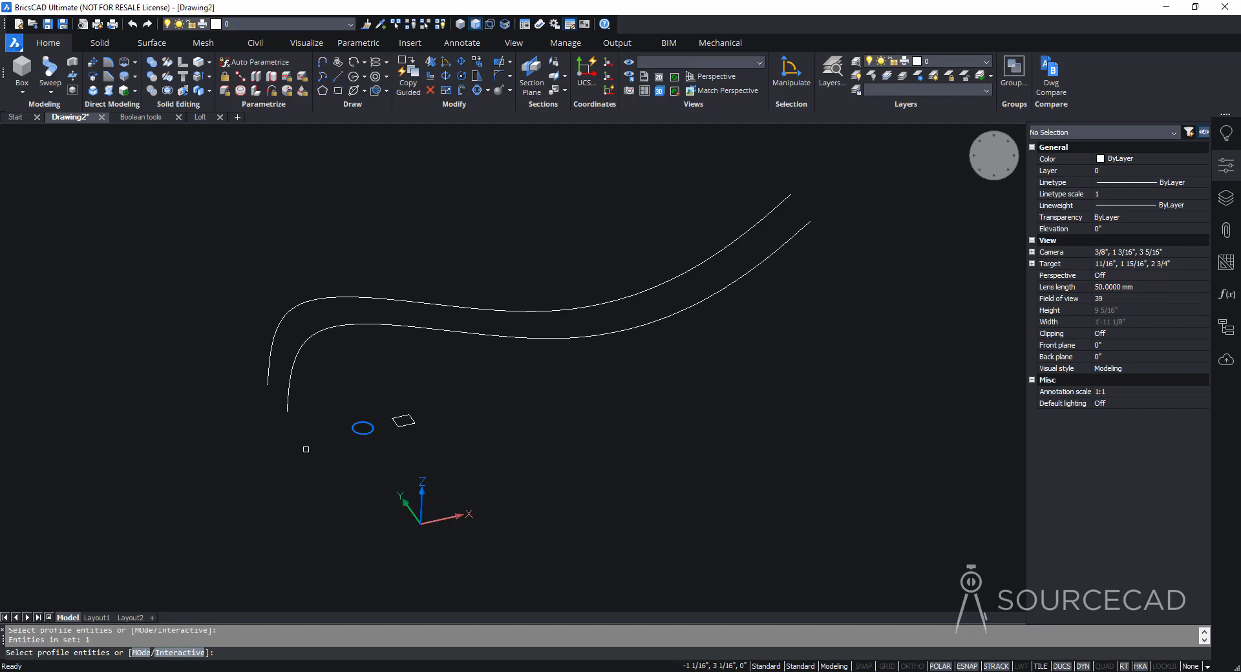
{"action": "key", "text": "Return"}
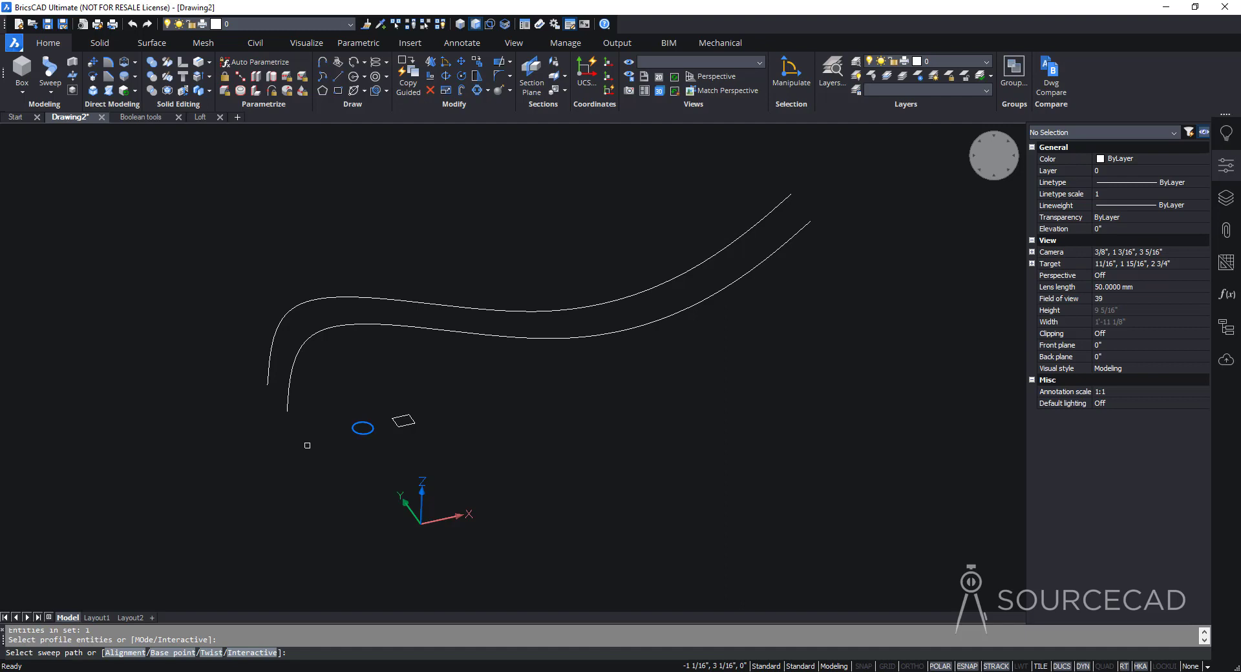
{"action": "left_click", "coordinate": [299, 355]}
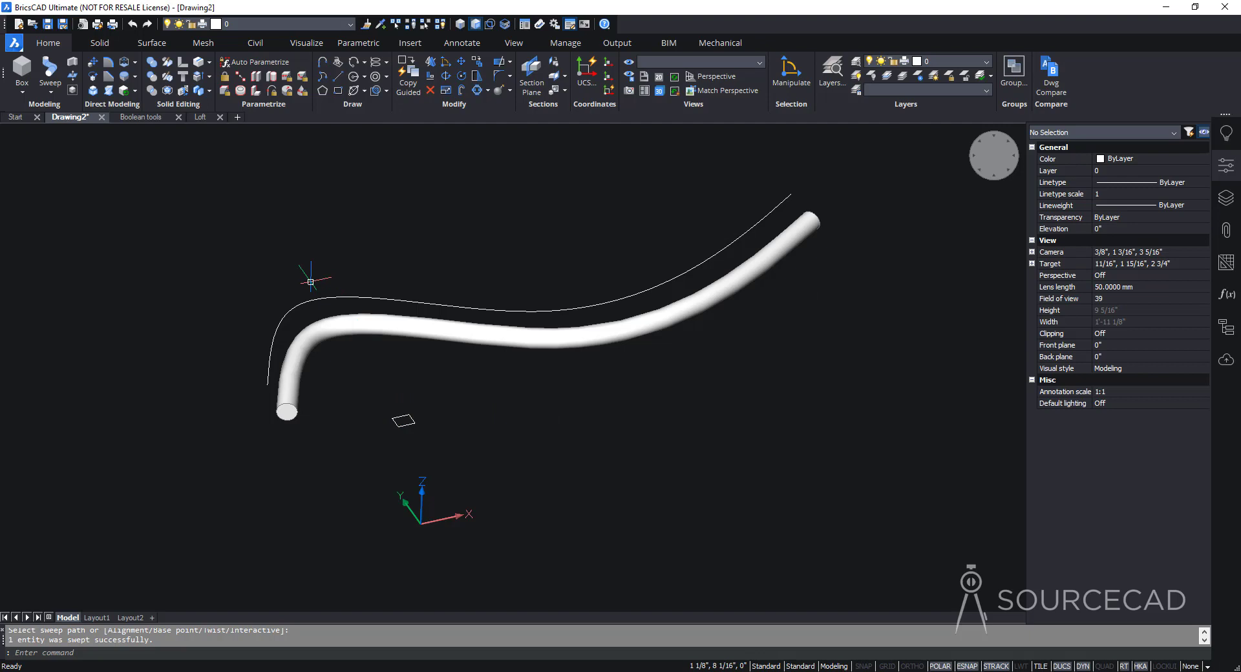
- Try an untwisted sweep of the rectangle along the copied spline and undo that sweep
{"action": "left_click", "coordinate": [51, 92]}
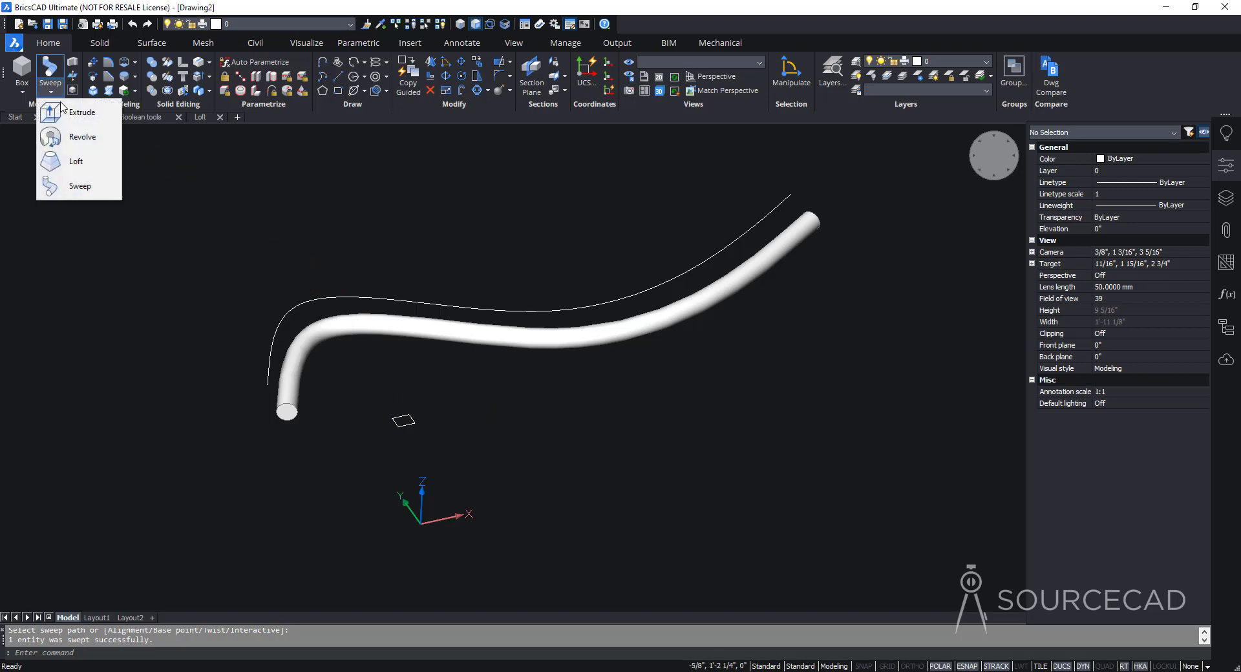
{"action": "left_click", "coordinate": [87, 188]}
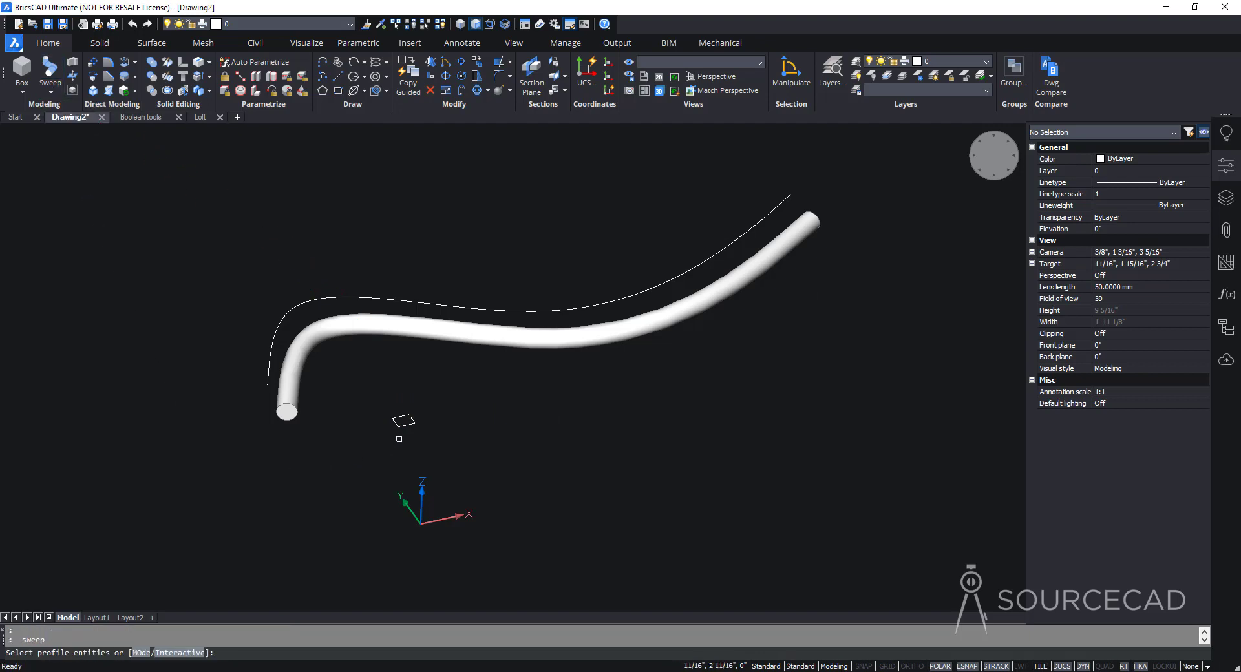
{"action": "left_click", "coordinate": [405, 424]}
{"action": "key", "text": "Return"}
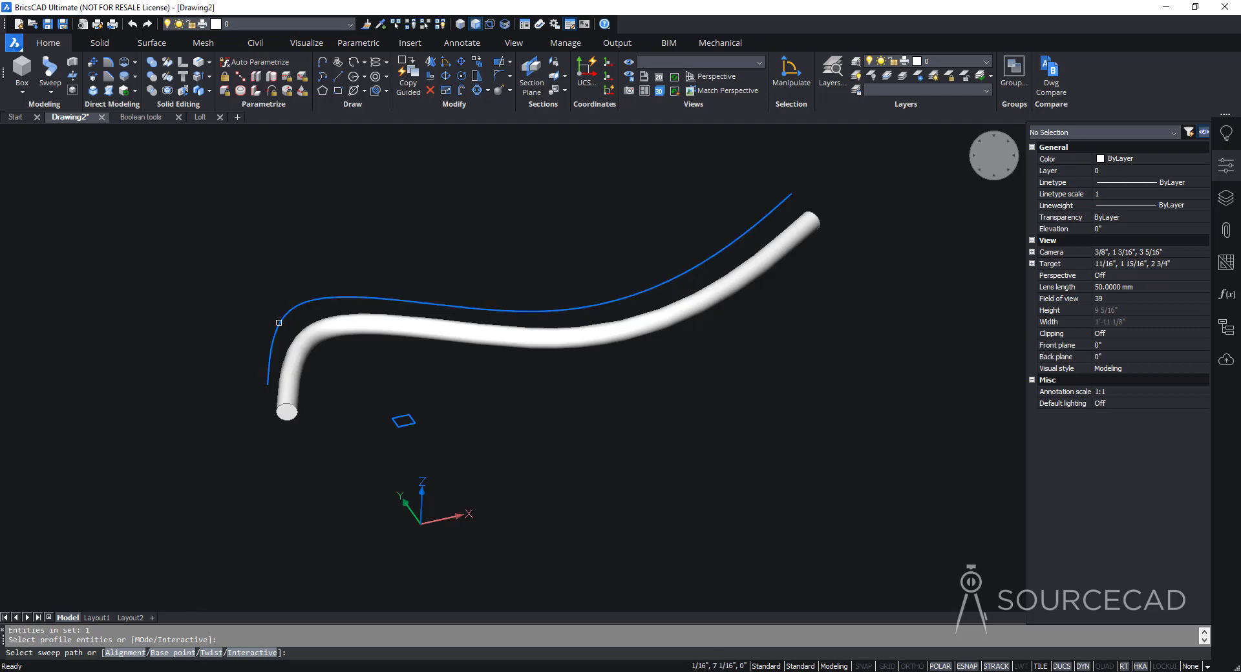
{"action": "left_click", "coordinate": [274, 326]}
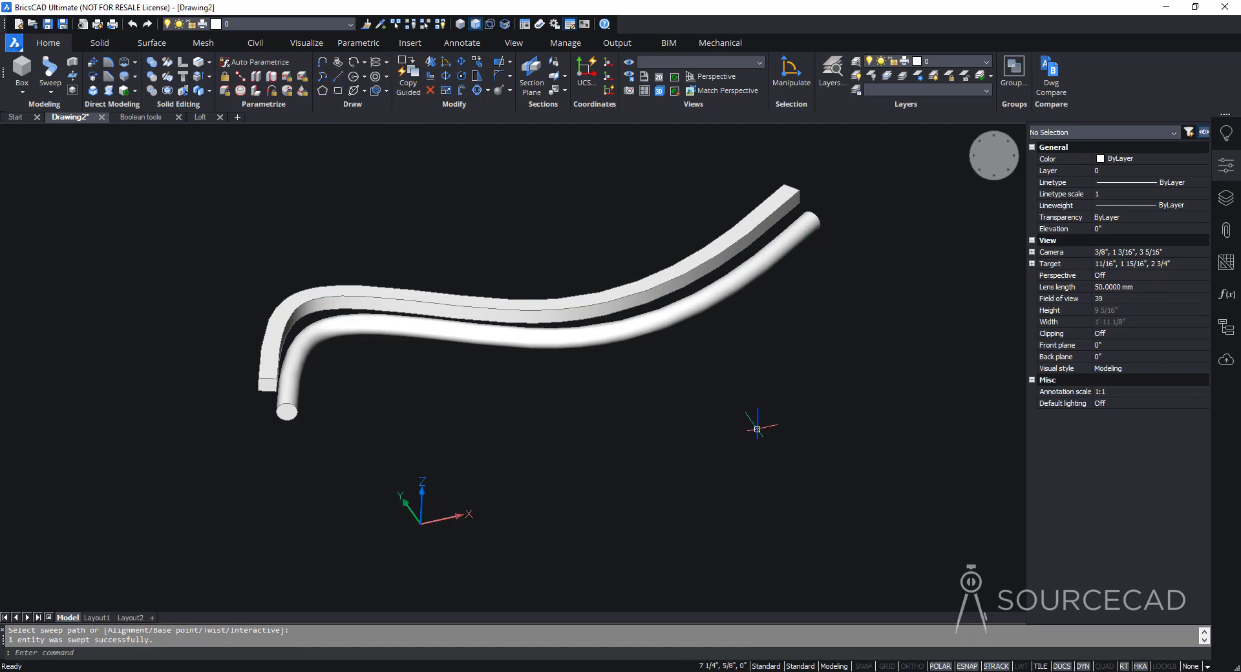
{"action": "key", "text": "ctrl+z"}
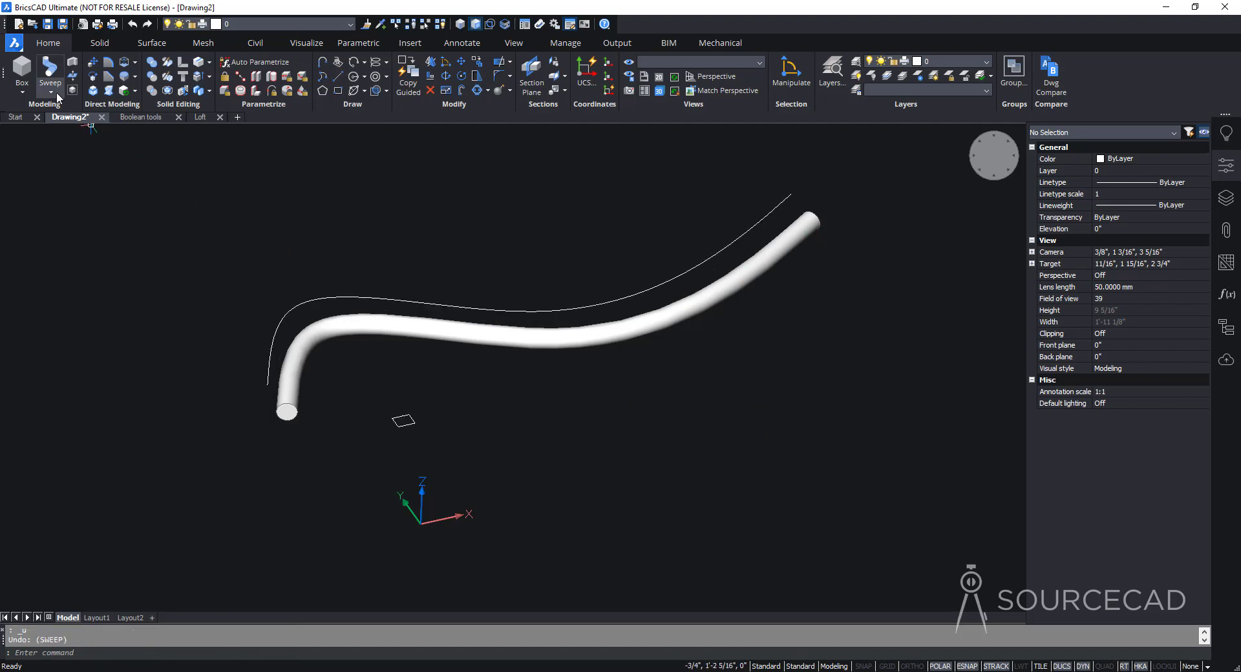
- Sweep the rectangle along the copied spline with a twist angle of 500
{"action": "left_click", "coordinate": [51, 91]}
{"action": "left_click", "coordinate": [78, 186]}
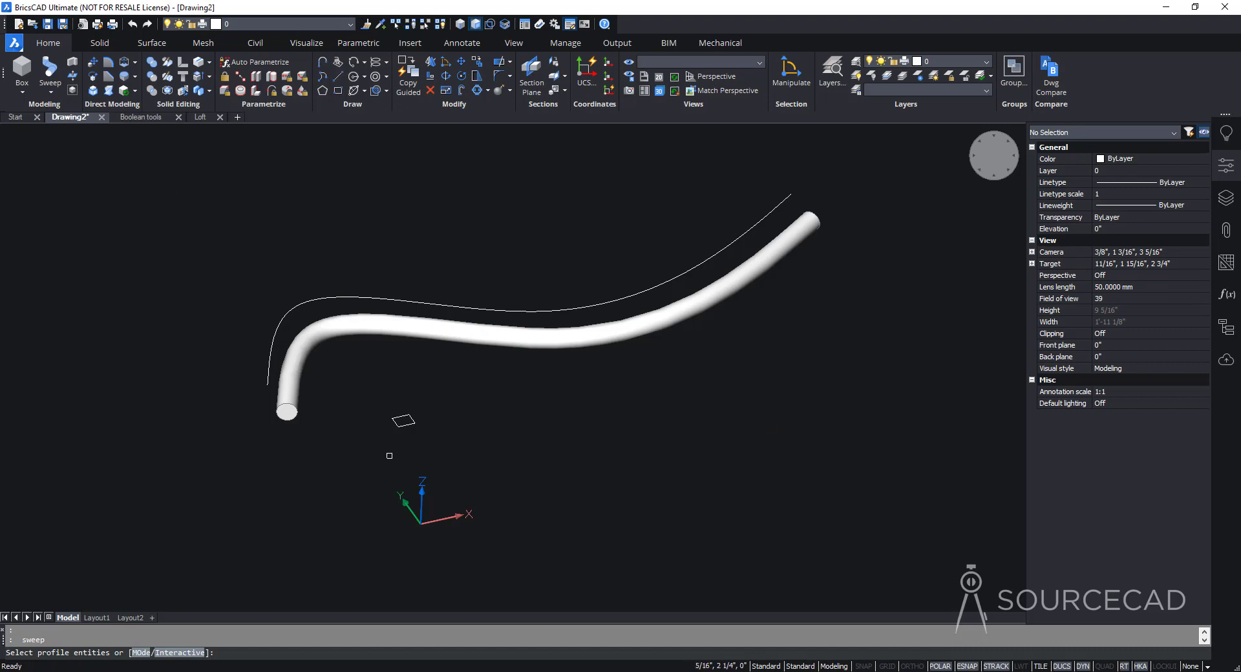
{"action": "left_click", "coordinate": [404, 422]}
{"action": "key", "text": "Return"}
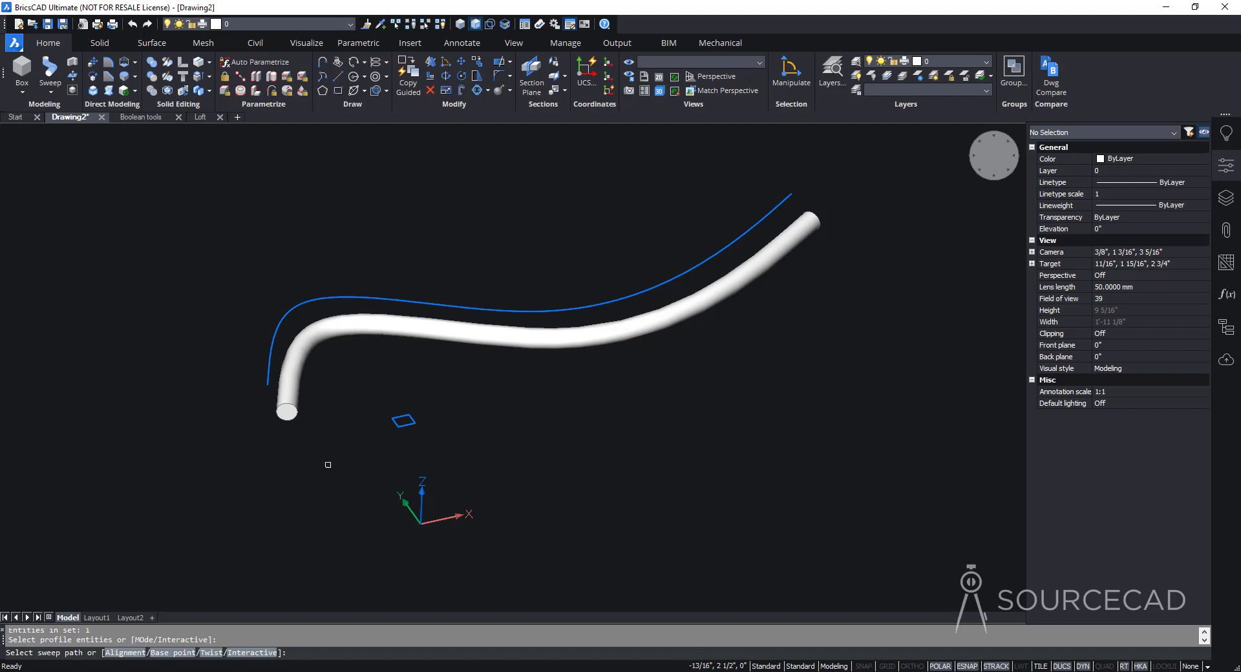
{"action": "left_click", "coordinate": [208, 652]}
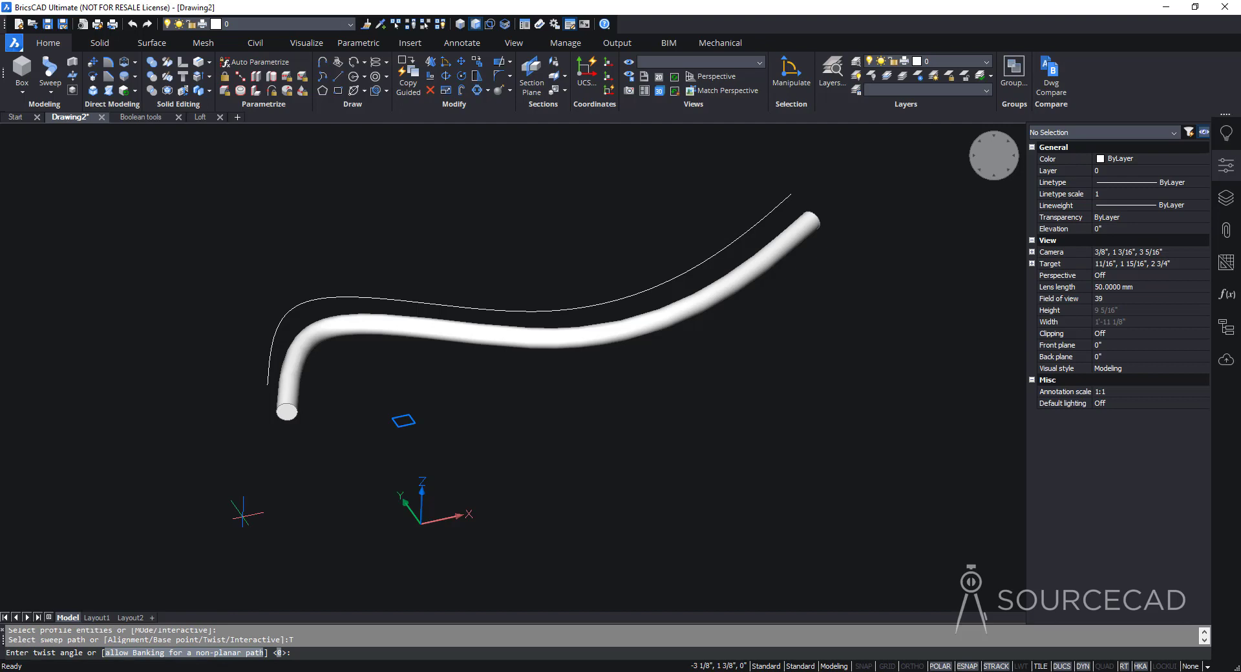
{"action": "type", "text": "500"}
{"action": "key", "text": "Return"}
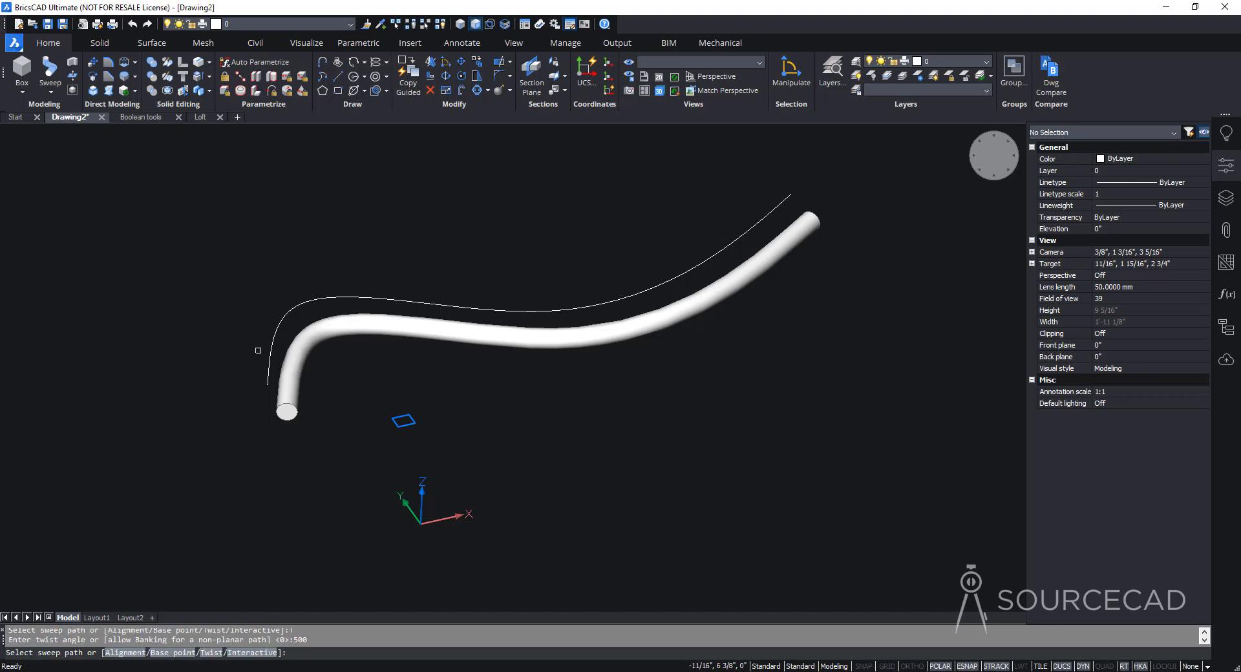
{"action": "left_click", "coordinate": [271, 341]}
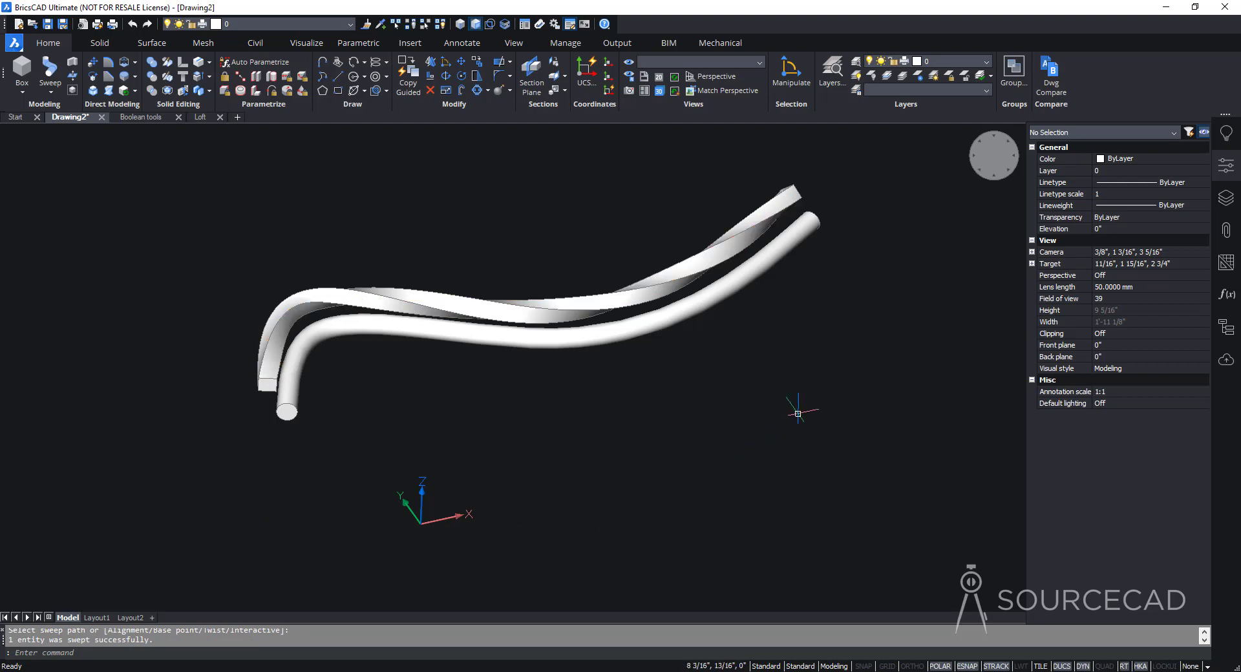
{"action": "middle_click_drag", "start_coordinate": [769, 387], "coordinate": [277, 384], "text": "shift"}
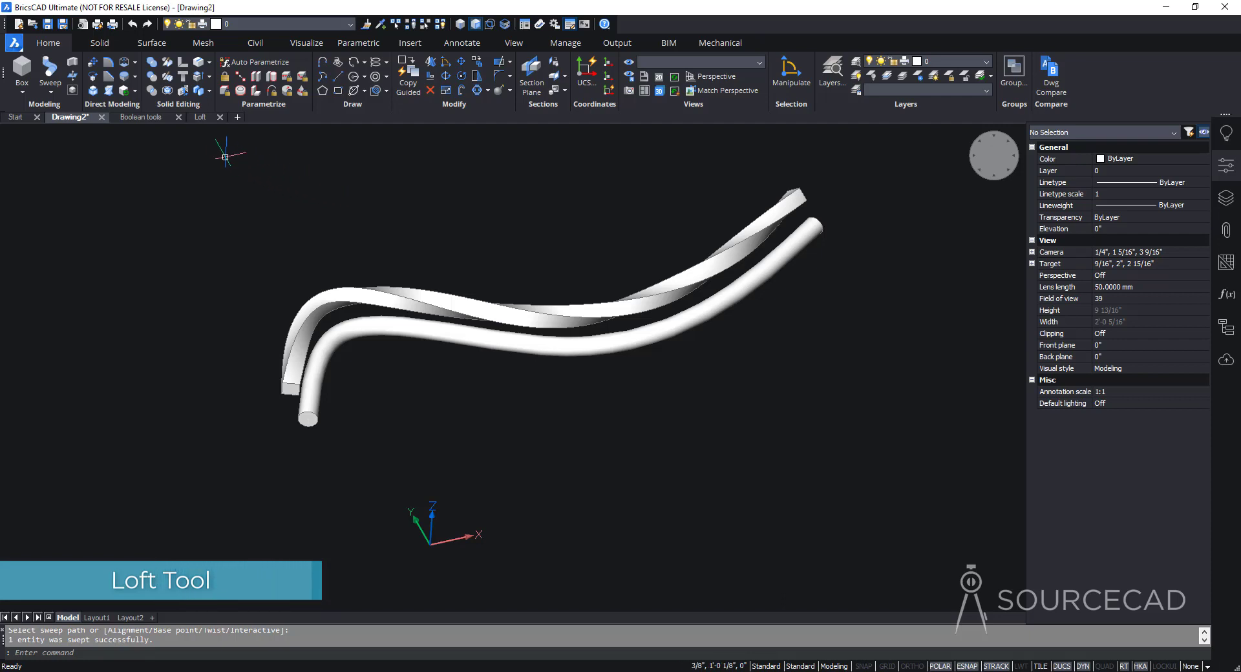
- In the Loft drawing, loft the stack of four circles in order from lowest to highest using cross sections only
{"action": "left_click", "coordinate": [200, 117]}
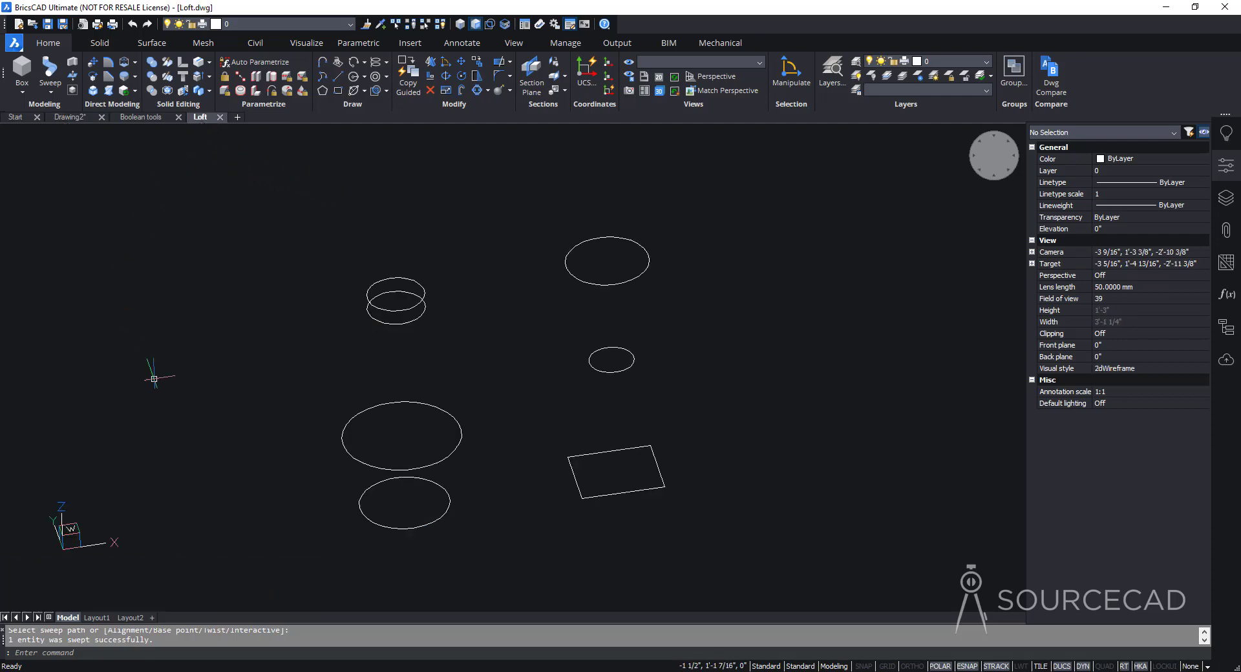
{"action": "middle_click_drag", "start_coordinate": [511, 356], "coordinate": [444, 235], "text": "shift"}
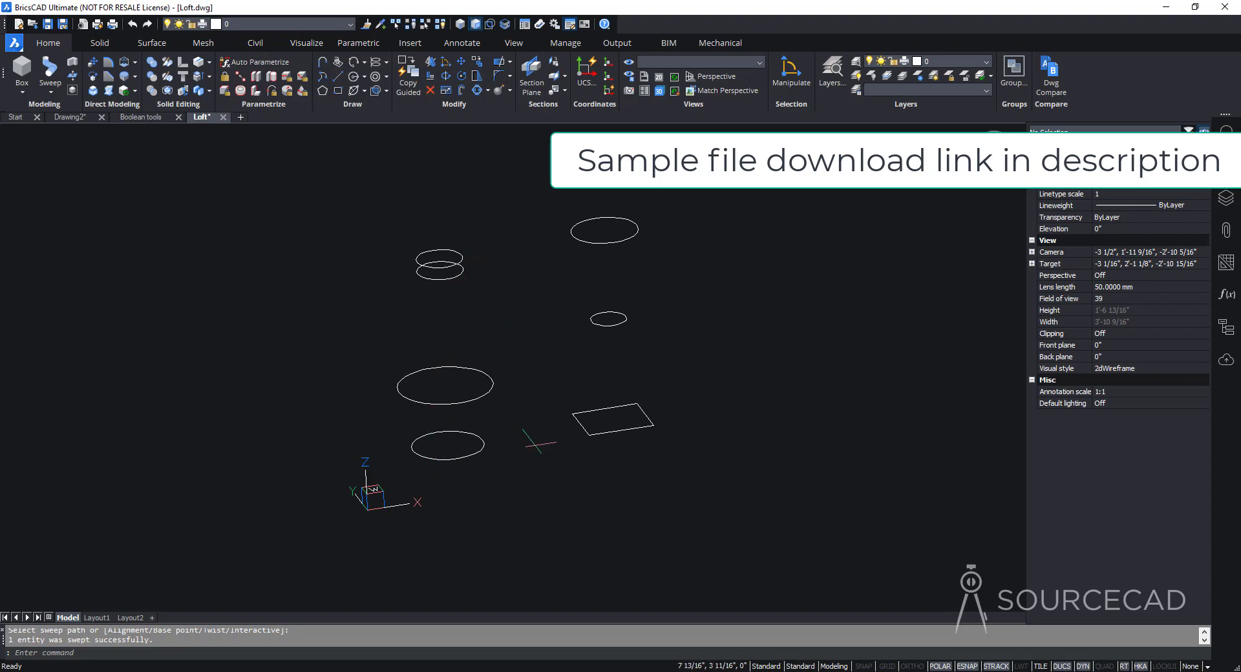
{"action": "left_click", "coordinate": [49, 94]}
{"action": "left_click", "coordinate": [100, 168]}
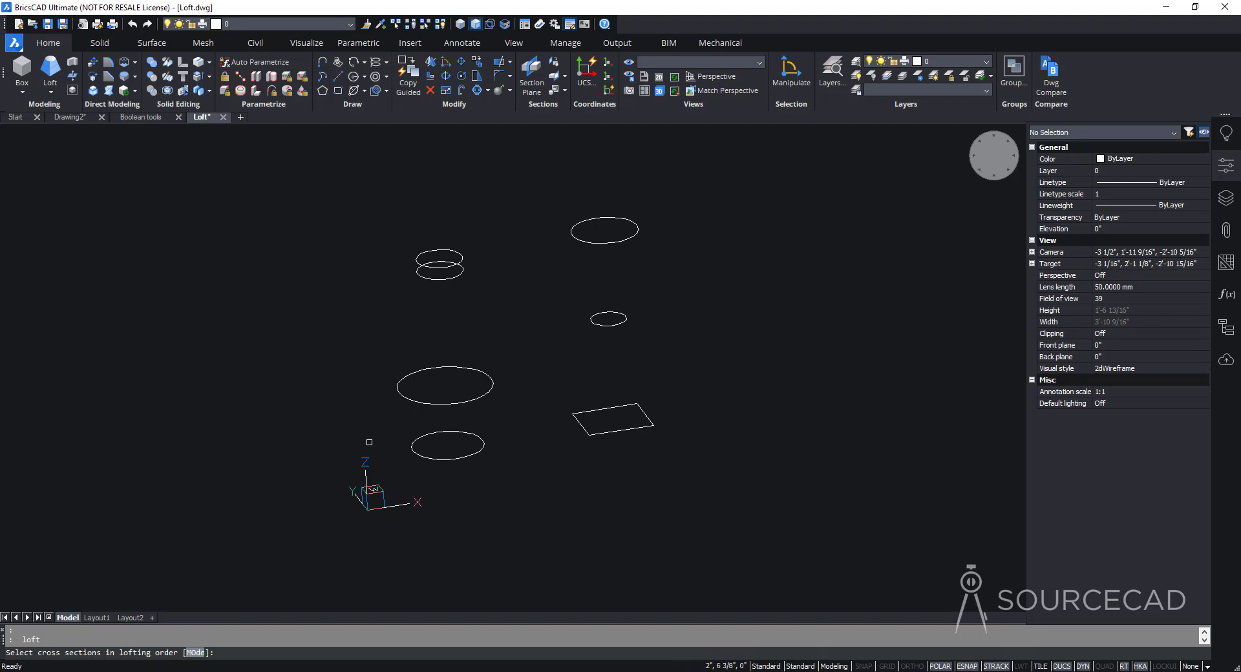
{"action": "left_click", "coordinate": [407, 439]}
{"action": "left_click", "coordinate": [401, 395]}
{"action": "left_click", "coordinate": [423, 271]}
{"action": "left_click", "coordinate": [417, 261]}
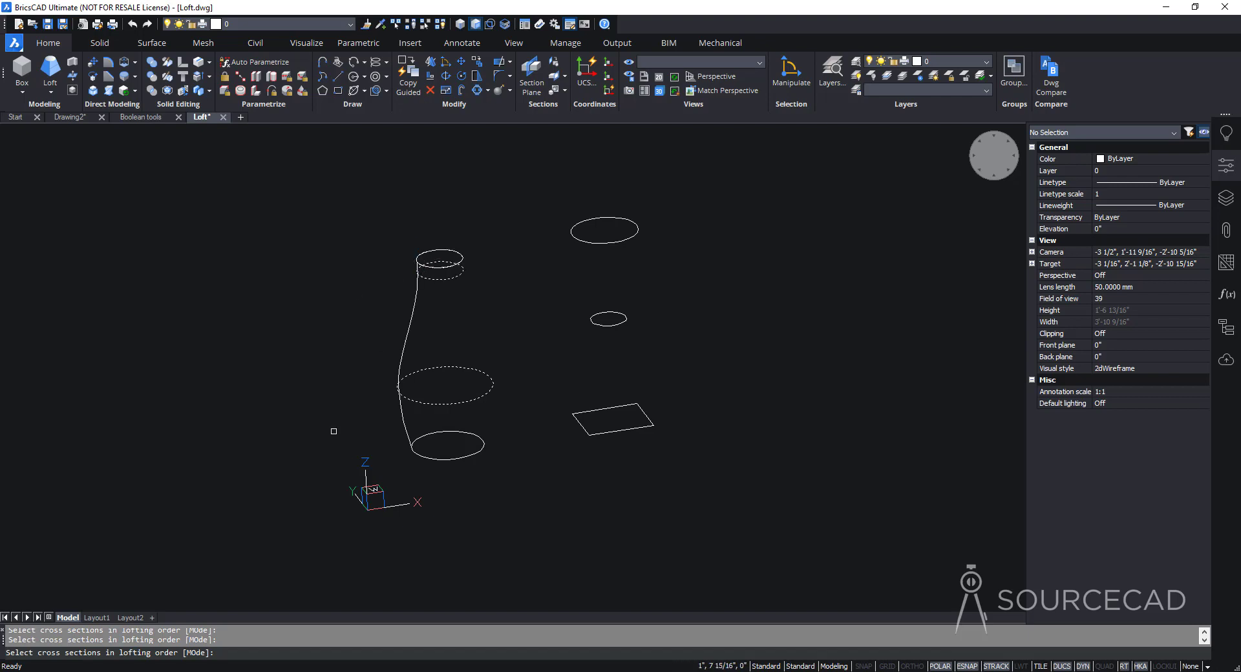
{"action": "key", "text": "Return"}
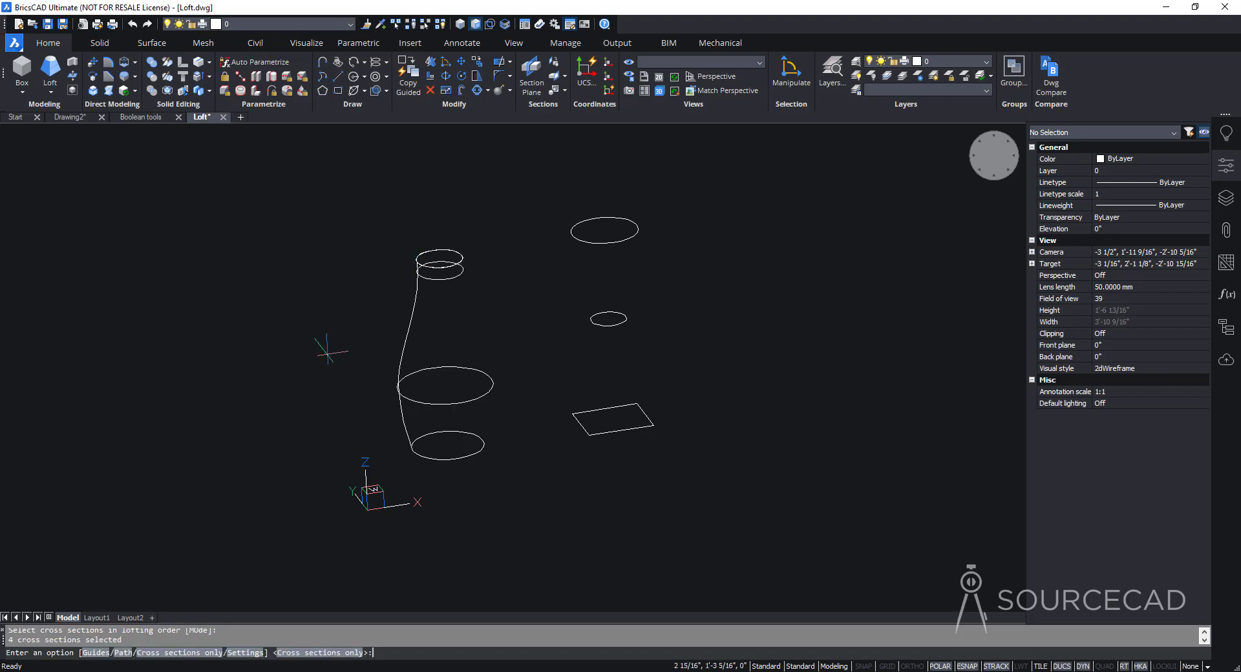
{"action": "key", "text": "Return"}
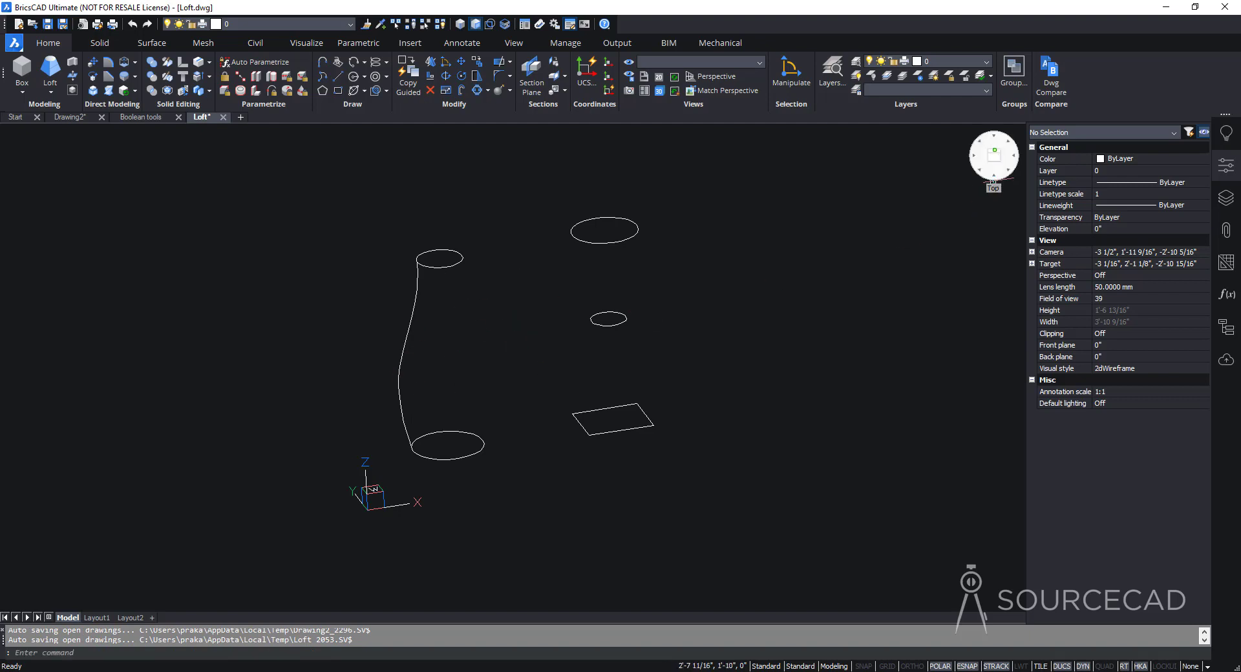
- Switch the visual style from wireframe to Modeling to show the lofted bottle as a shaded solid
{"action": "right_click", "coordinate": [992, 183]}
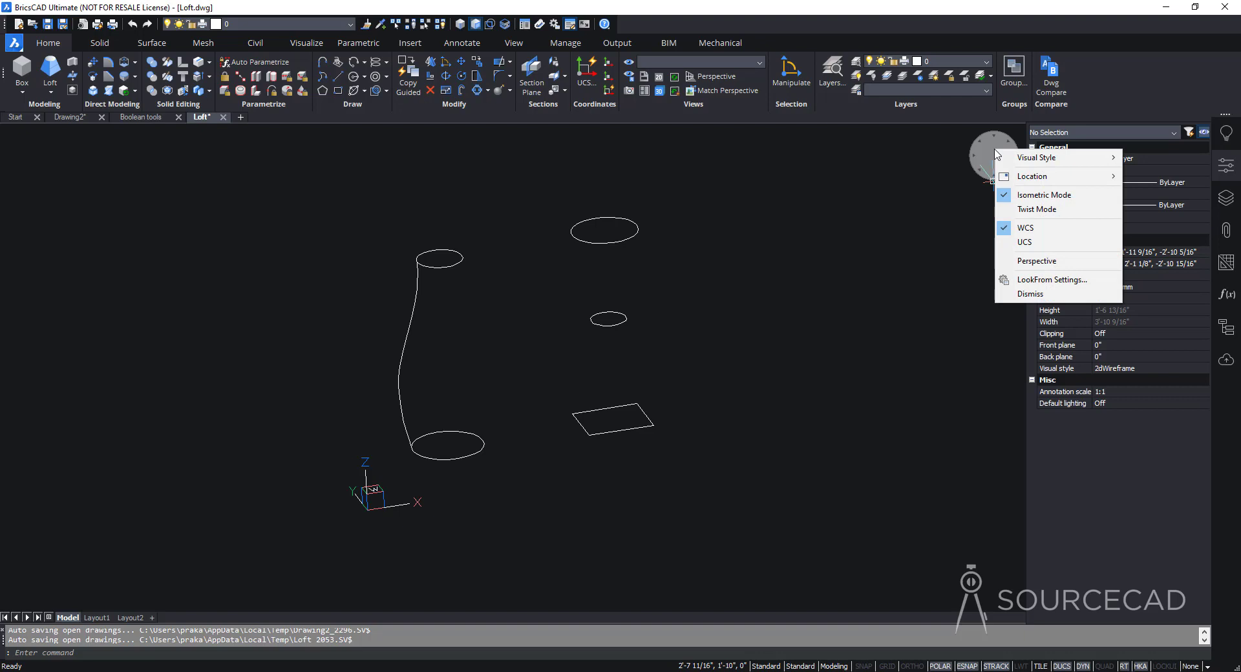
{"action": "mouse_move", "coordinate": [1035, 158]}
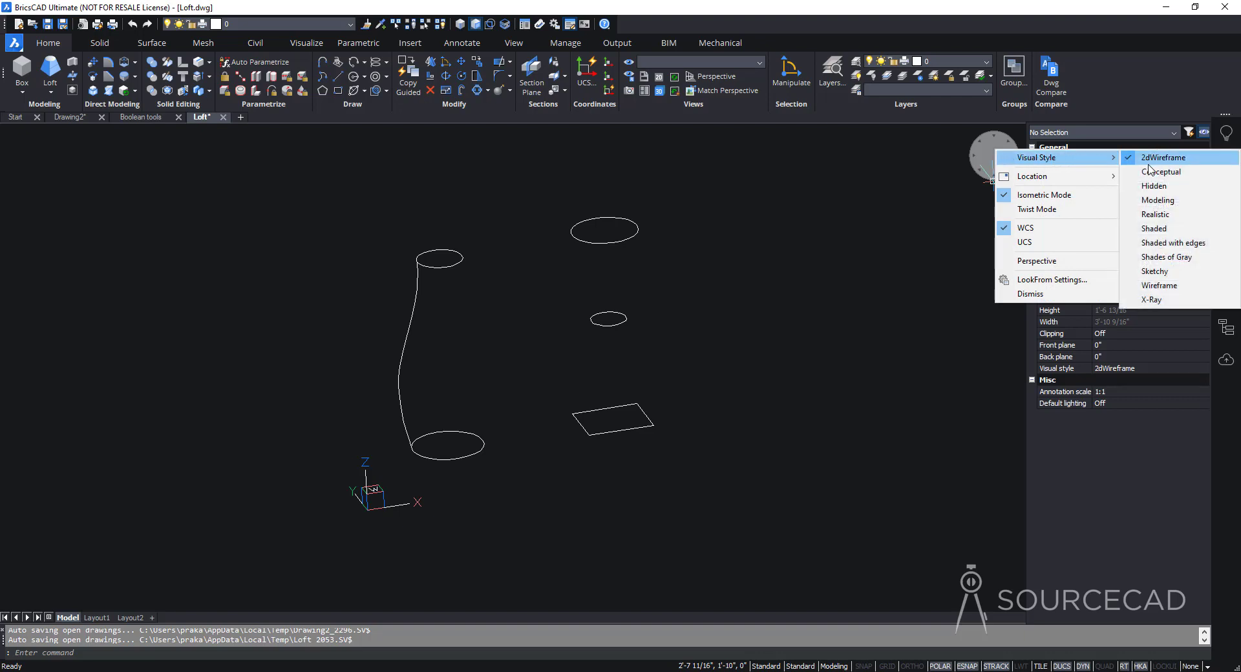
{"action": "left_click", "coordinate": [1156, 202]}
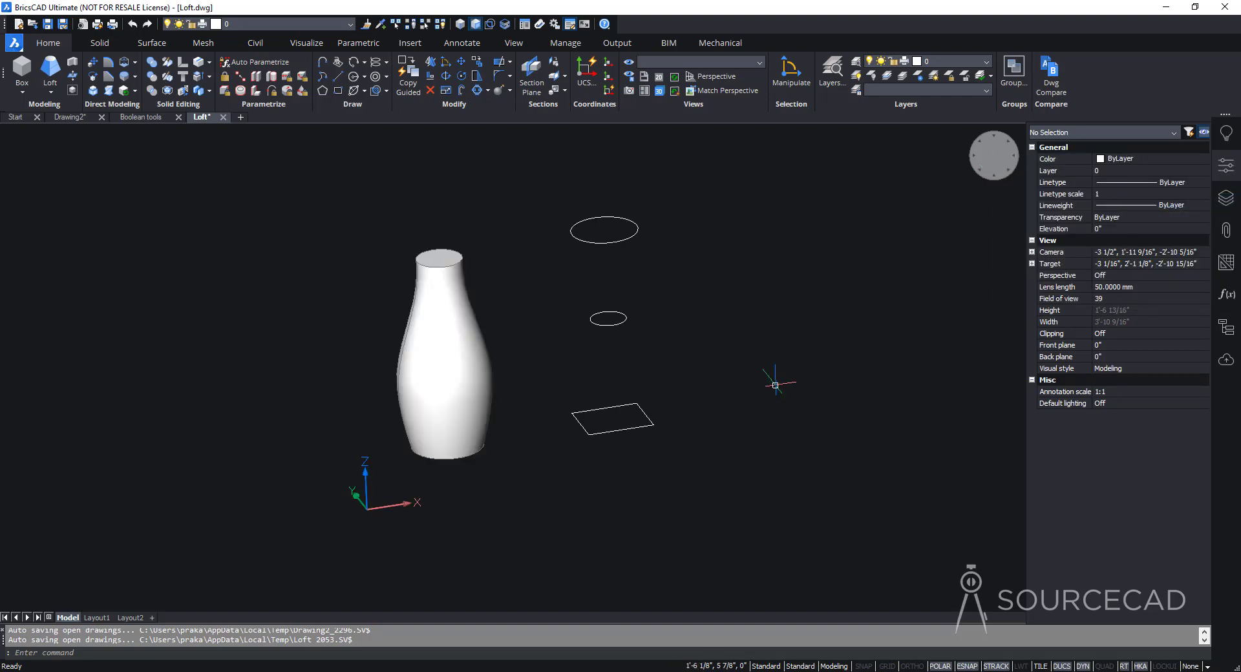
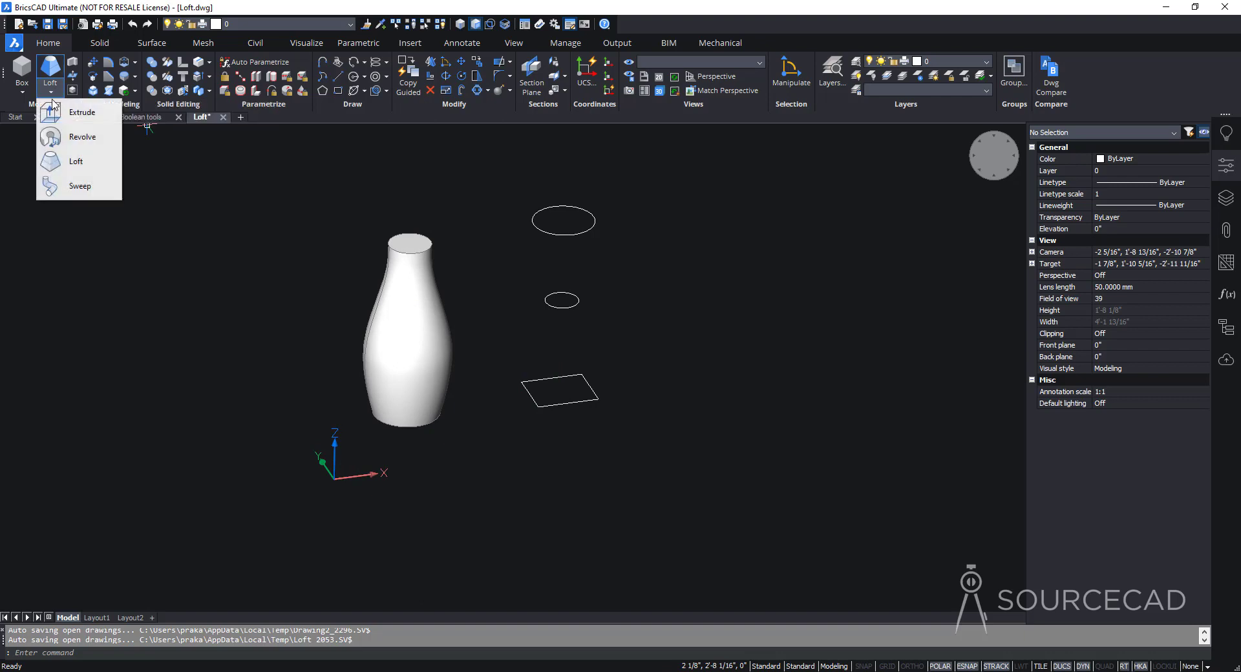
- Try a loft through the rectangle, the small middle circle and the large upper circle, and cancel it
{"action": "left_click", "coordinate": [71, 162]}
{"action": "left_click", "coordinate": [526, 389]}
{"action": "left_click", "coordinate": [548, 300]}
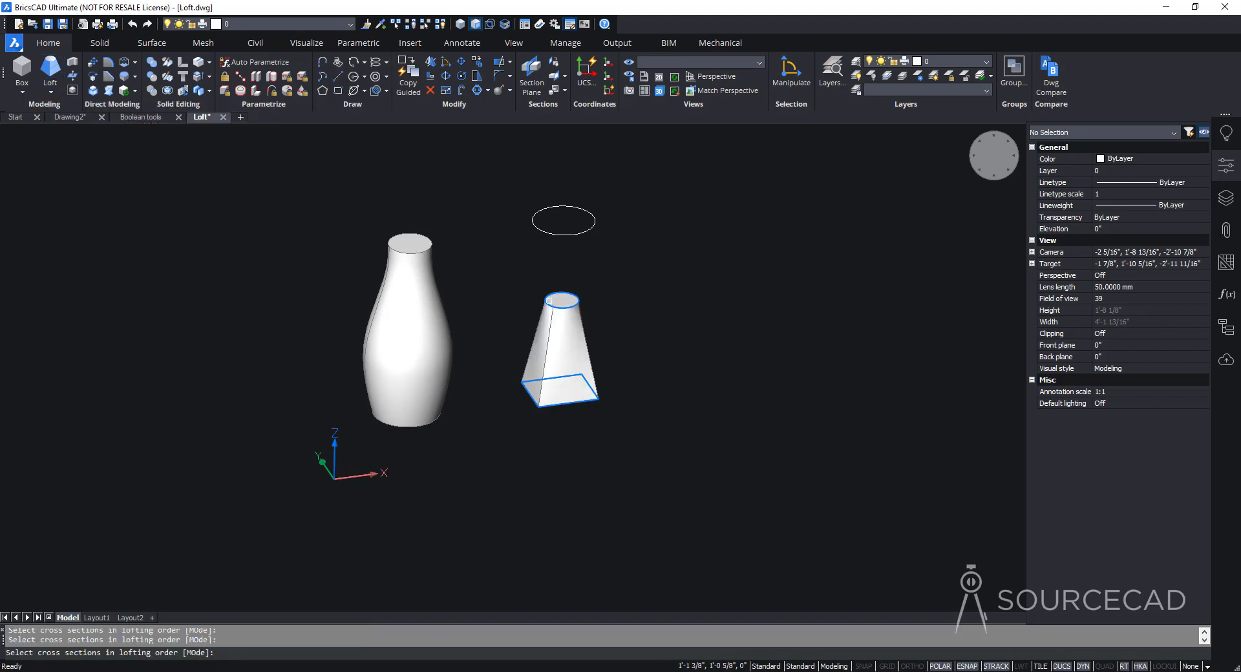
{"action": "left_click", "coordinate": [561, 207]}
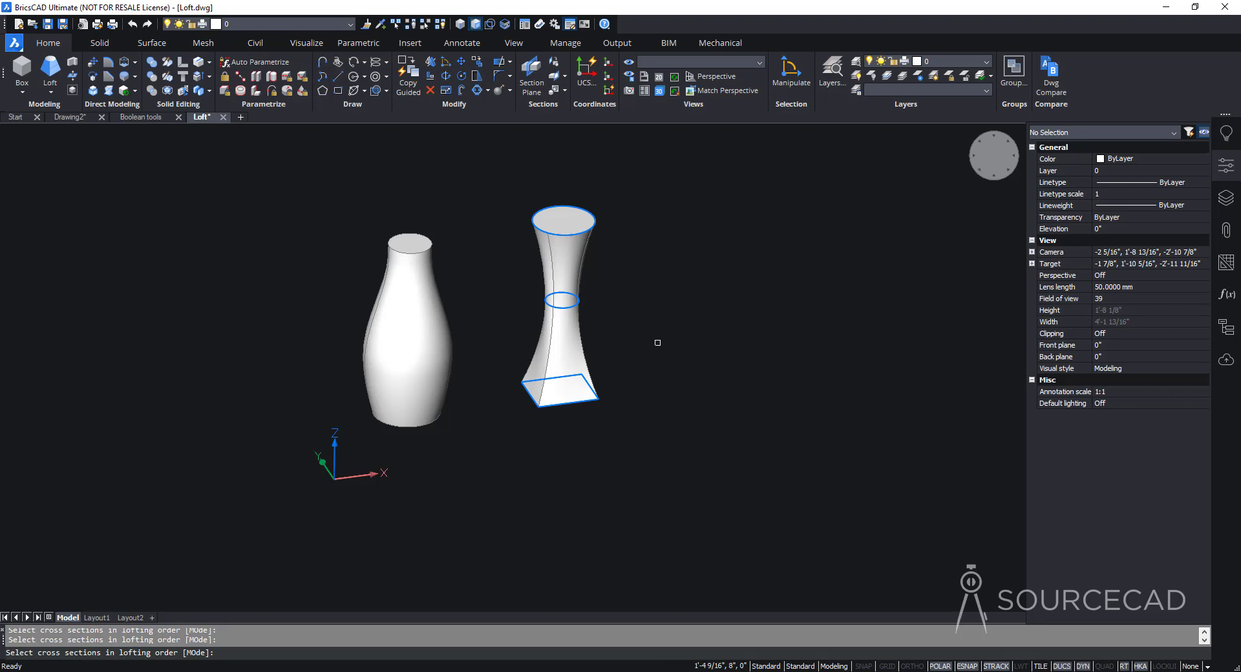
{"action": "key", "text": "Escape"}
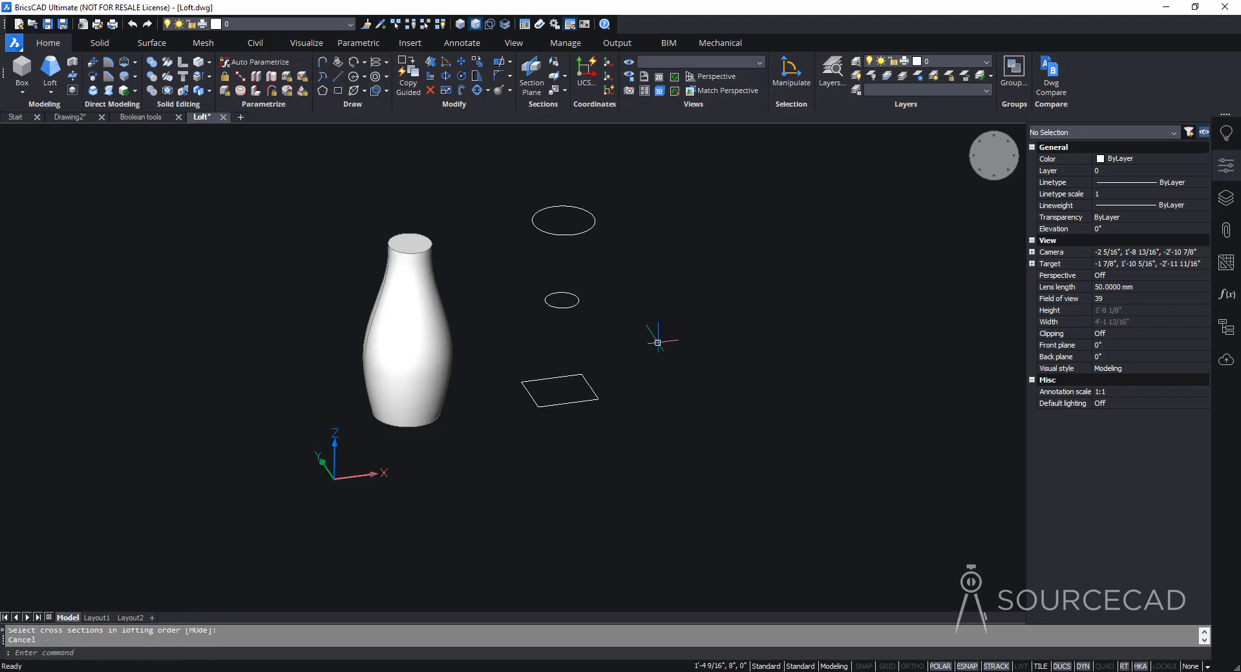
- Try a loft from the rectangle directly to the large upper circle, skipping the middle circle, and cancel it
{"action": "left_click", "coordinate": [51, 89]}
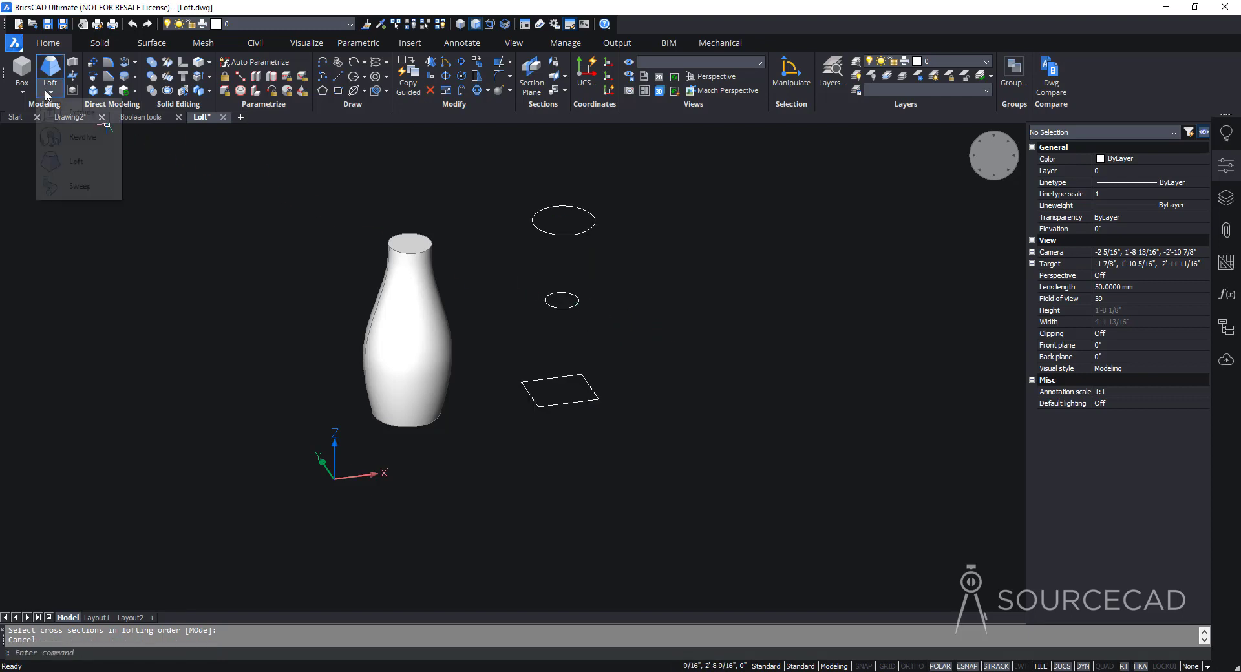
{"action": "left_click", "coordinate": [61, 167]}
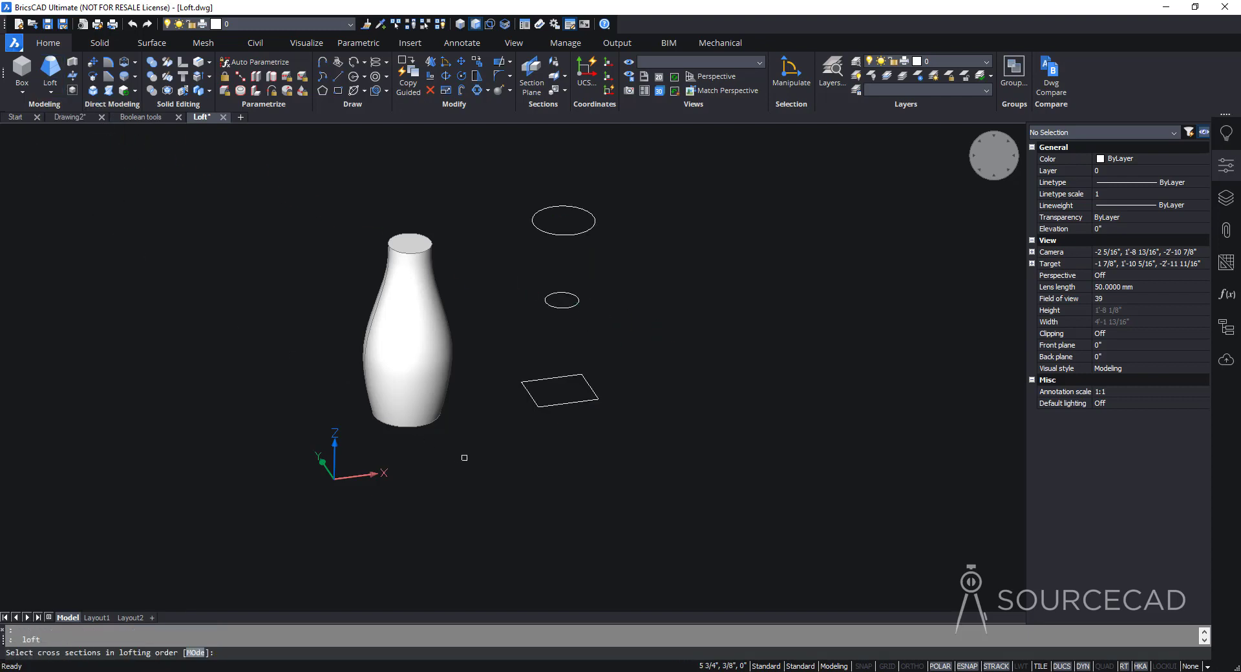
{"action": "left_click", "coordinate": [522, 390]}
{"action": "left_click", "coordinate": [533, 221]}
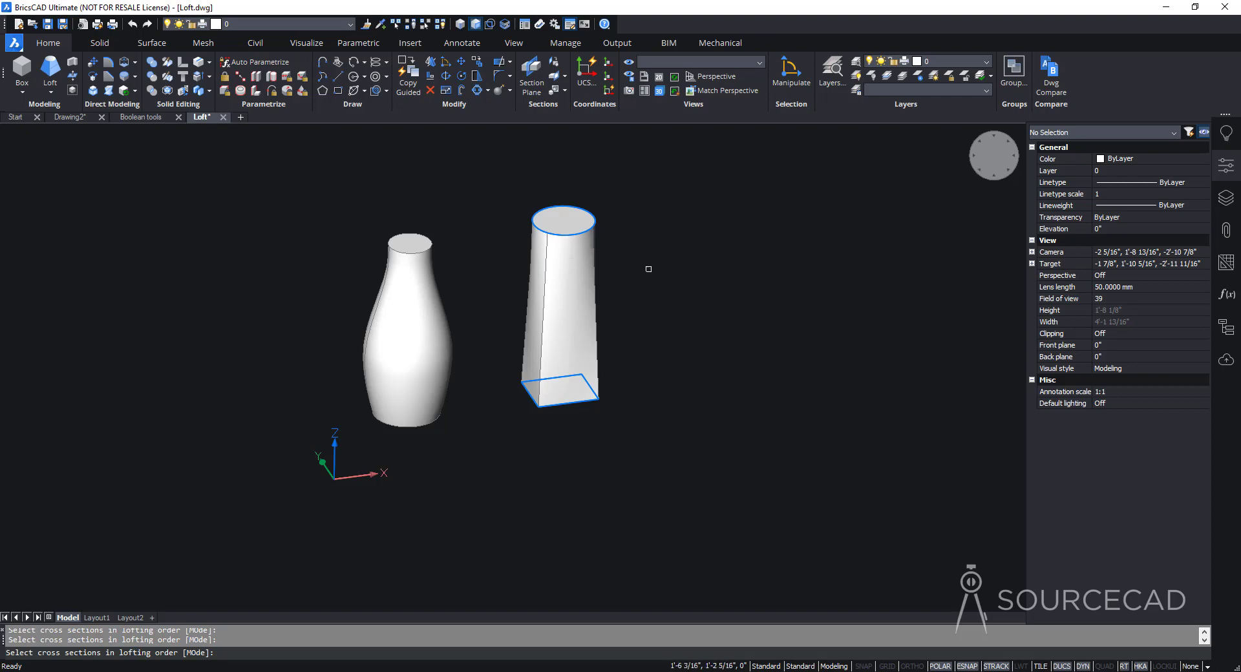
{"action": "key", "text": "Escape"}
- In the 2dWireframe visual style, loft the rectangle, large upper circle and small middle circle in that order, using cross sections only
{"action": "right_click", "coordinate": [1005, 156]}
{"action": "mouse_move", "coordinate": [1040, 168]}
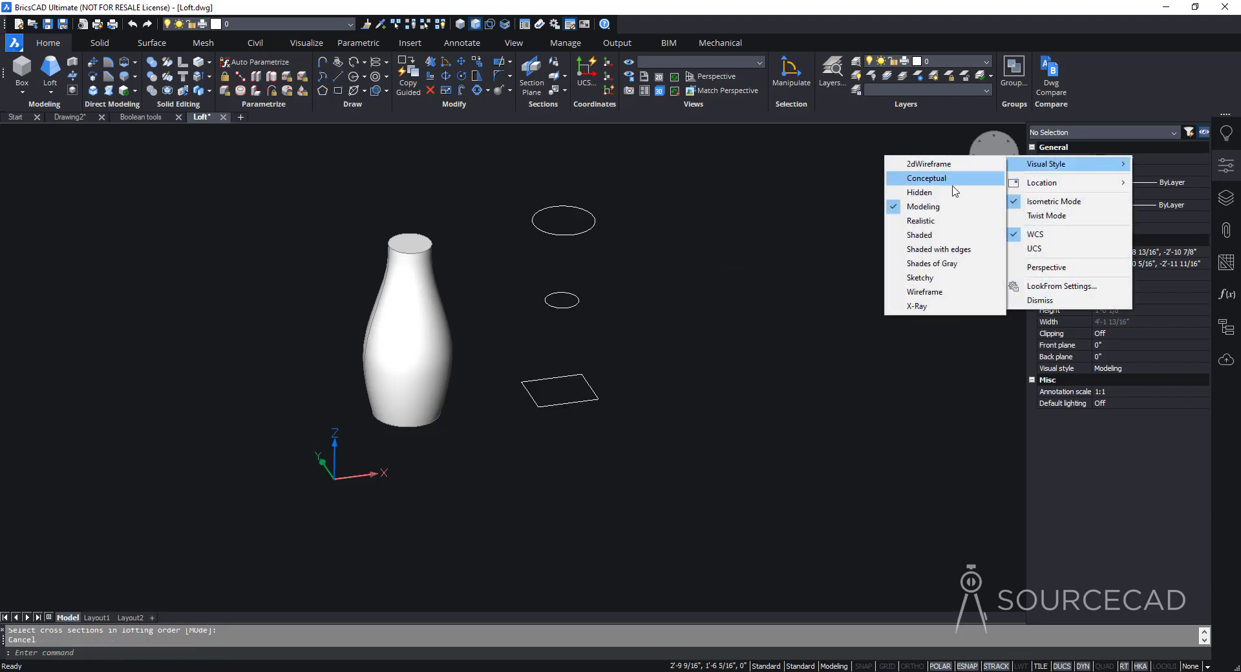
{"action": "left_click", "coordinate": [929, 164]}
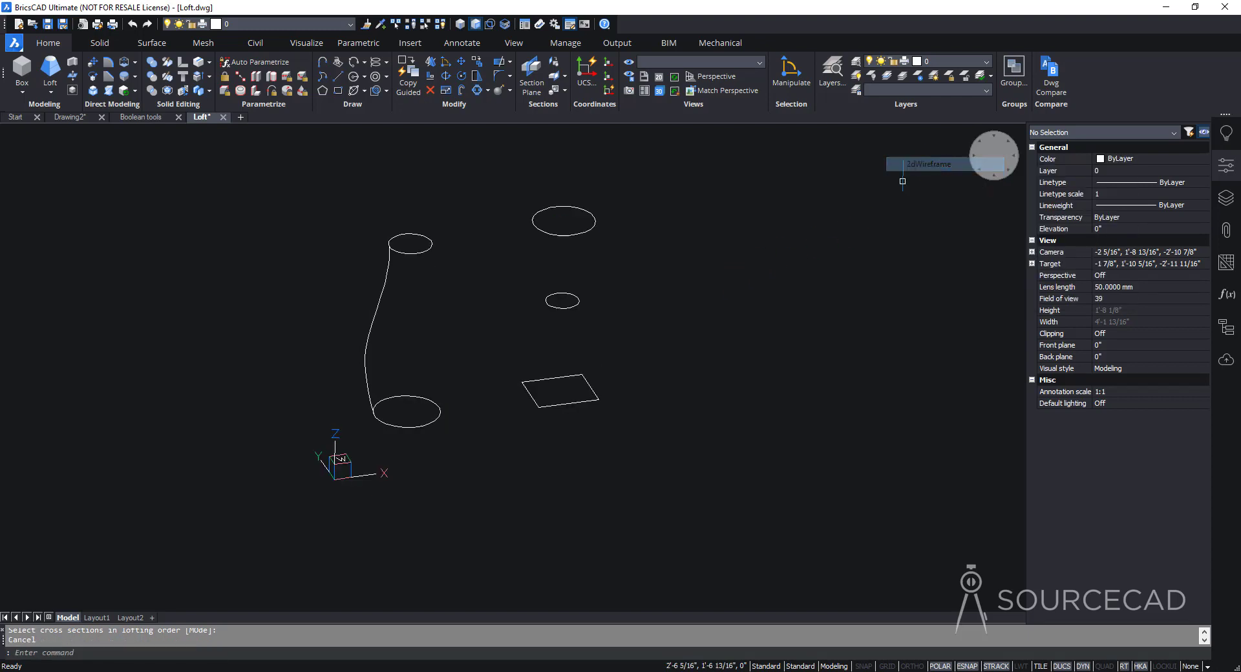
{"action": "left_click", "coordinate": [50, 92]}
{"action": "left_click", "coordinate": [65, 116]}
{"action": "left_click", "coordinate": [530, 396]}
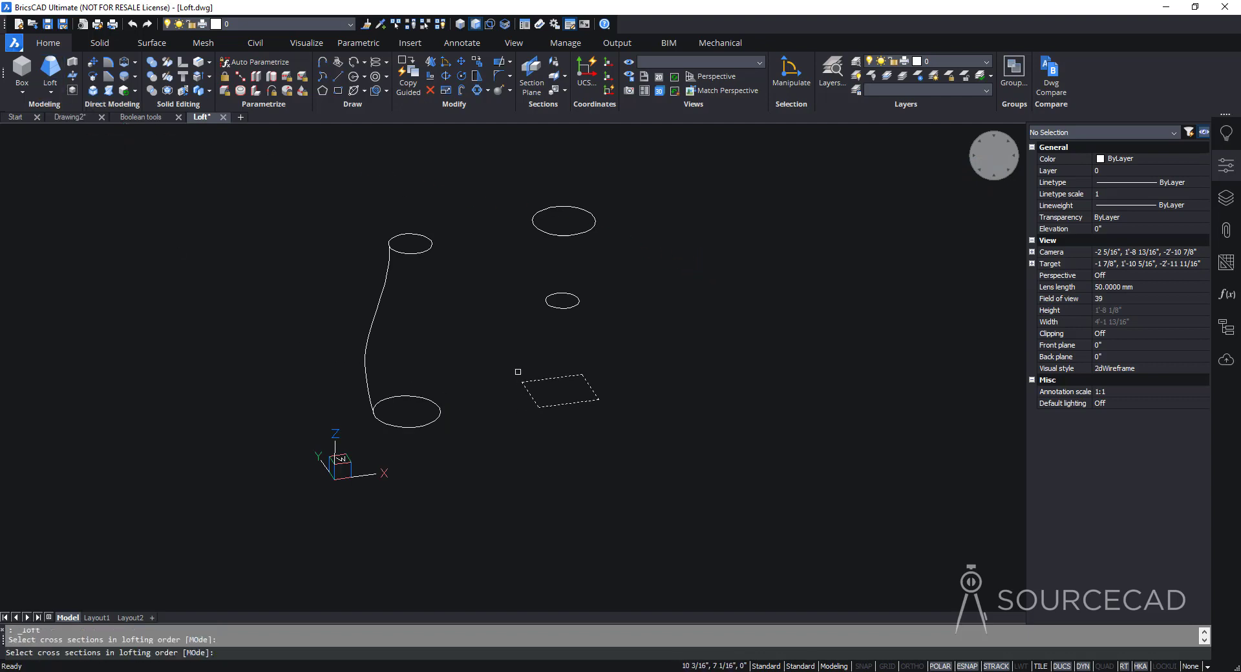
{"action": "left_click", "coordinate": [538, 226]}
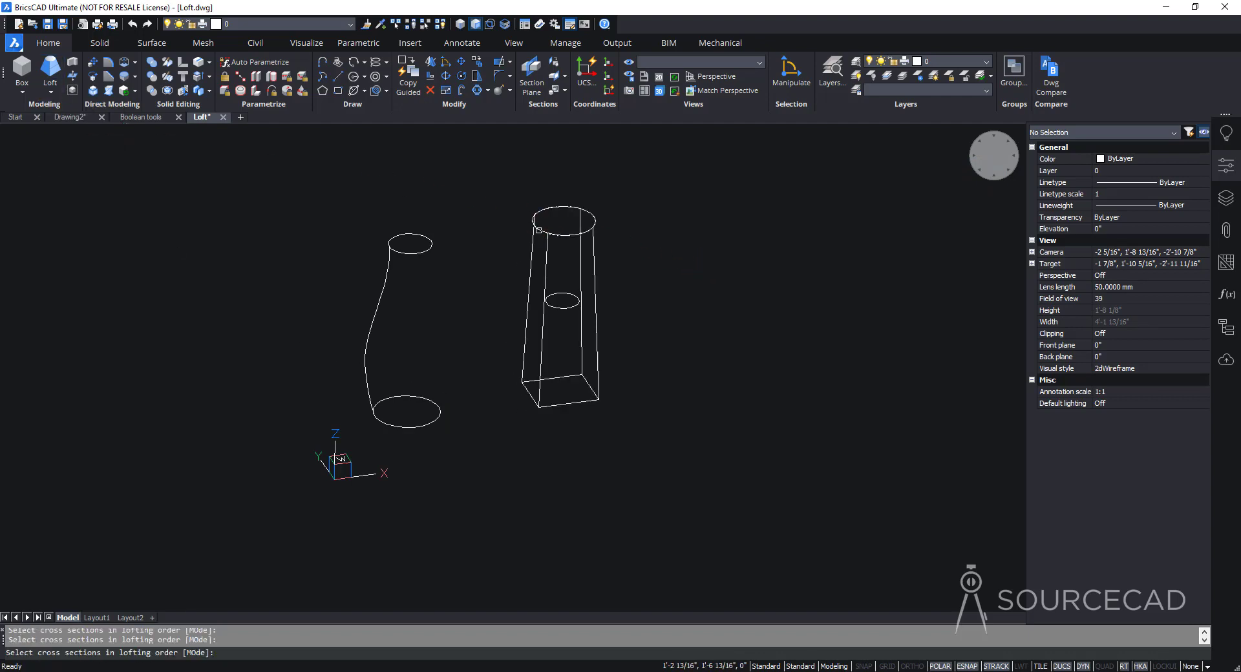
{"action": "left_click", "coordinate": [556, 294]}
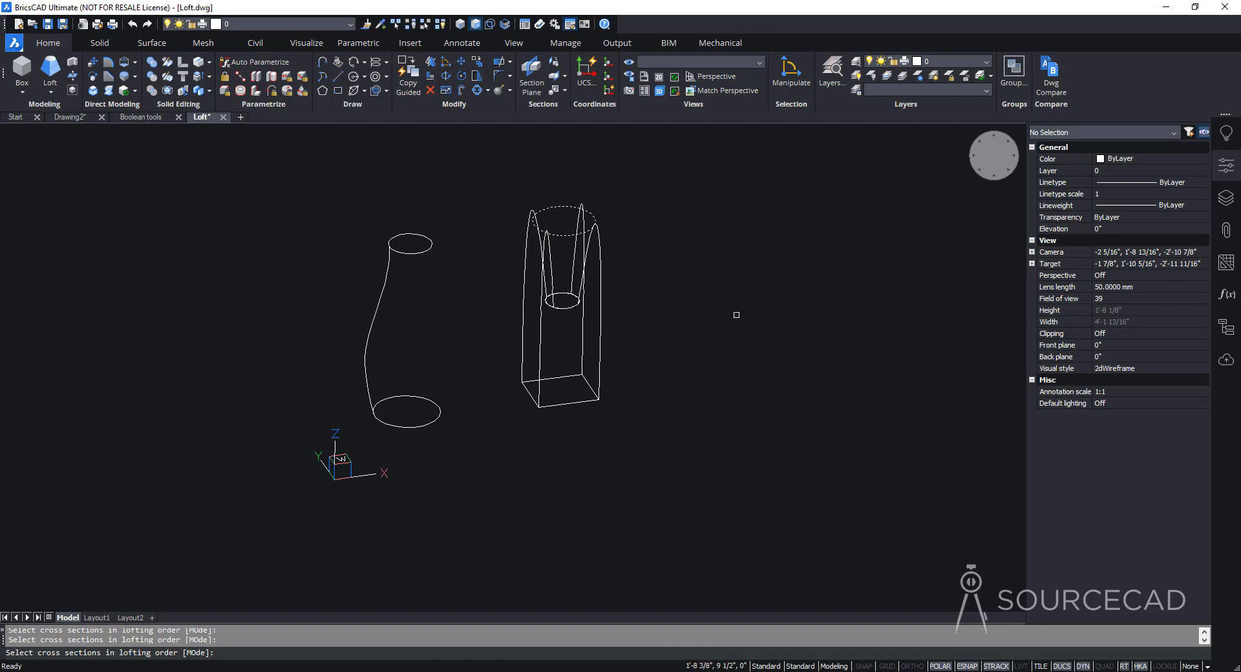
{"action": "key", "text": "Return"}
{"action": "key", "text": "Return"}
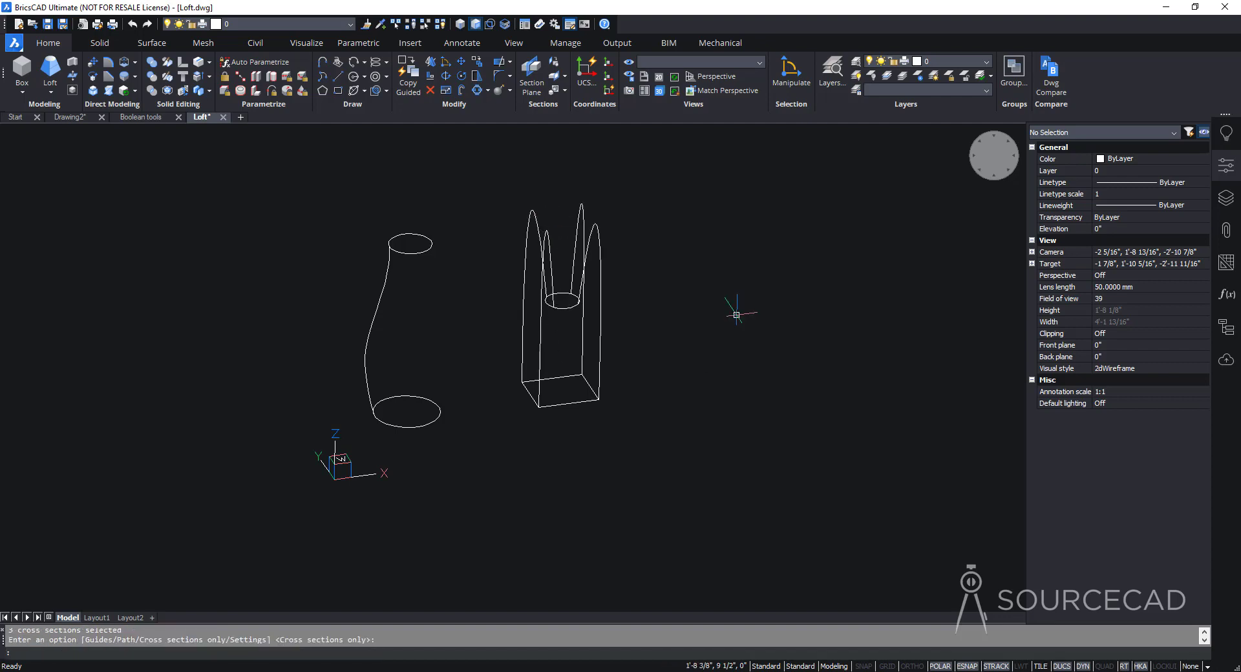
- Set the visual style to Modeling and tilt the view to look down into the new loft
{"action": "right_click", "coordinate": [968, 161]}
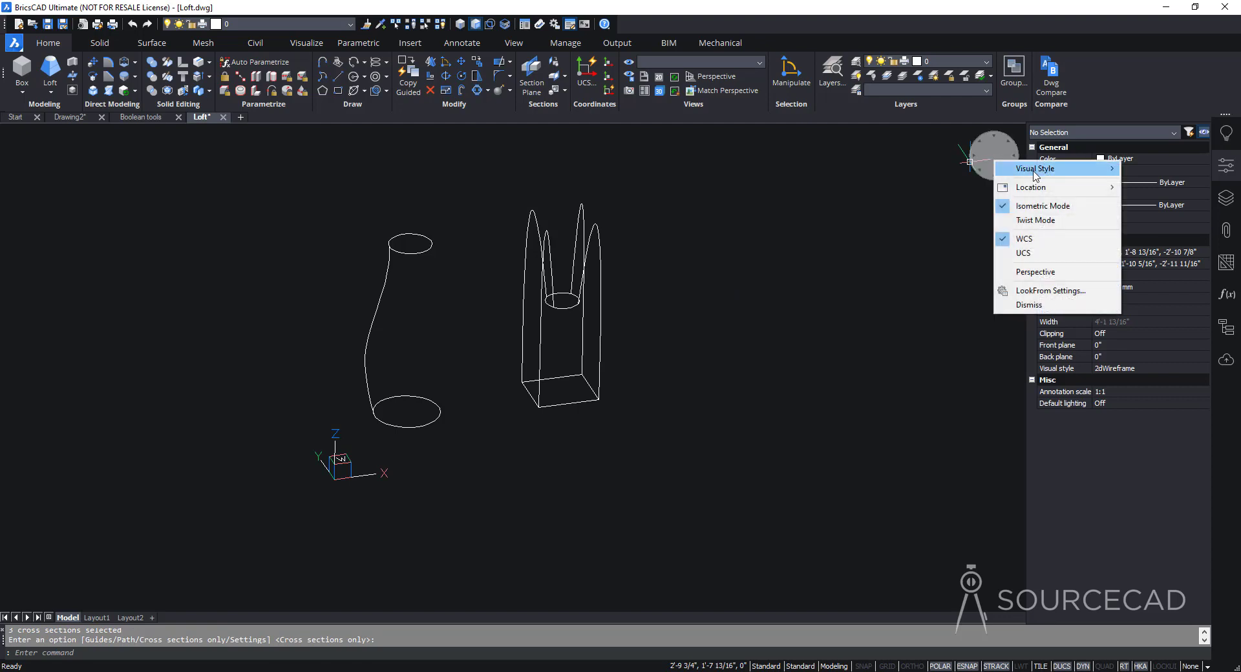
{"action": "mouse_move", "coordinate": [1035, 170]}
{"action": "left_click", "coordinate": [1182, 216]}
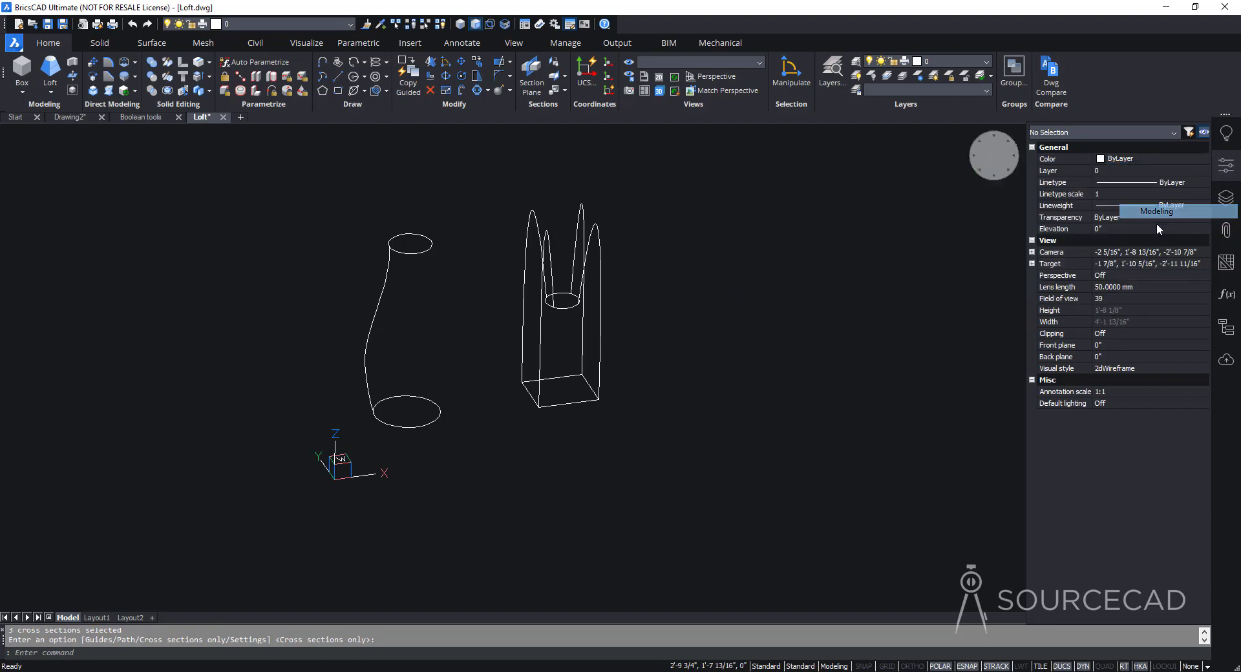
{"action": "middle_click_drag", "start_coordinate": [736, 293], "coordinate": [683, 374], "text": "shift"}
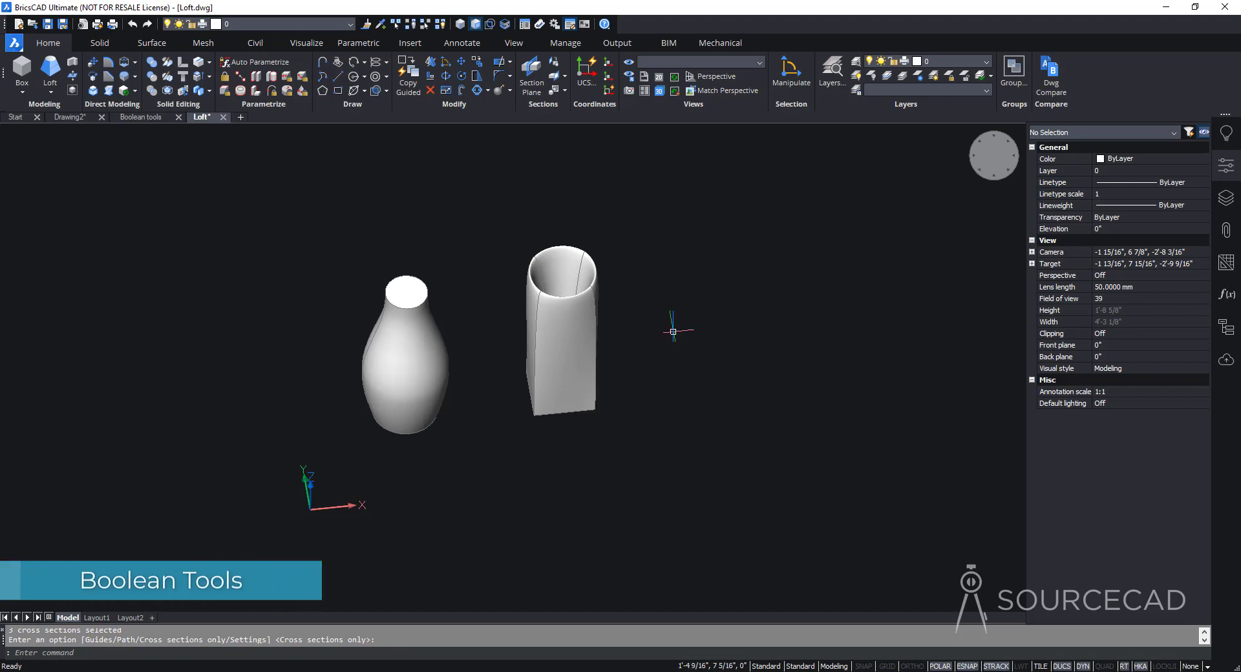
- Switch to the Boolean tools drawing and adjust the view to show the pipe, bracket and intersecting shapes
{"action": "left_click", "coordinate": [140, 117]}
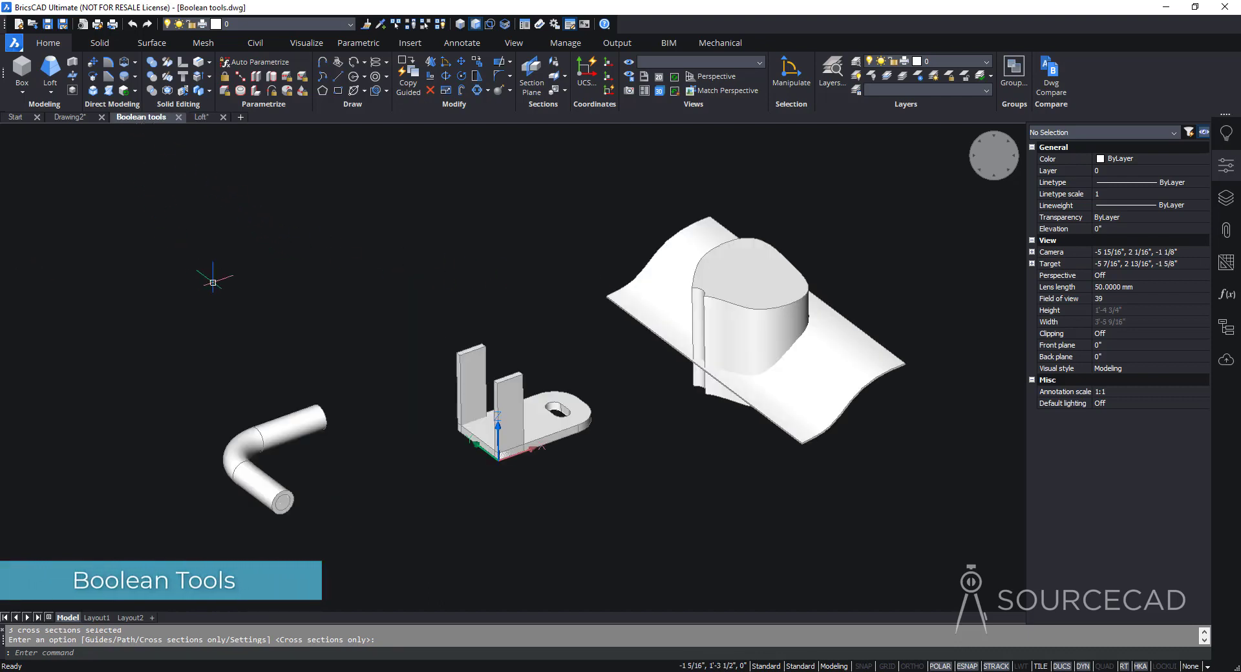
{"action": "middle_click_drag", "start_coordinate": [202, 270], "coordinate": [401, 333], "text": "shift"}
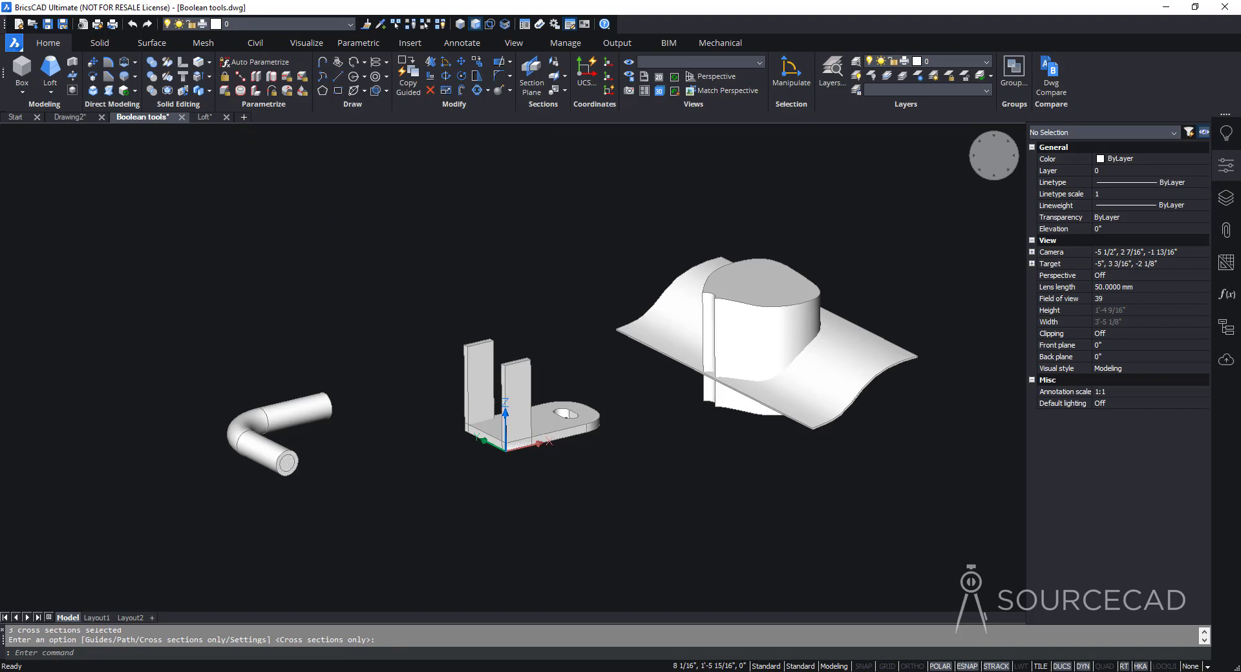
{"action": "middle_click_drag", "start_coordinate": [409, 257], "coordinate": [396, 236]}
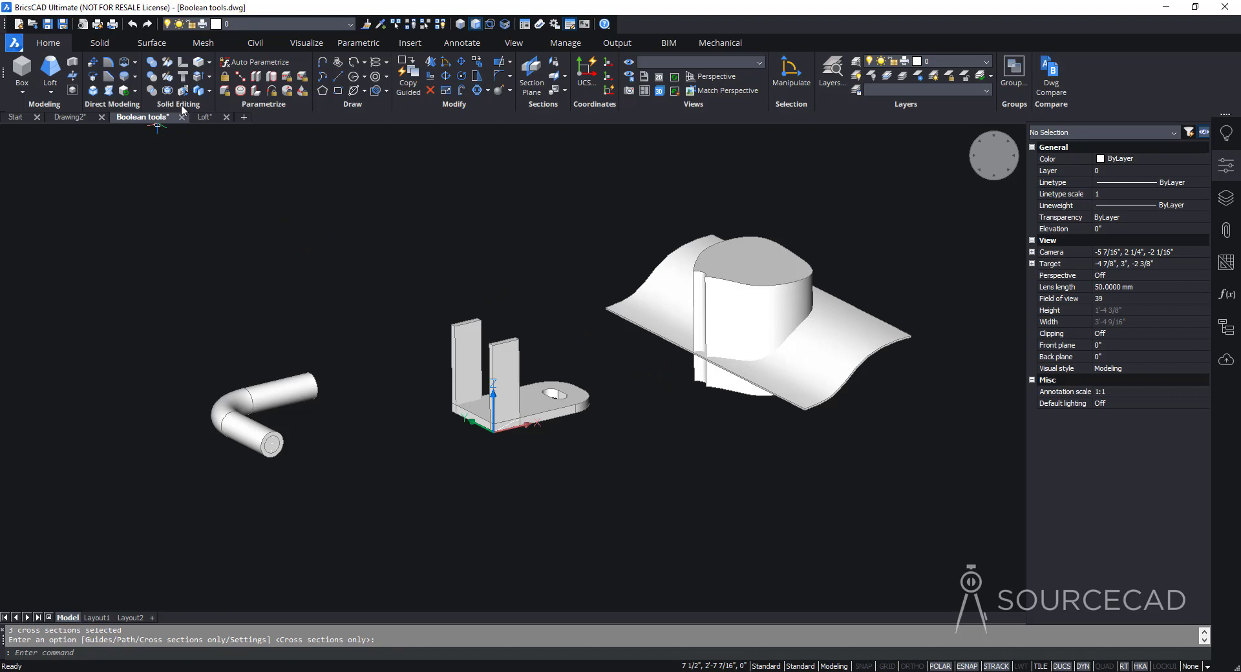
{"action": "left_click", "coordinate": [152, 62]}
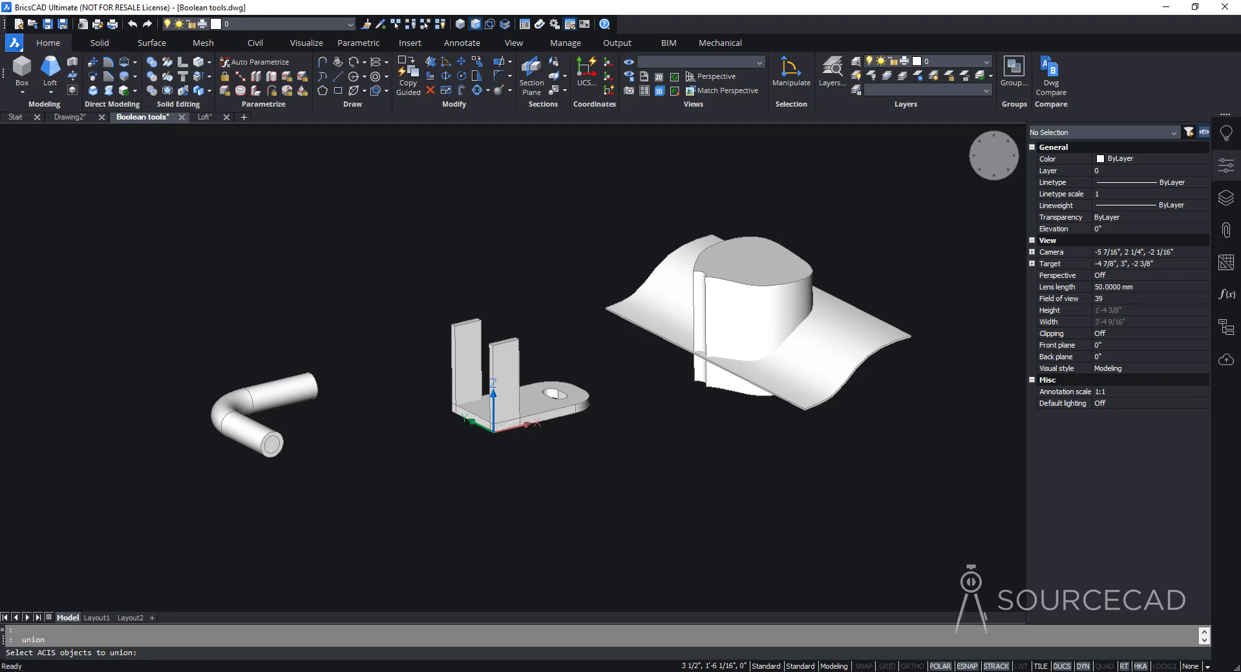
{"action": "middle_click_drag", "start_coordinate": [278, 275], "coordinate": [282, 268], "text": "shift"}
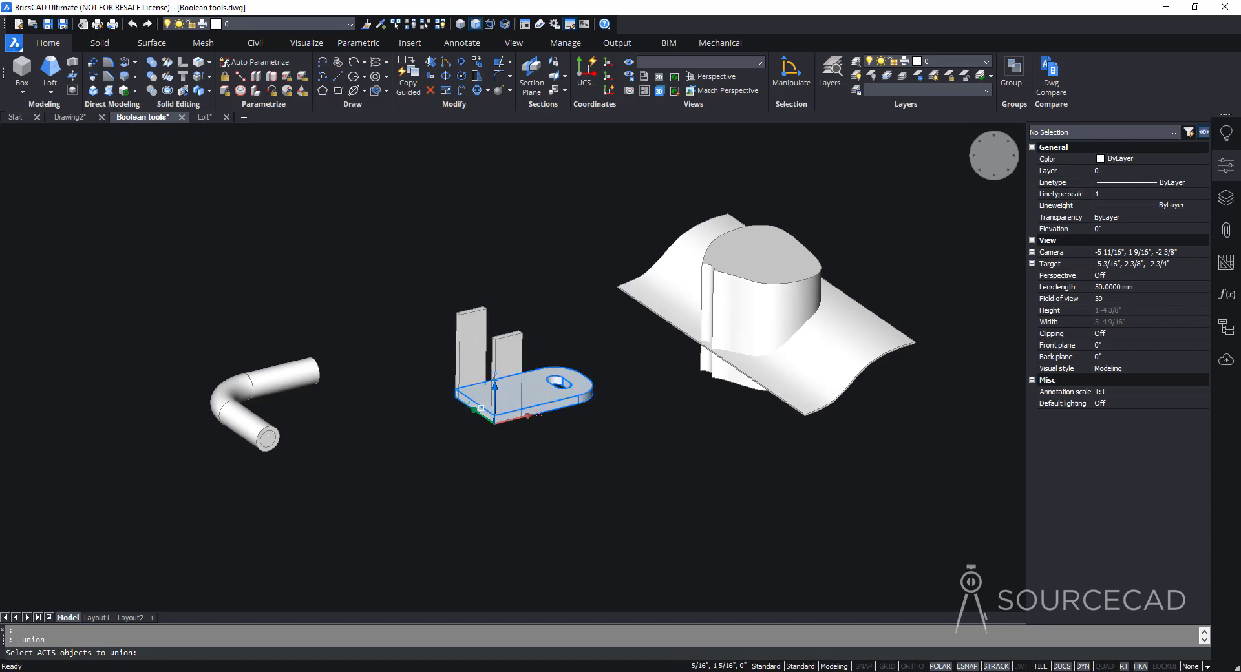
{"action": "key", "text": "Escape"}
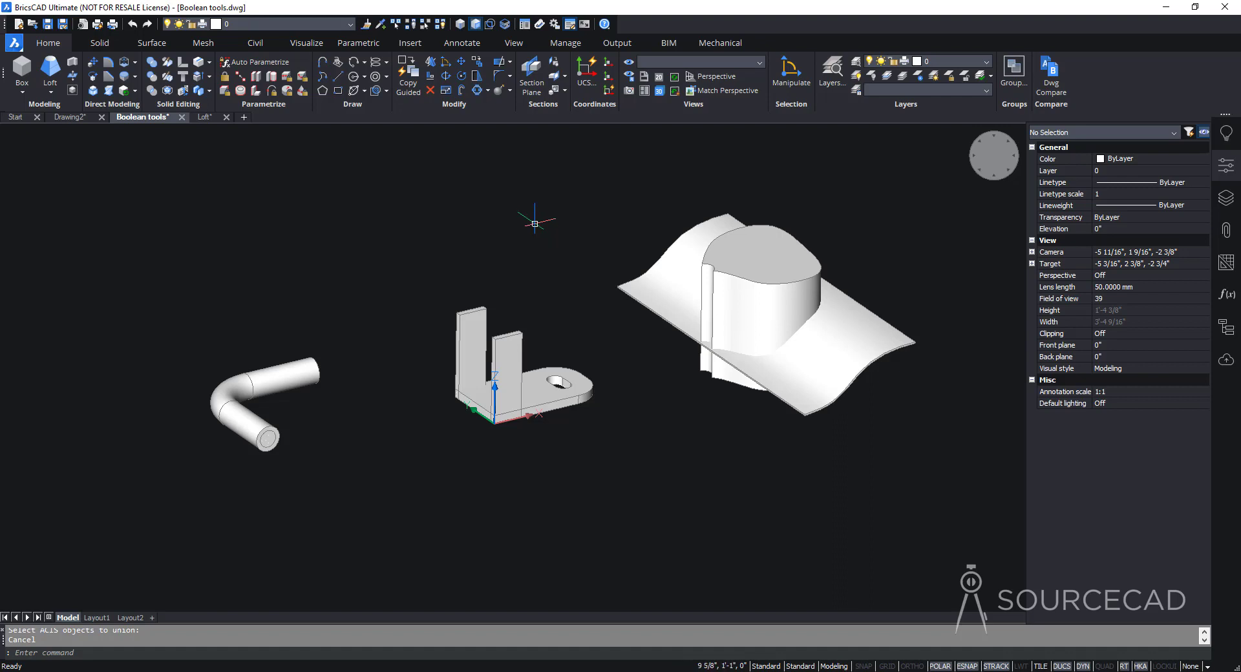
- Move the bracket's rear upright plate away from the base to check that it is separate, and undo the move
{"action": "left_click", "coordinate": [475, 323]}
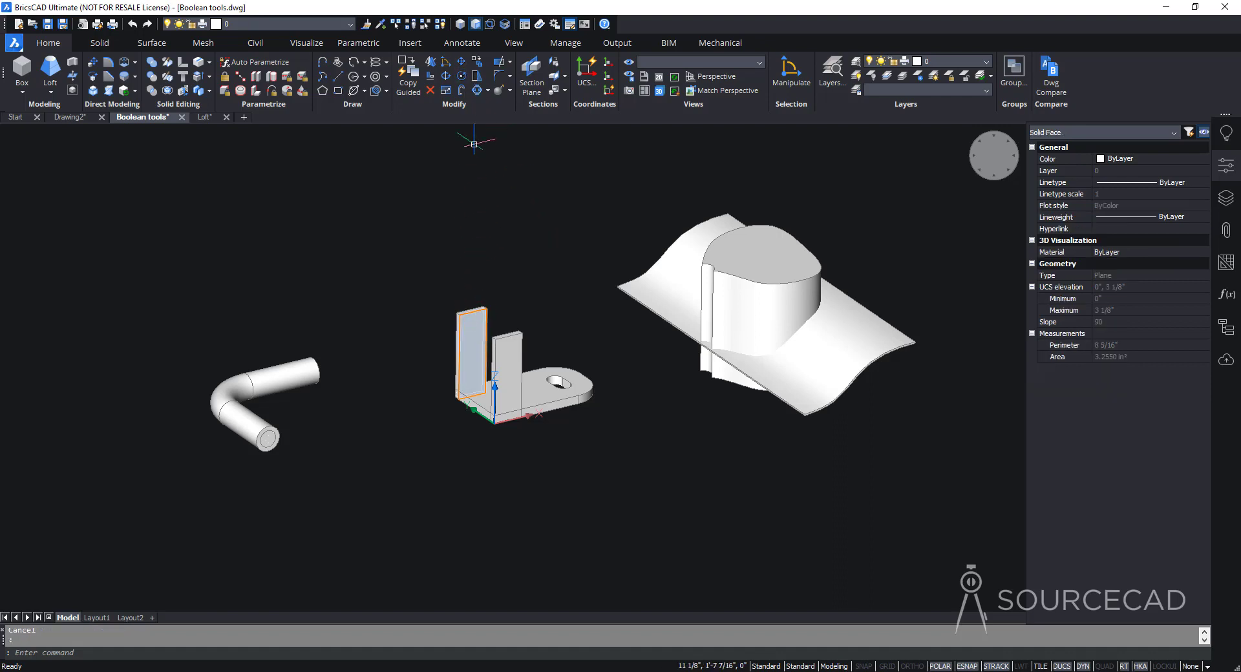
{"action": "left_click", "coordinate": [460, 62]}
{"action": "left_click", "coordinate": [484, 248]}
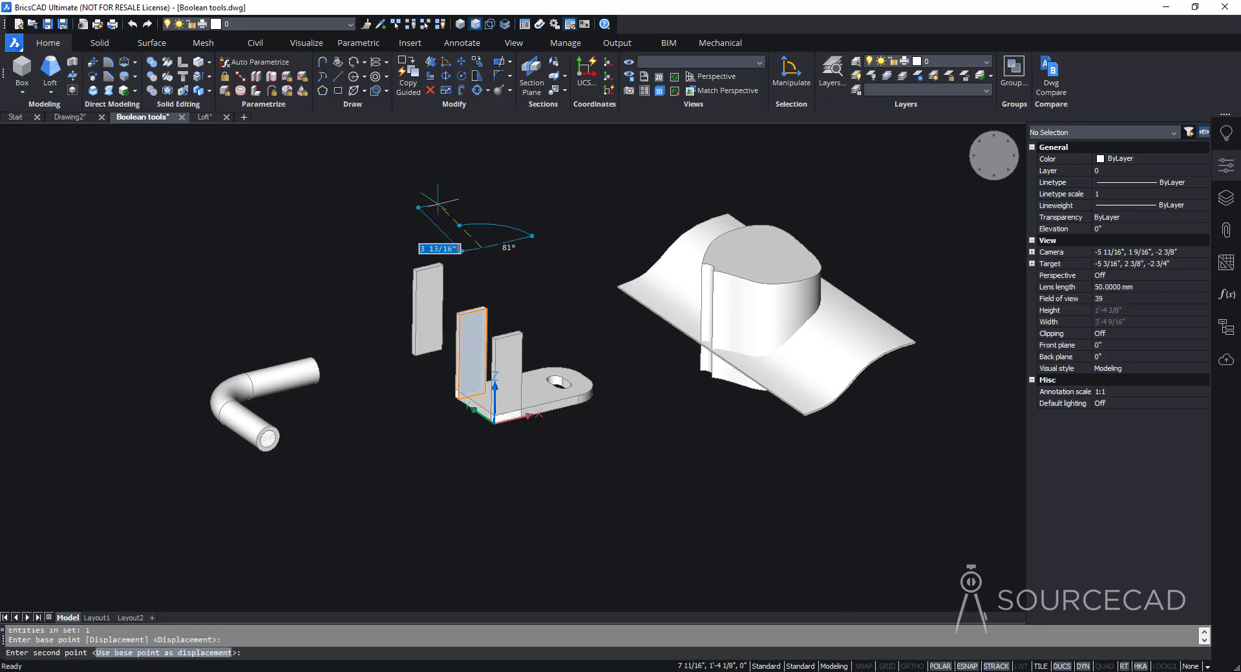
{"action": "left_click", "coordinate": [440, 206]}
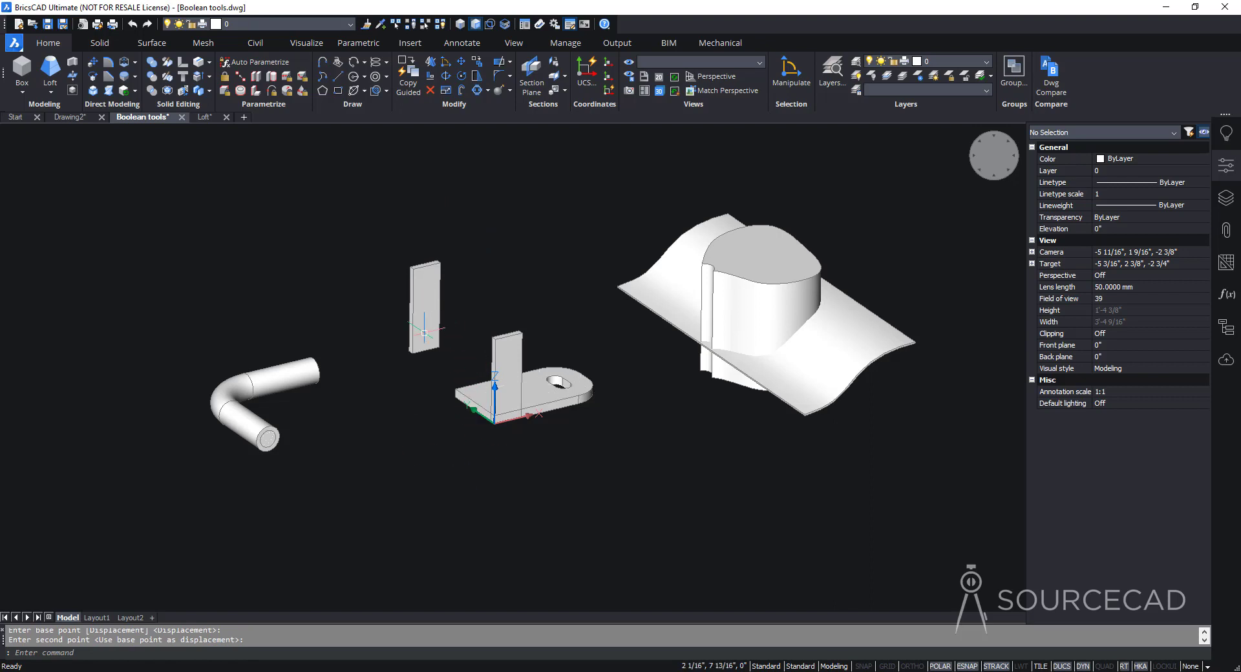
{"action": "key", "text": "ctrl+z"}
{"action": "key", "text": "ctrl+z"}
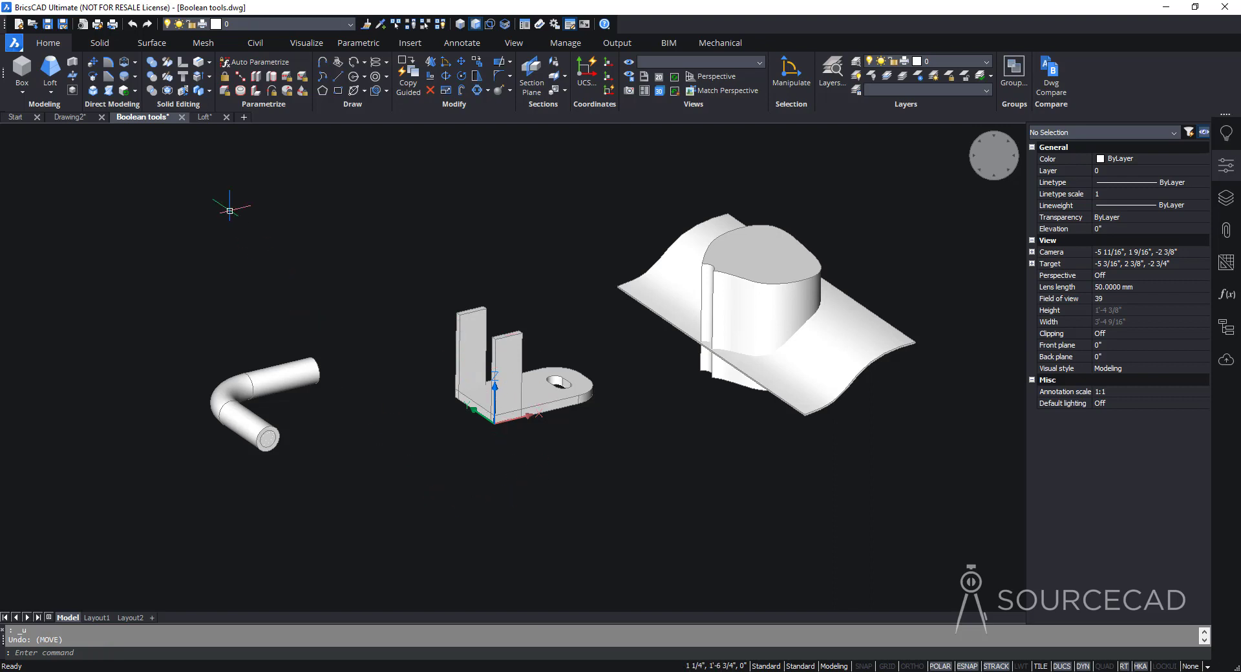
- Union the bracket's two upright plates and its slotted base into a single solid
{"action": "left_click", "coordinate": [153, 62]}
{"action": "left_click", "coordinate": [464, 321]}
{"action": "left_click", "coordinate": [518, 353]}
{"action": "key", "text": "Return"}
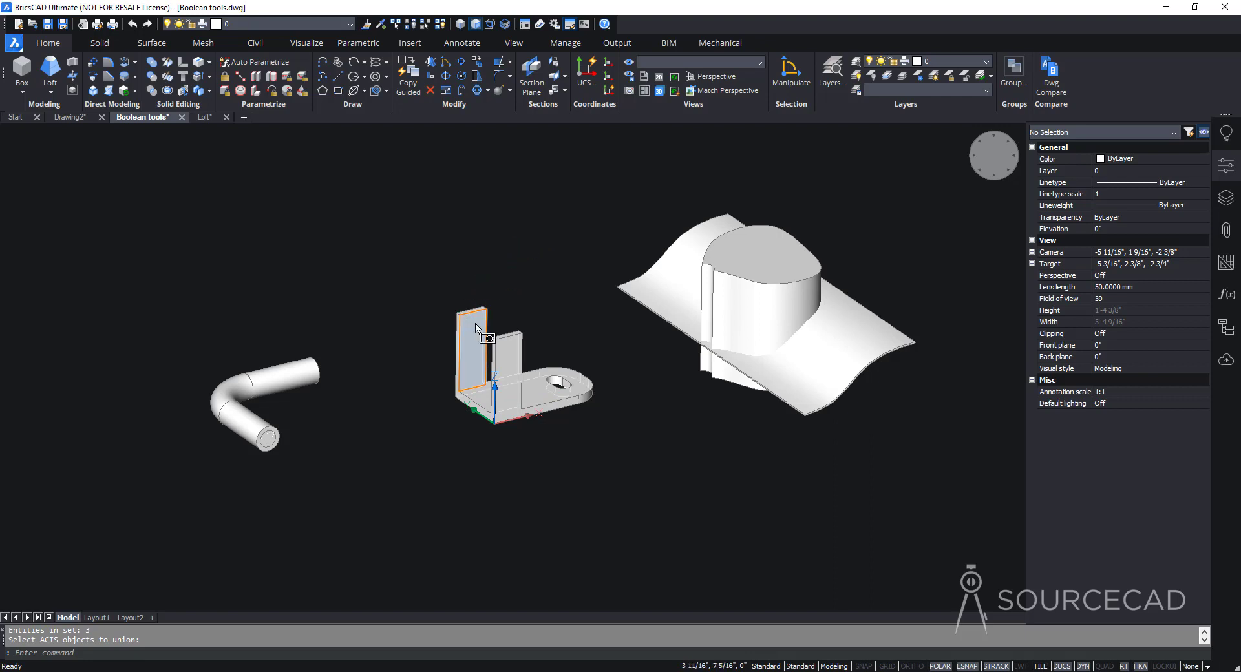
- Move the united bracket away from its position to check that it is one solid, and undo the move
{"action": "left_click", "coordinate": [471, 349], "text": "ctrl"}
{"action": "left_click", "coordinate": [461, 62]}
{"action": "left_click", "coordinate": [452, 257]}
{"action": "left_click", "coordinate": [379, 185]}
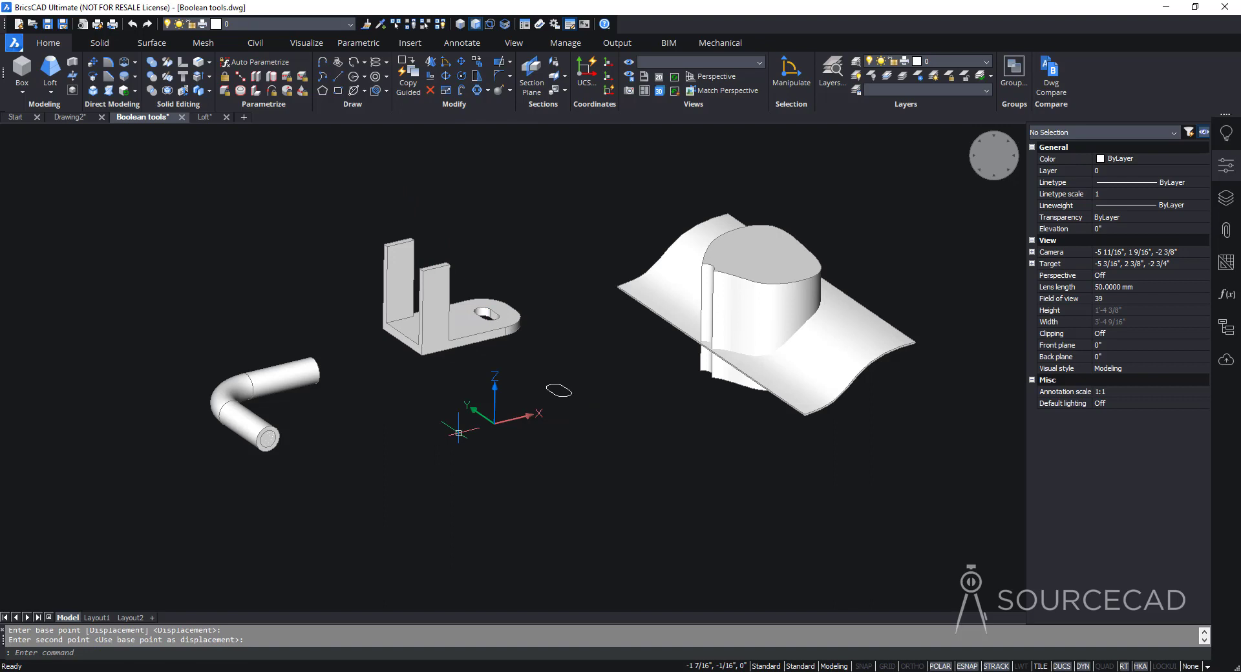
{"action": "key", "text": "ctrl+z"}
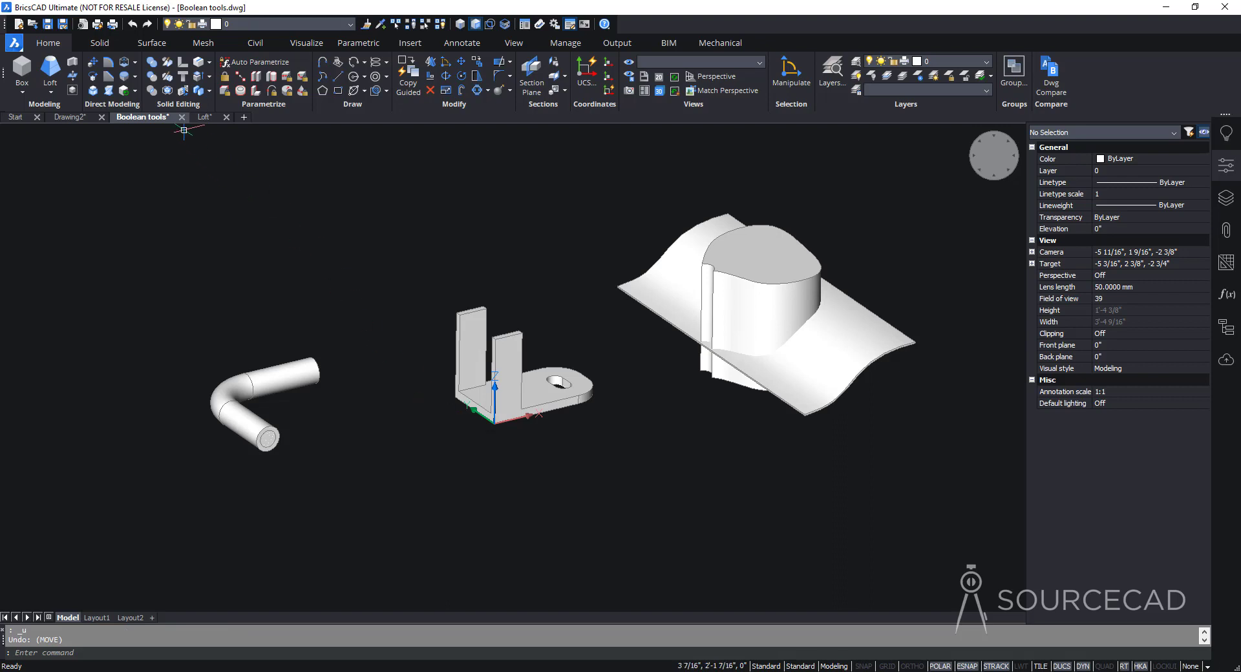
- Subtract the inner rod from the bent outer pipe to hollow it out, and check the bore at both ends
{"action": "left_click", "coordinate": [152, 77]}
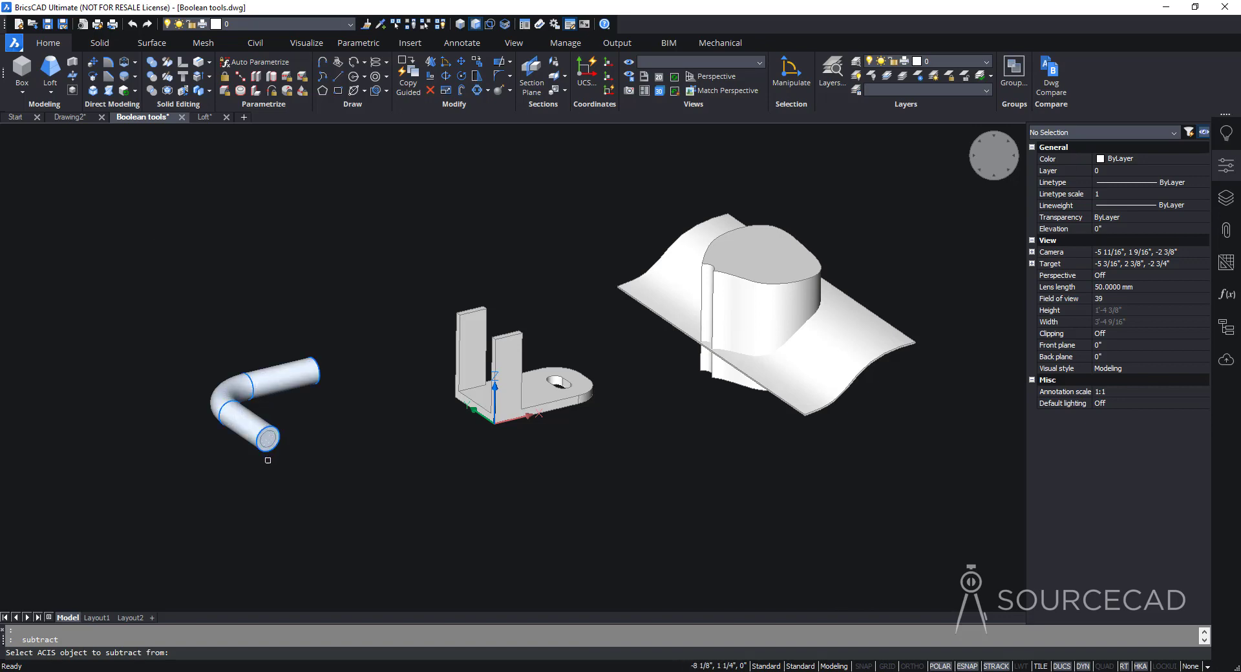
{"action": "scroll", "coordinate": [264, 452], "scroll_direction": "up", "scroll_amount": 6}
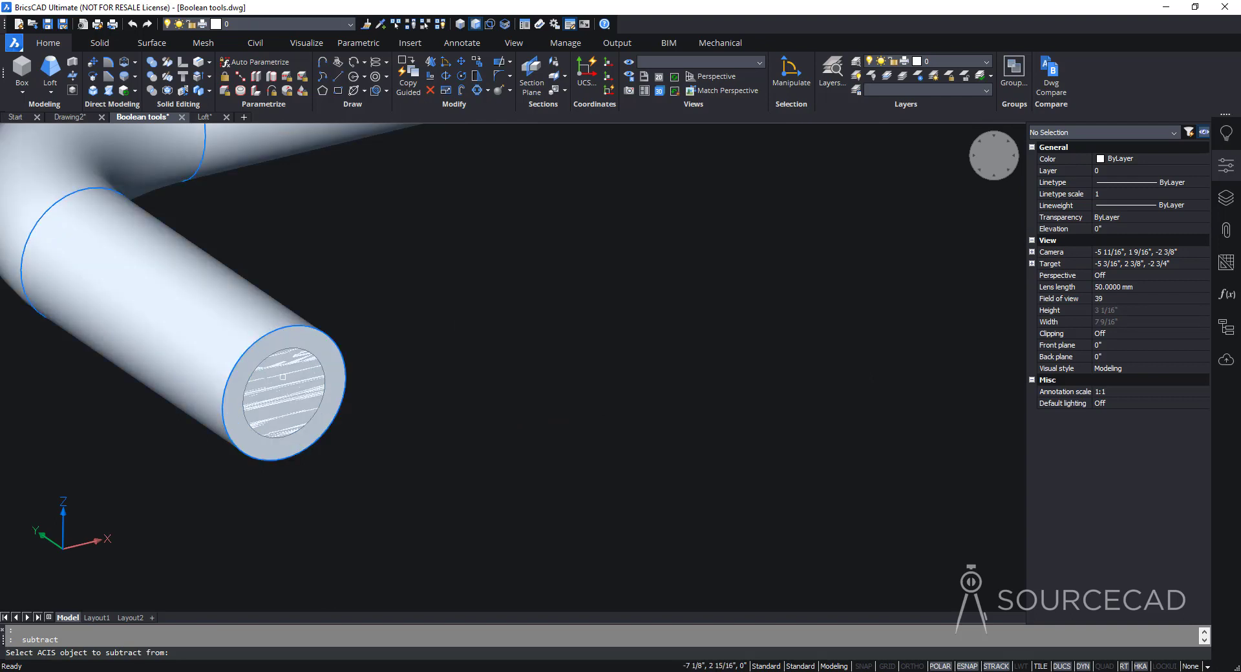
{"action": "left_click", "coordinate": [262, 300]}
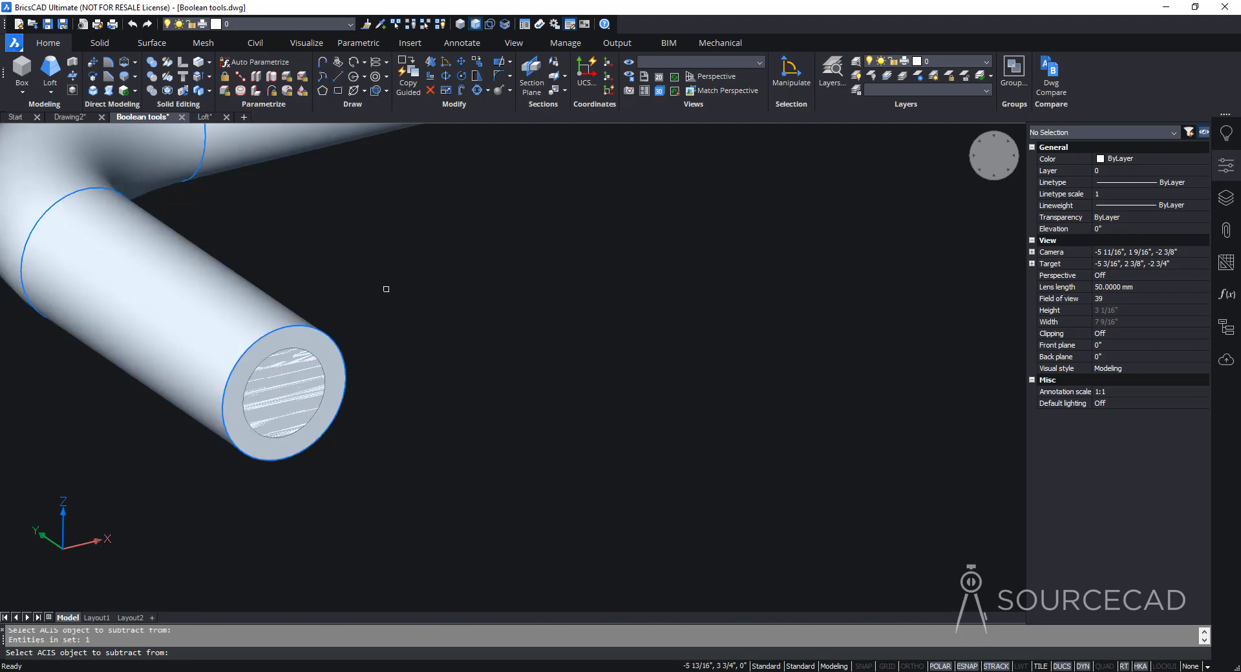
{"action": "key", "text": "Return"}
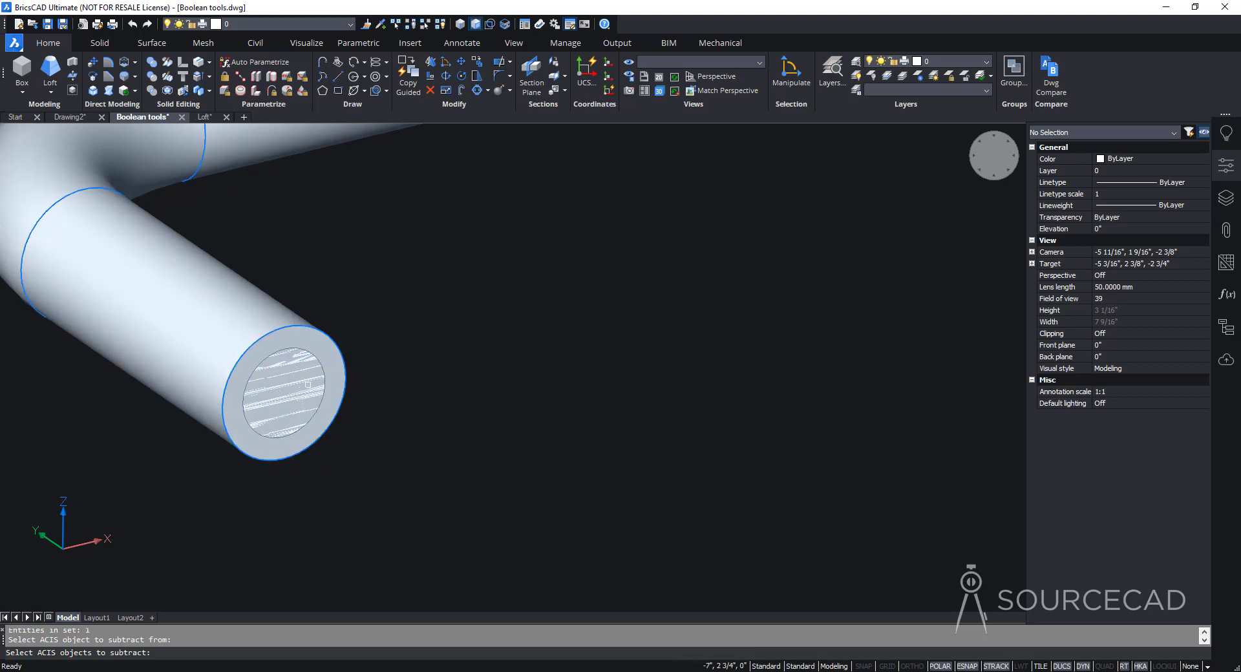
{"action": "left_click", "coordinate": [316, 396]}
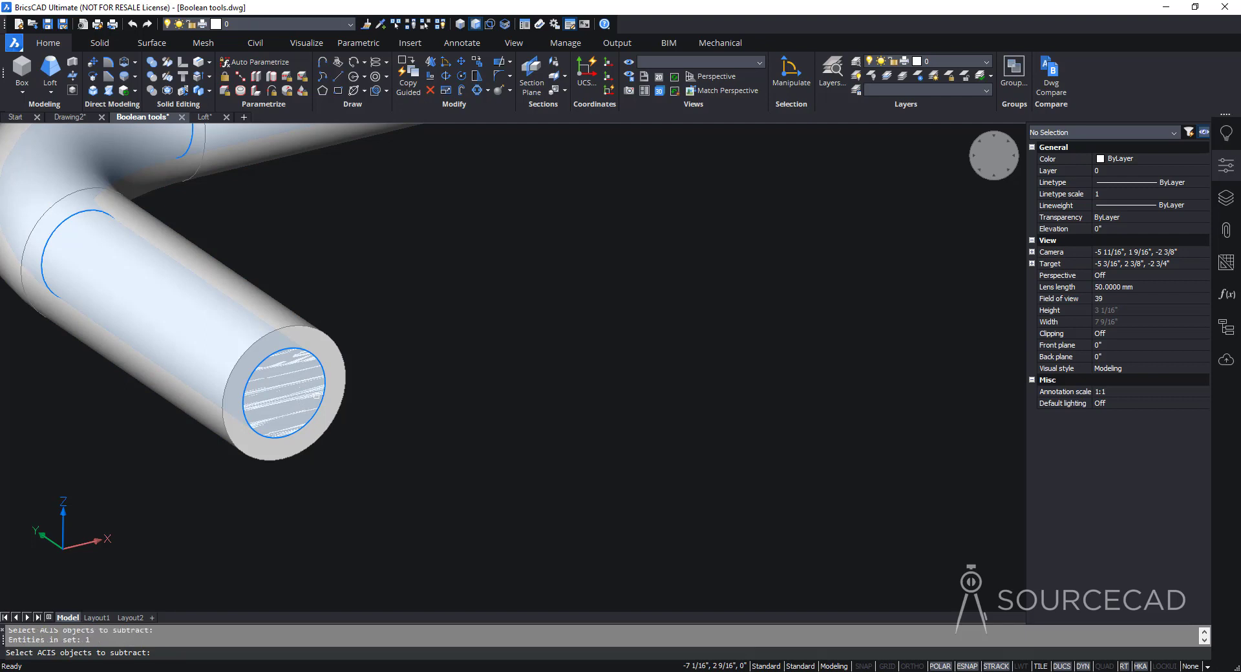
{"action": "key", "text": "Return"}
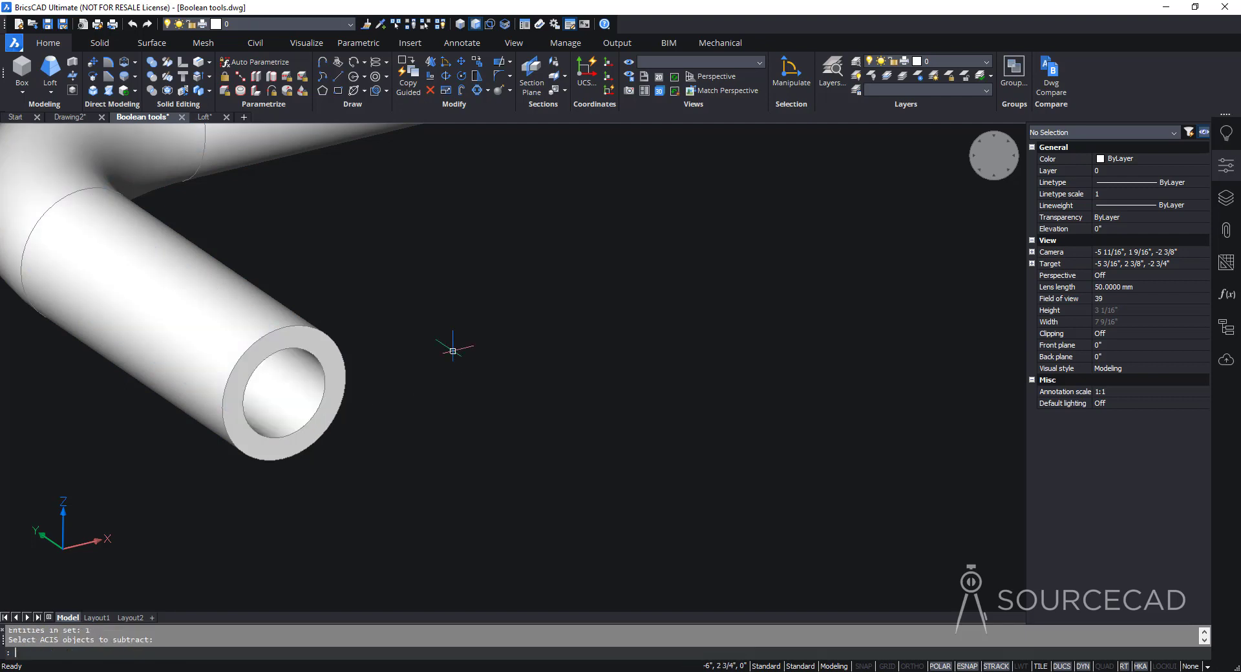
{"action": "middle_click_drag", "start_coordinate": [443, 351], "coordinate": [491, 284], "text": "shift"}
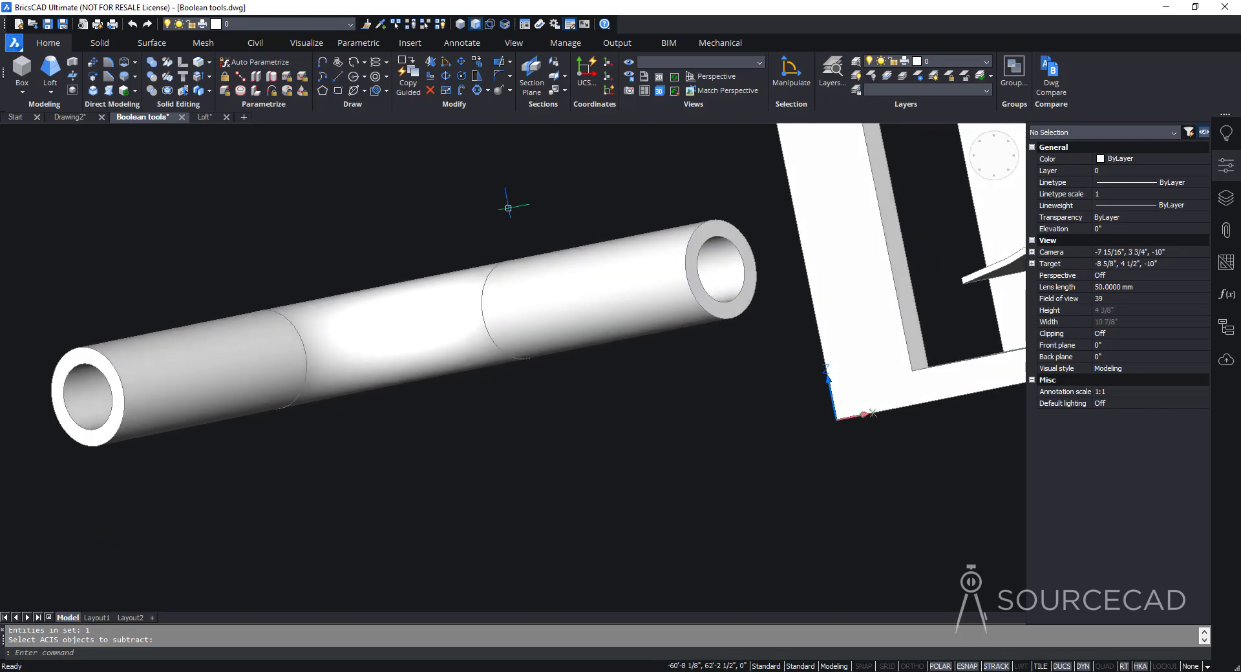
{"action": "middle_click_drag", "start_coordinate": [737, 254], "coordinate": [285, 430], "text": "shift"}
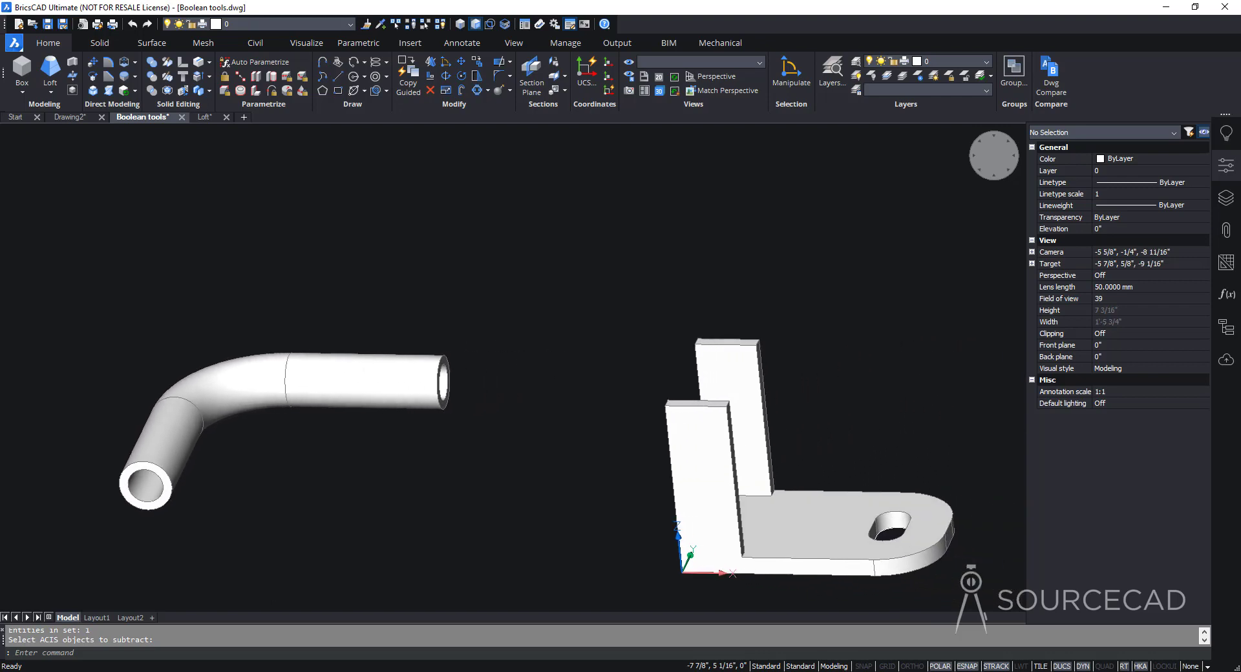
- Intersect the wavy sheet with the tall rounded solid passing through it, and inspect the resulting curved piece
{"action": "middle_click_drag", "start_coordinate": [775, 427], "coordinate": [265, 426]}
{"action": "scroll", "coordinate": [546, 388], "scroll_direction": "down", "scroll_amount": 3}
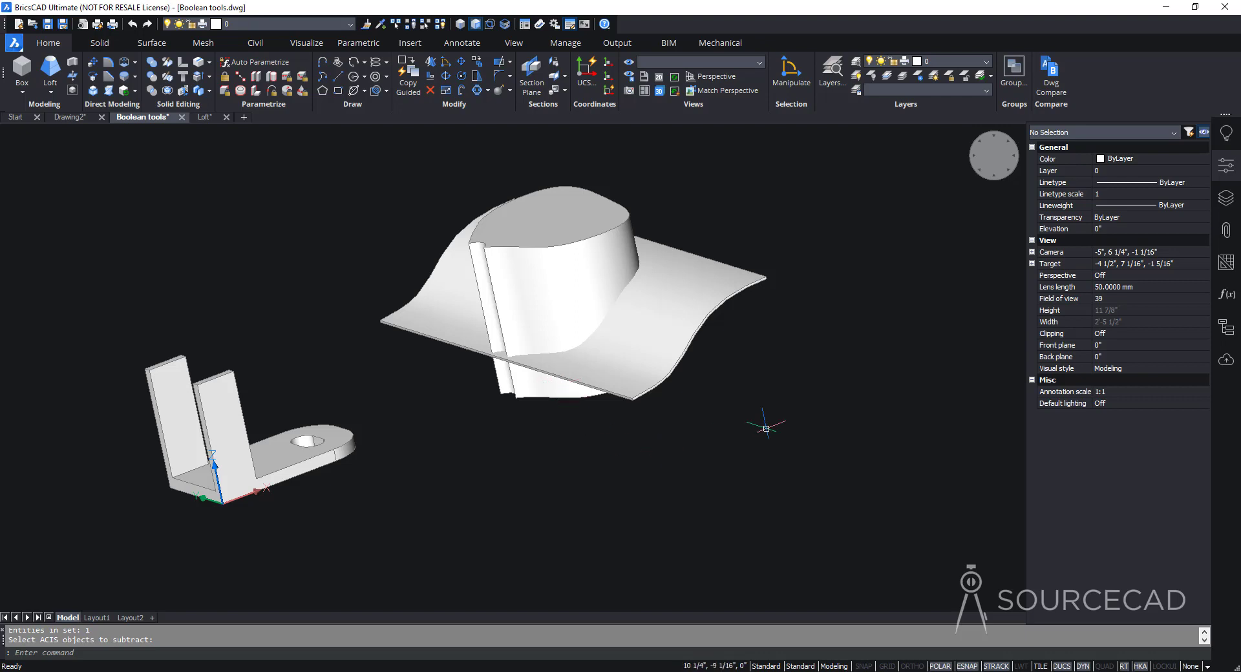
{"action": "middle_click_drag", "start_coordinate": [766, 418], "coordinate": [536, 337], "text": "shift"}
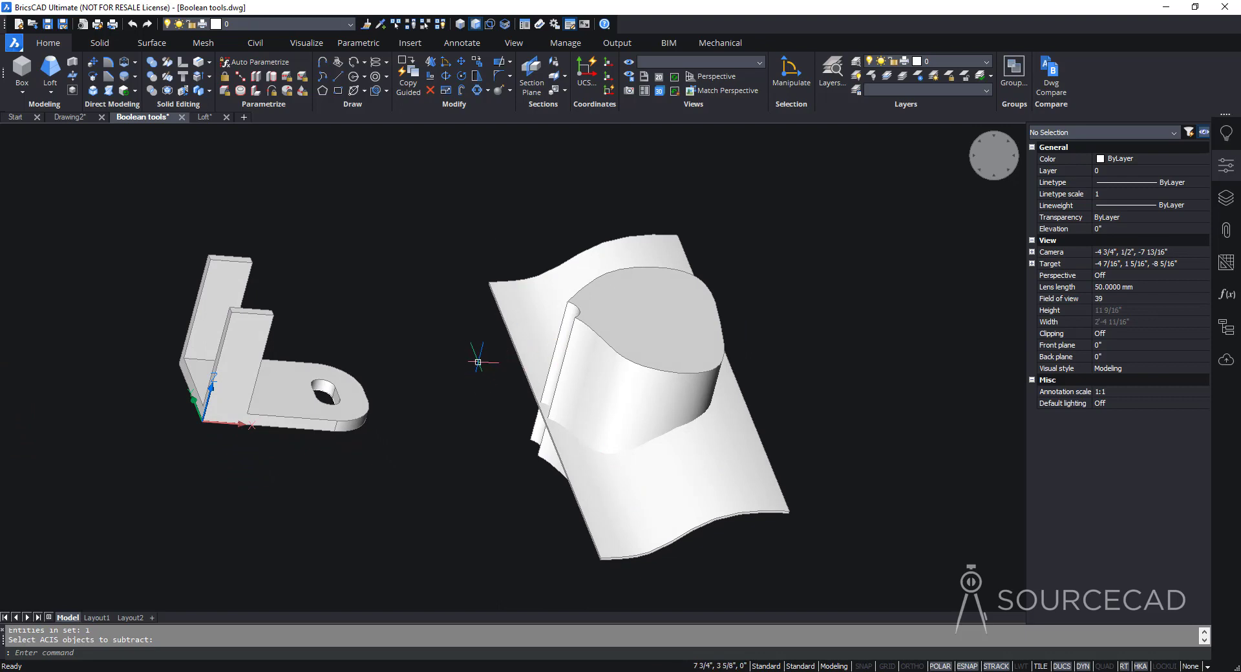
{"action": "left_click", "coordinate": [152, 91]}
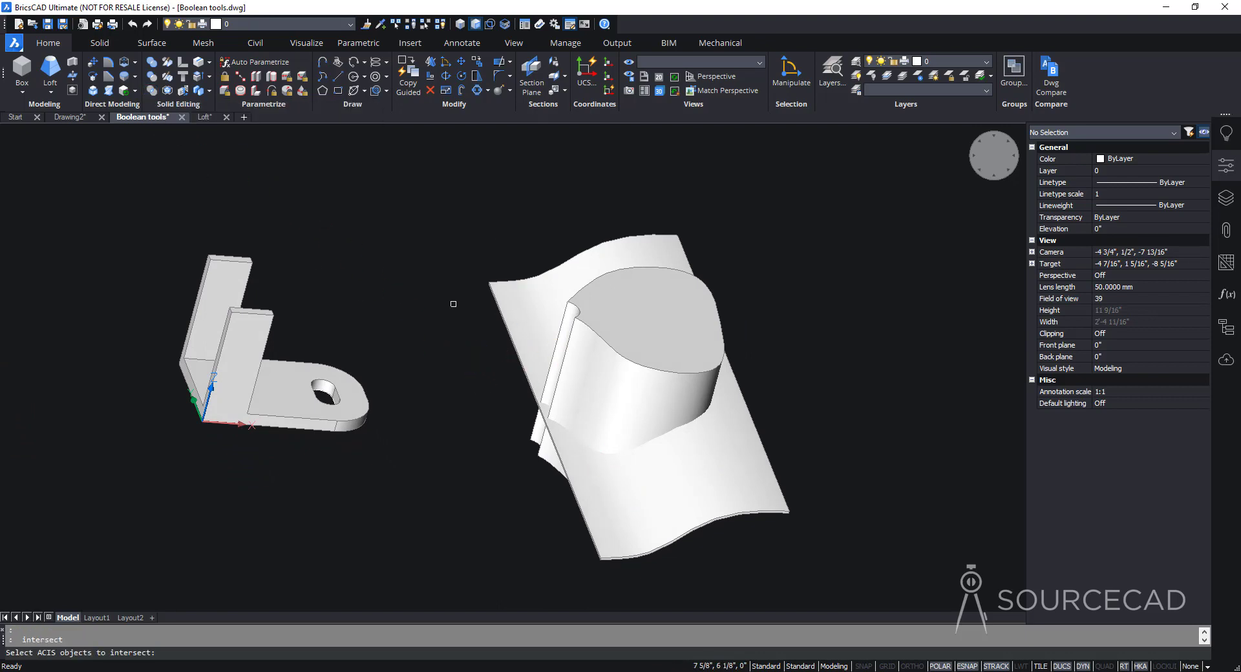
{"action": "left_click", "coordinate": [513, 305]}
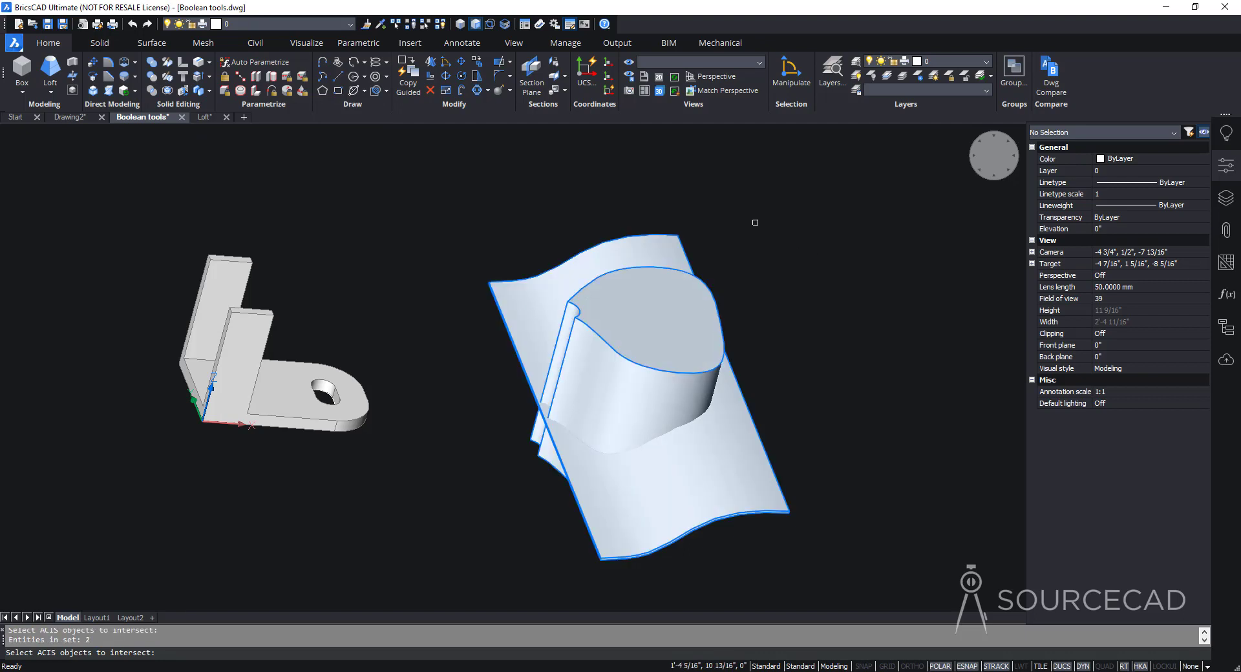
{"action": "key", "text": "Return"}
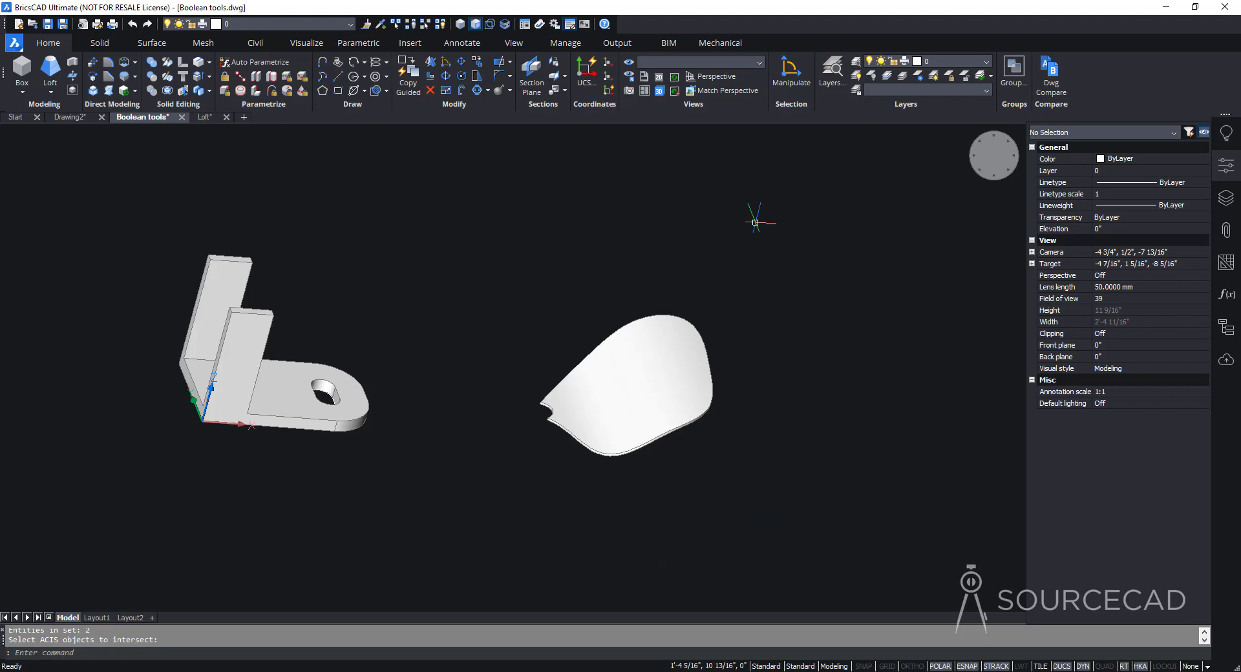
{"action": "middle_click_drag", "start_coordinate": [755, 223], "coordinate": [511, 409], "text": "shift"}
{"action": "middle_click_drag", "start_coordinate": [569, 248], "coordinate": [800, 487], "text": "shift"}
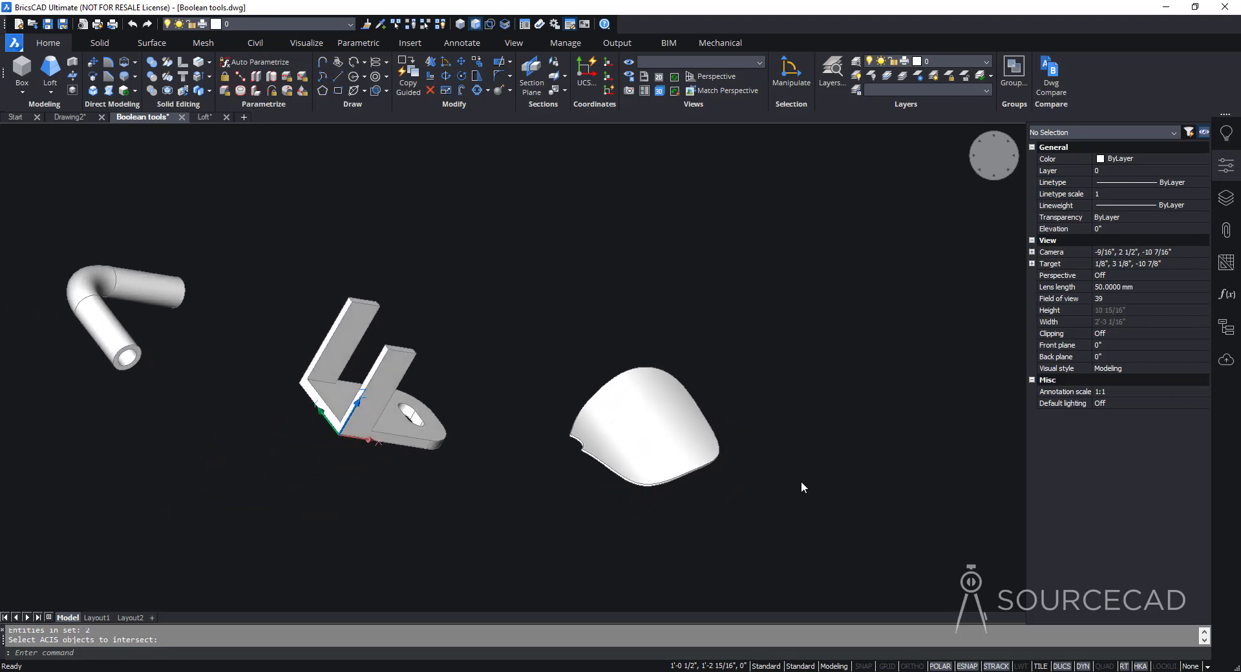